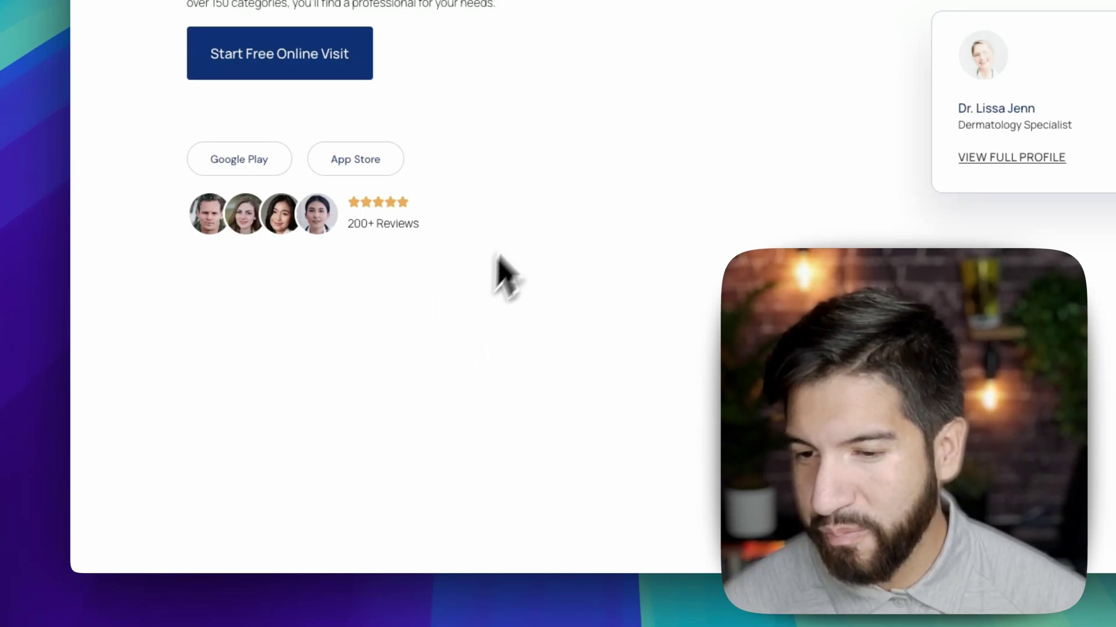
Inspect the previewed home page and view its hero section at a narrower responsive width, leaving the developer tools at the end.
{"action": "right_click", "coordinate": [561, 477]}
{"action": "left_click", "coordinate": [576, 468]}
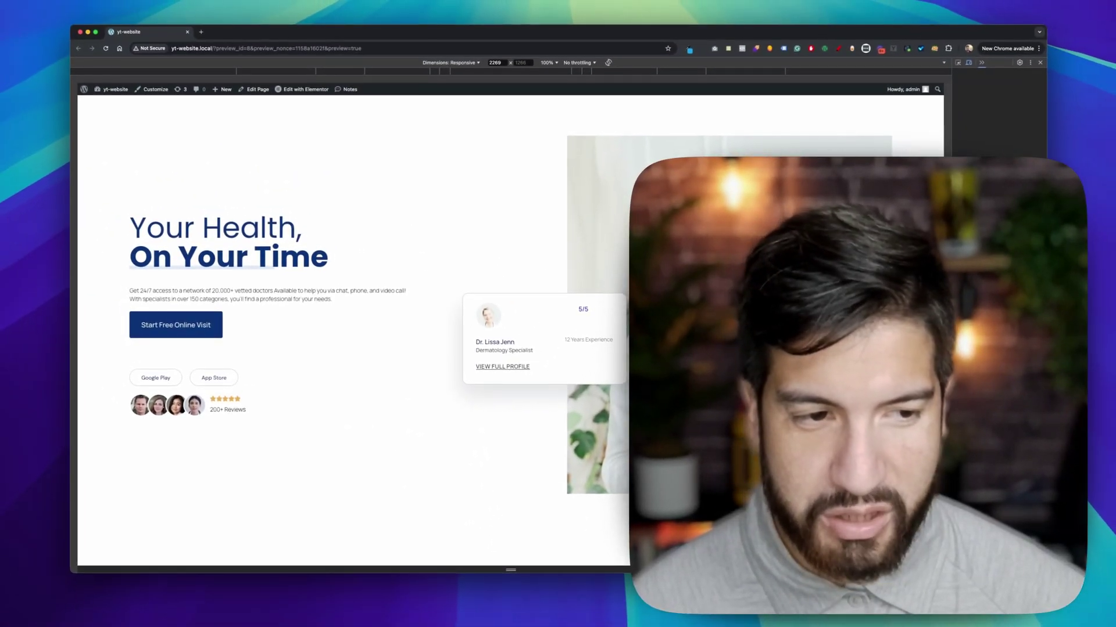
{"action": "left_click_drag", "start_coordinate": [810, 328], "coordinate": [860, 331]}
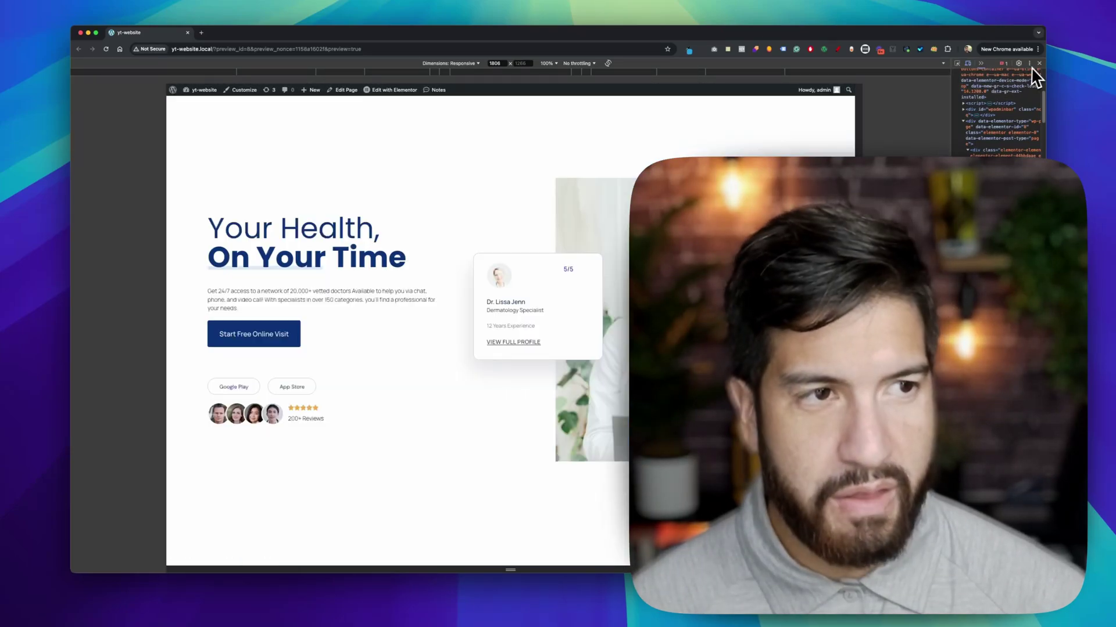
{"action": "left_click", "coordinate": [1038, 63]}
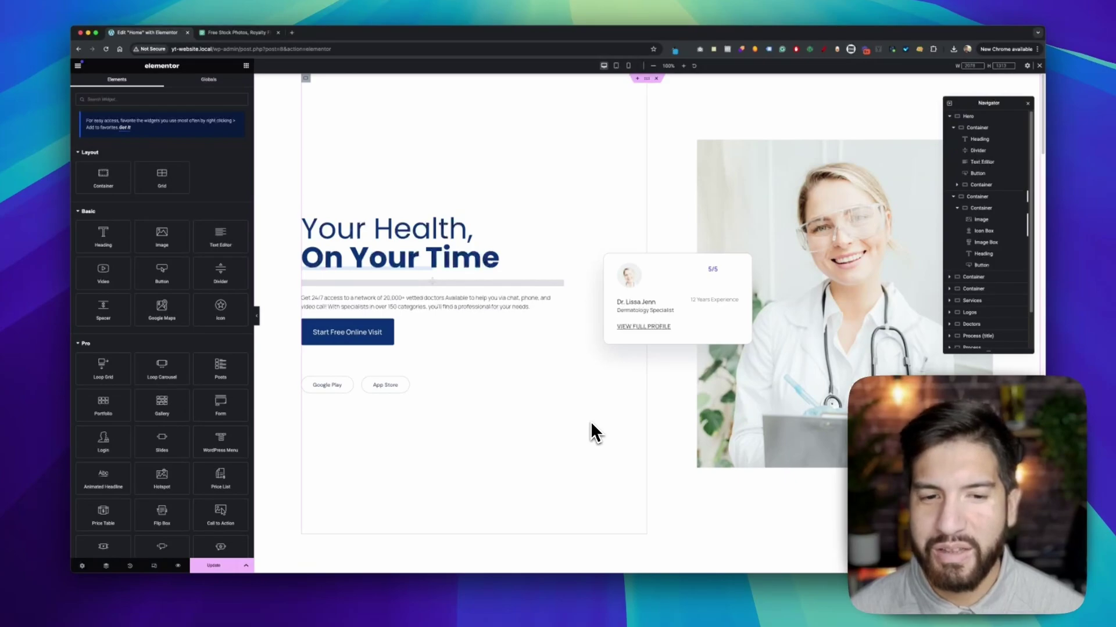
Look through the Home page's sections down to the contact form and at the template library, returning to the hero section.
{"action": "scroll", "coordinate": [597, 409], "scroll_direction": "down", "scroll_amount": 20}
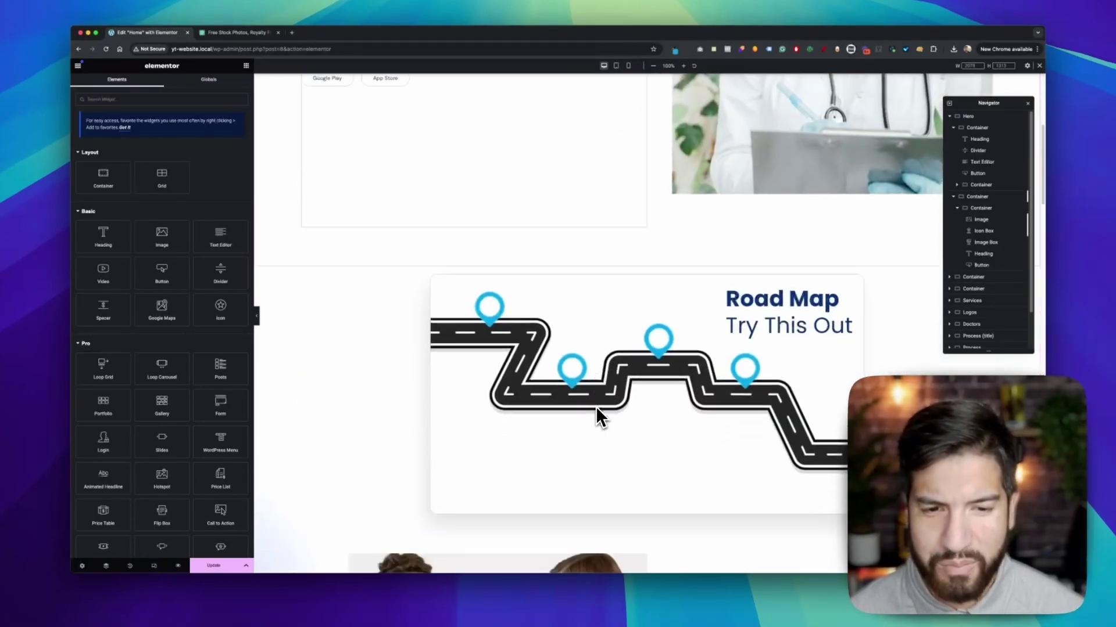
{"action": "scroll", "coordinate": [594, 416], "scroll_direction": "down", "scroll_amount": 10}
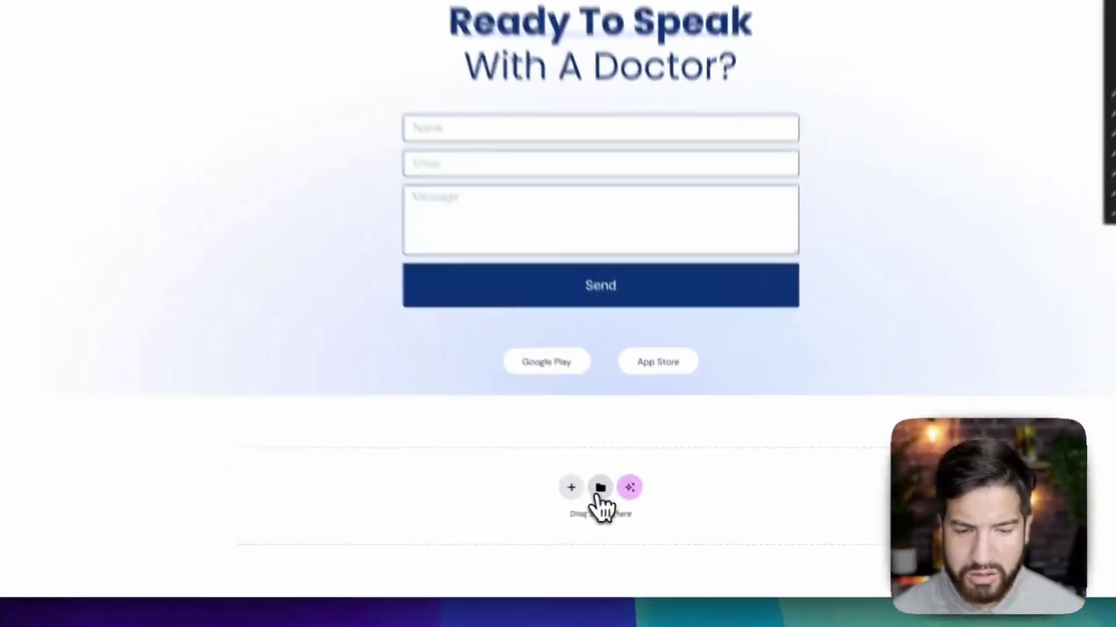
{"action": "left_click", "coordinate": [646, 510]}
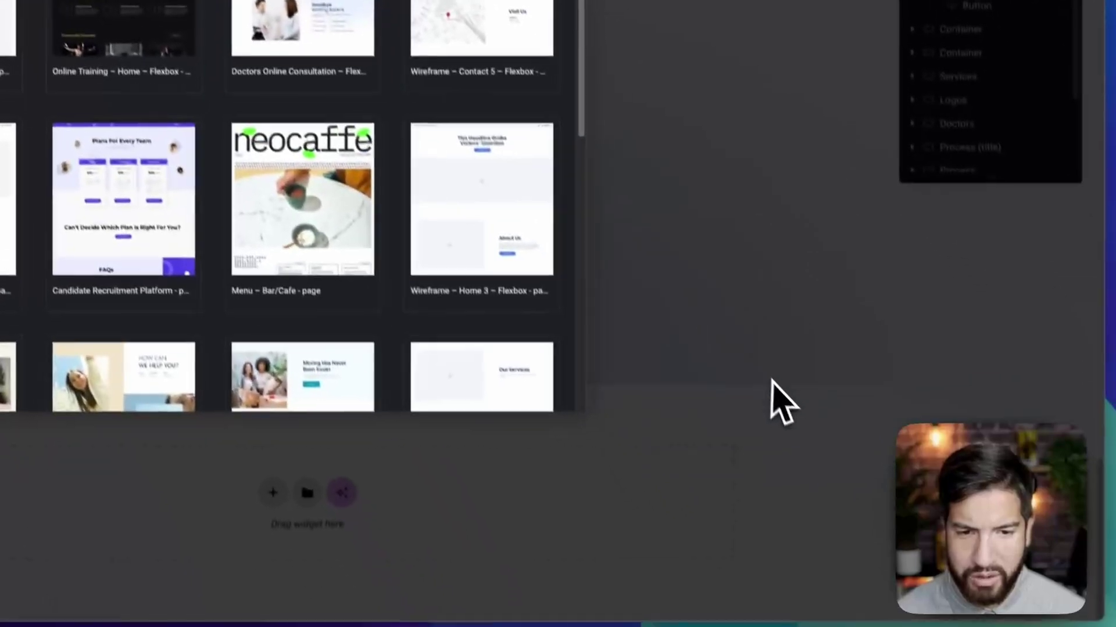
{"action": "key", "text": "Escape"}
{"action": "scroll", "coordinate": [386, 162], "scroll_direction": "up", "scroll_amount": 15}
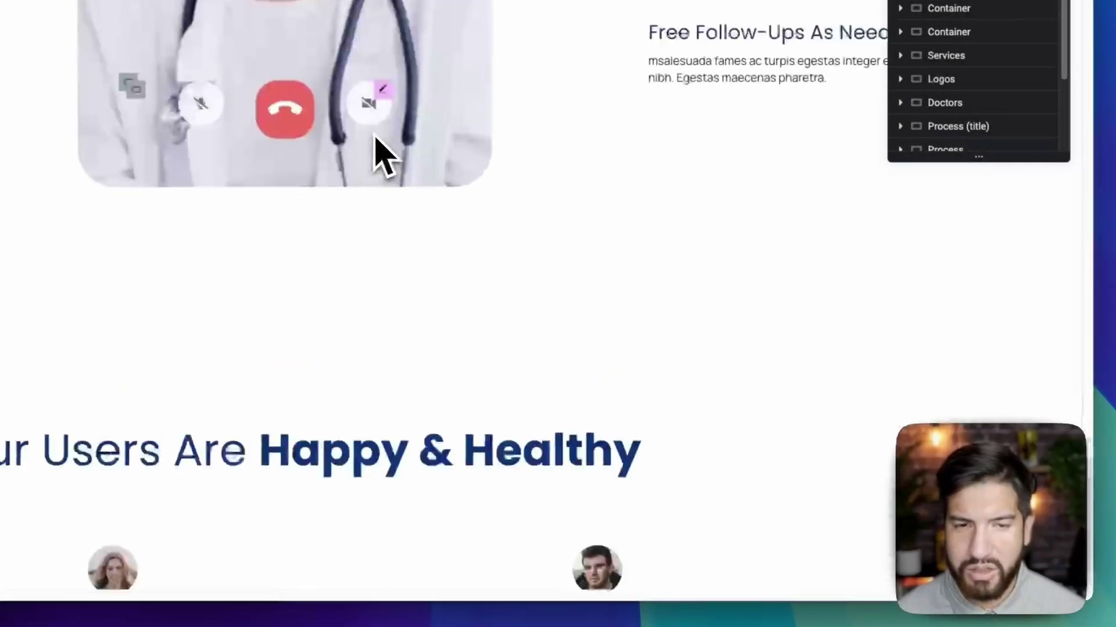
{"action": "scroll", "coordinate": [383, 140], "scroll_direction": "up", "scroll_amount": 5}
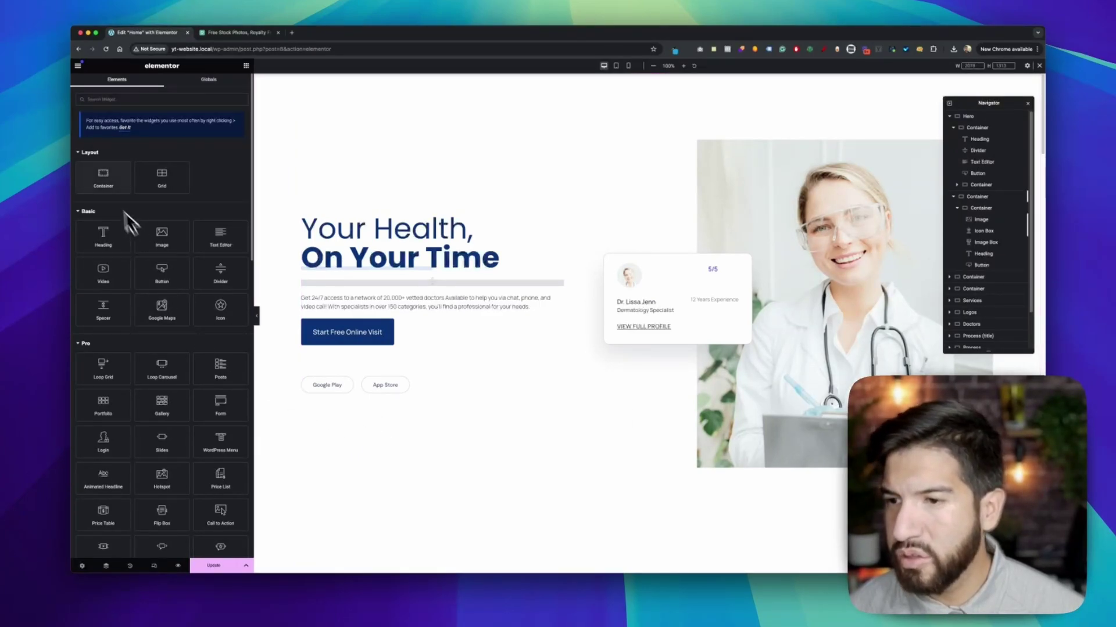
Add a new container to the hero's text column, directly below the Google Play and App Store buttons.
{"action": "left_click_drag", "start_coordinate": [104, 177], "coordinate": [382, 391]}
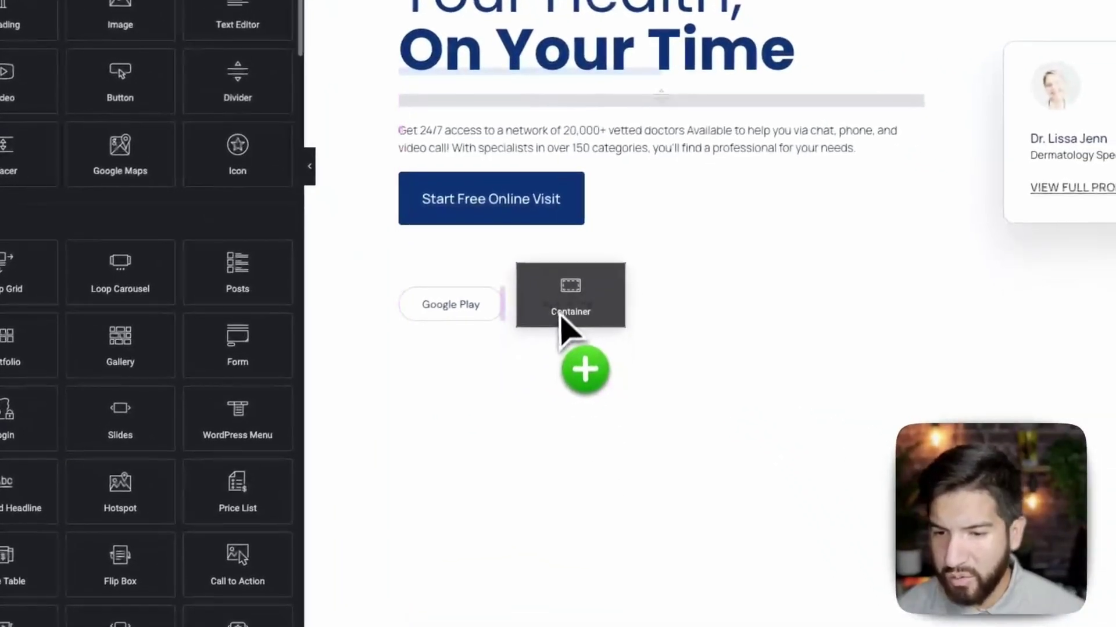
{"action": "left_click_drag", "start_coordinate": [559, 316], "coordinate": [599, 329]}
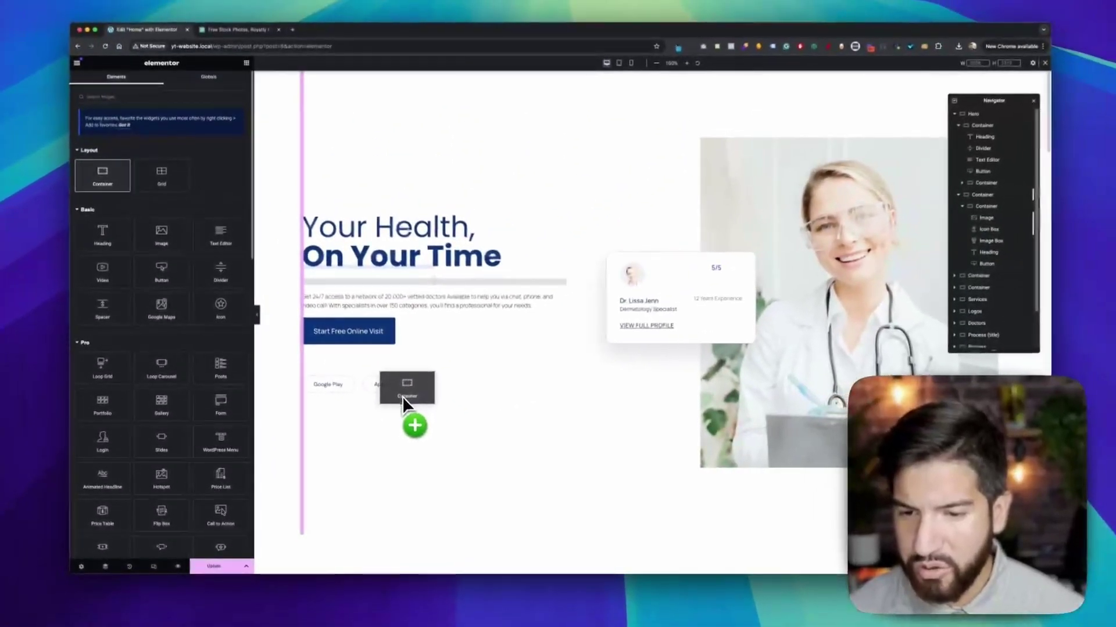
{"action": "left_click_drag", "start_coordinate": [403, 398], "coordinate": [374, 312]}
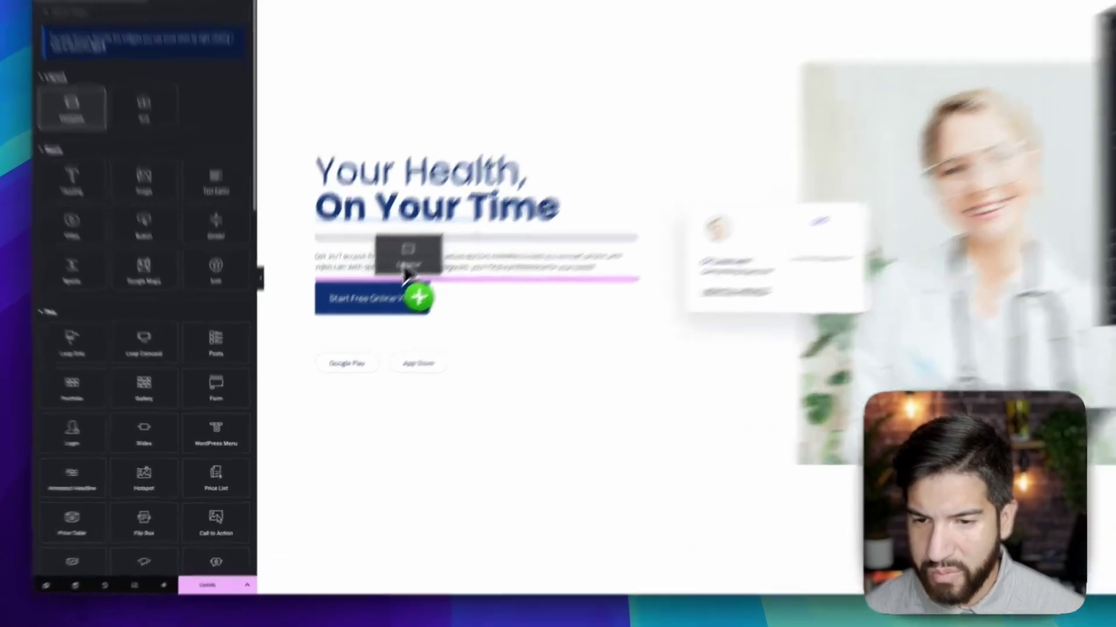
{"action": "left_click_drag", "start_coordinate": [406, 273], "coordinate": [328, 294]}
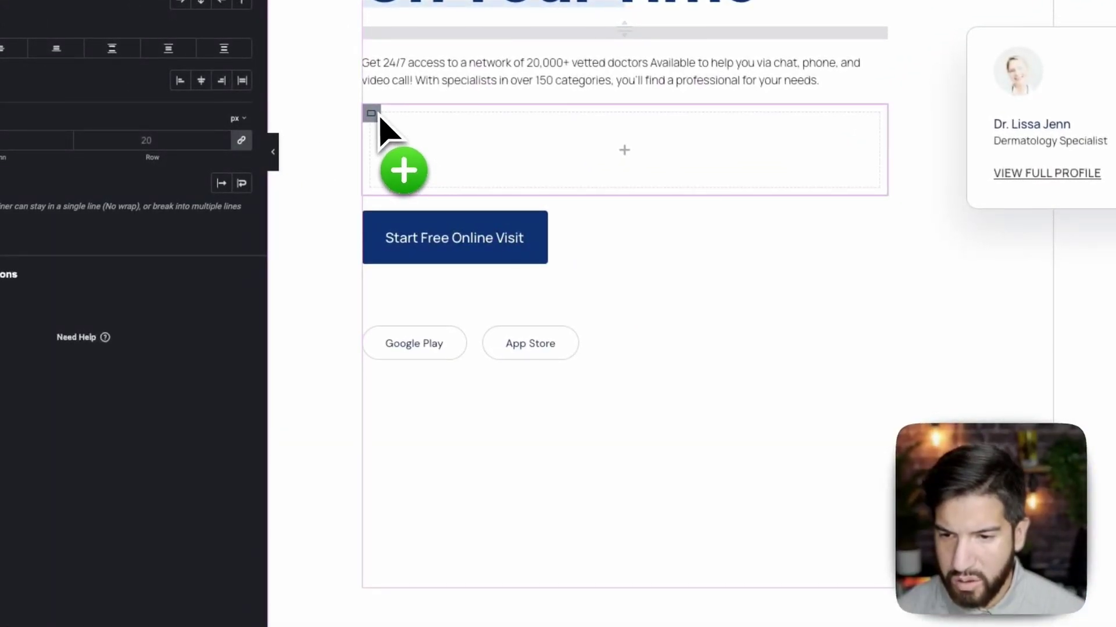
{"action": "left_click_drag", "start_coordinate": [380, 116], "coordinate": [260, 0]}
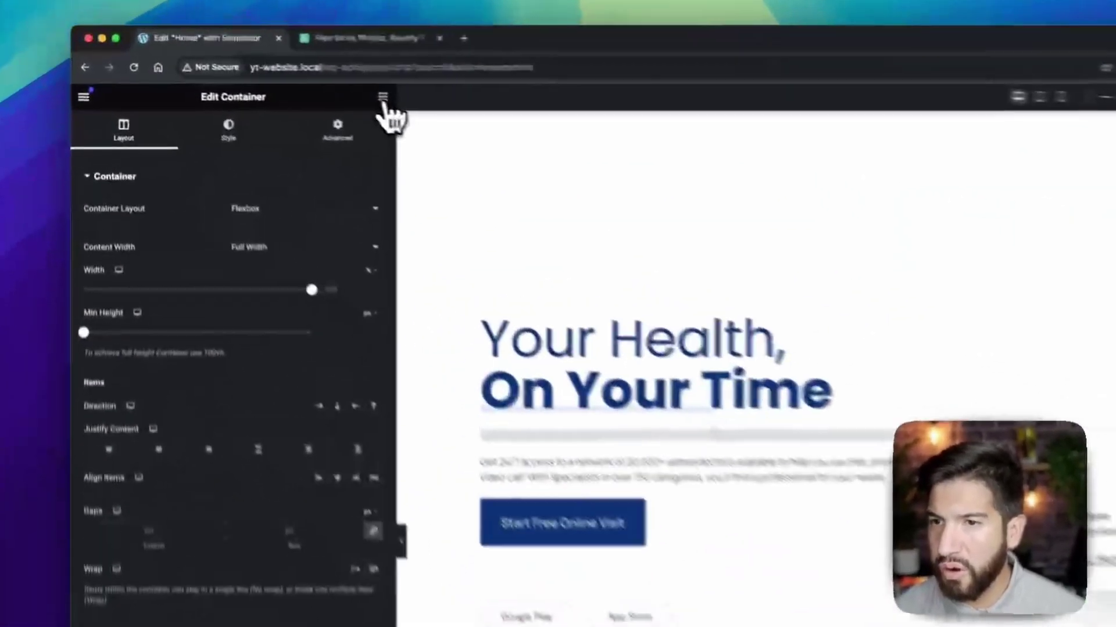
Add an Image widget inside the empty container below the app store buttons.
{"action": "left_click", "coordinate": [246, 66]}
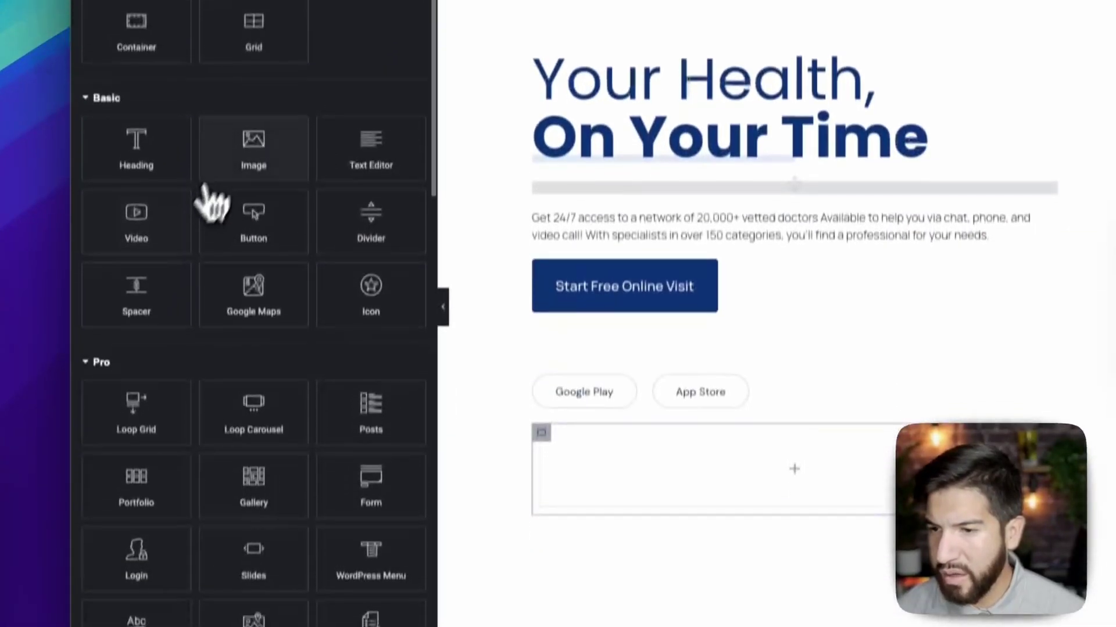
{"action": "left_click_drag", "start_coordinate": [217, 476], "coordinate": [400, 579]}
{"action": "left_click_drag", "start_coordinate": [443, 300], "coordinate": [681, 456]}
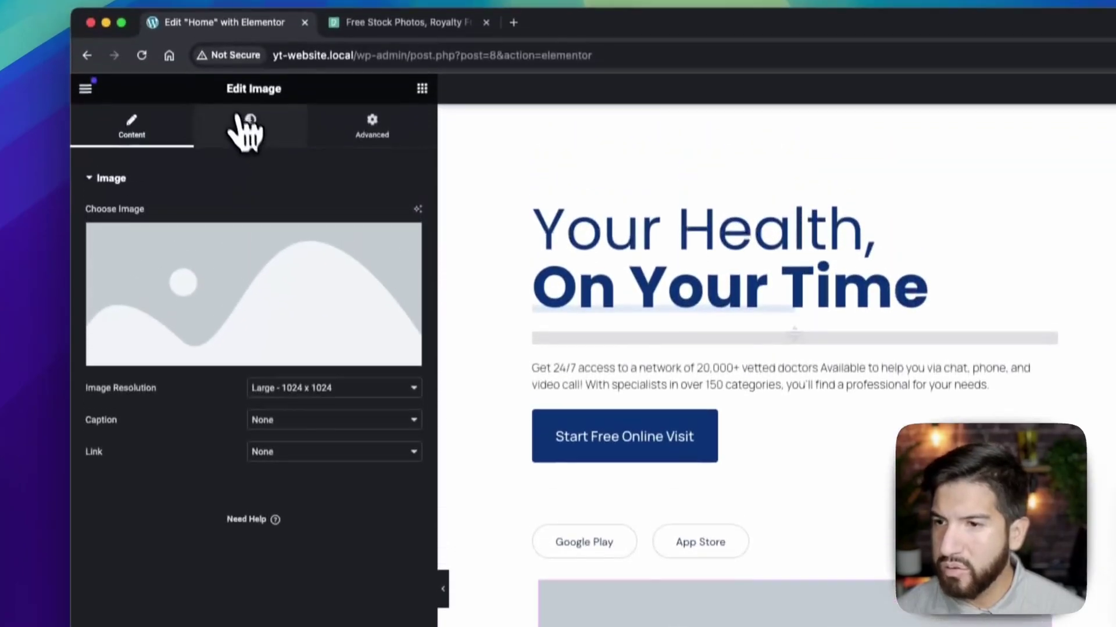
Set the new image's border radius to 100 px on all corners.
{"action": "left_click", "coordinate": [250, 142]}
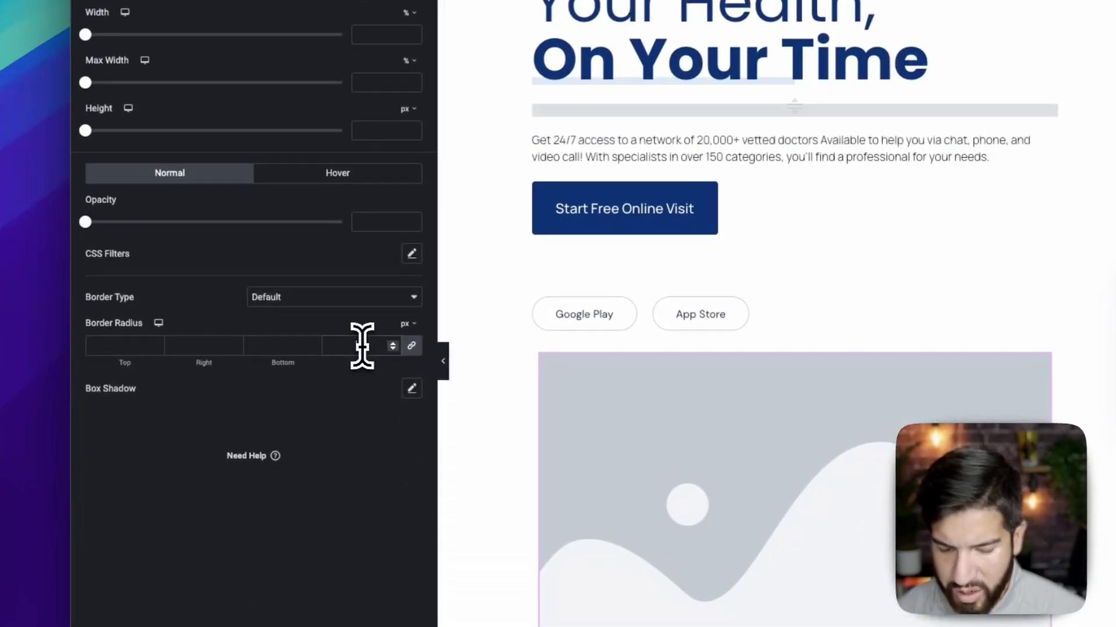
{"action": "left_click", "coordinate": [362, 346]}
{"action": "type", "text": "100"}
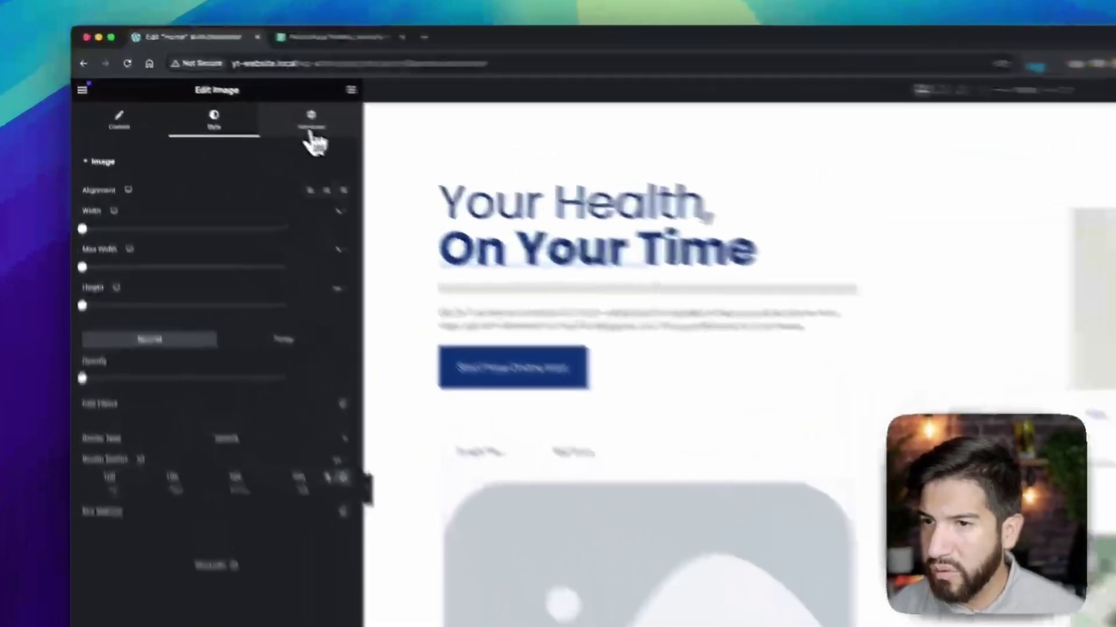
Give the image widget a custom width of 70 px.
{"action": "left_click", "coordinate": [221, 87]}
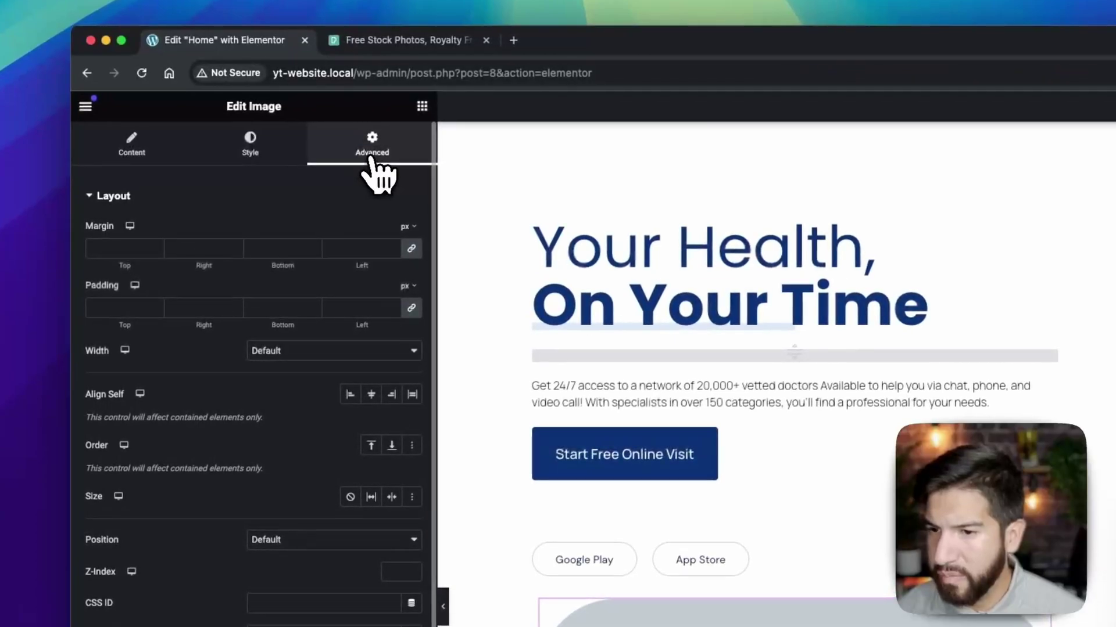
{"action": "left_click", "coordinate": [317, 350]}
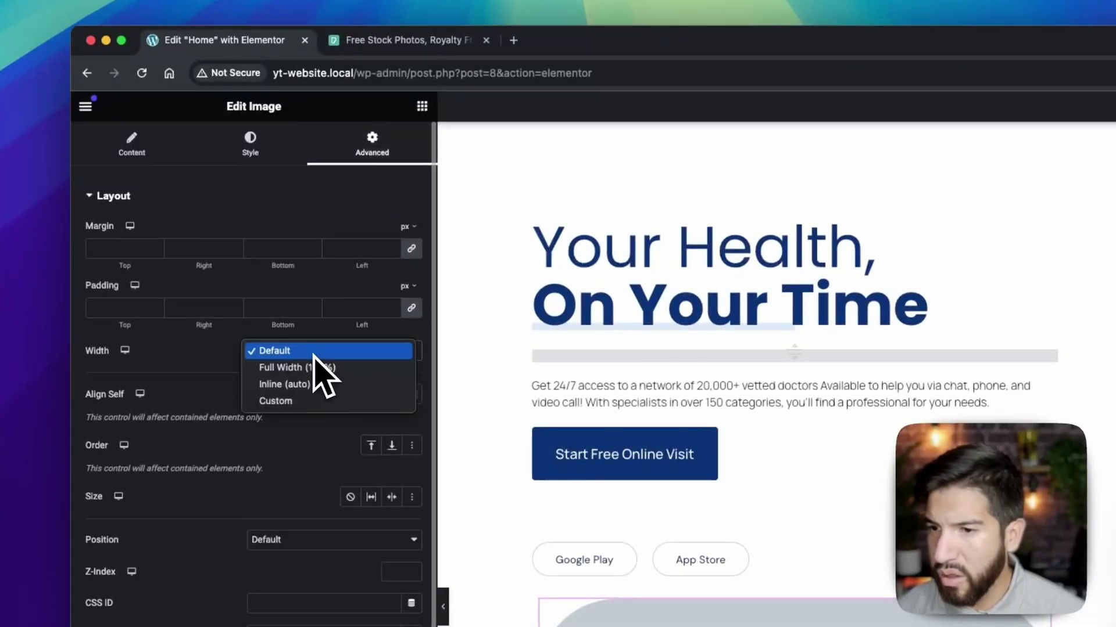
{"action": "left_click", "coordinate": [317, 402]}
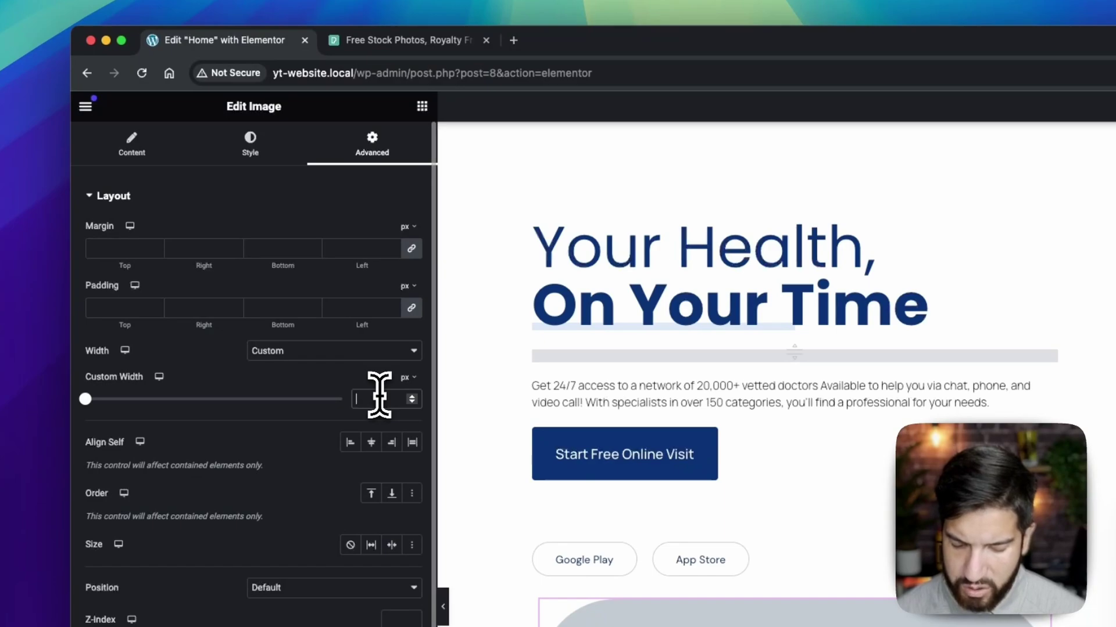
{"action": "type", "text": "75"}
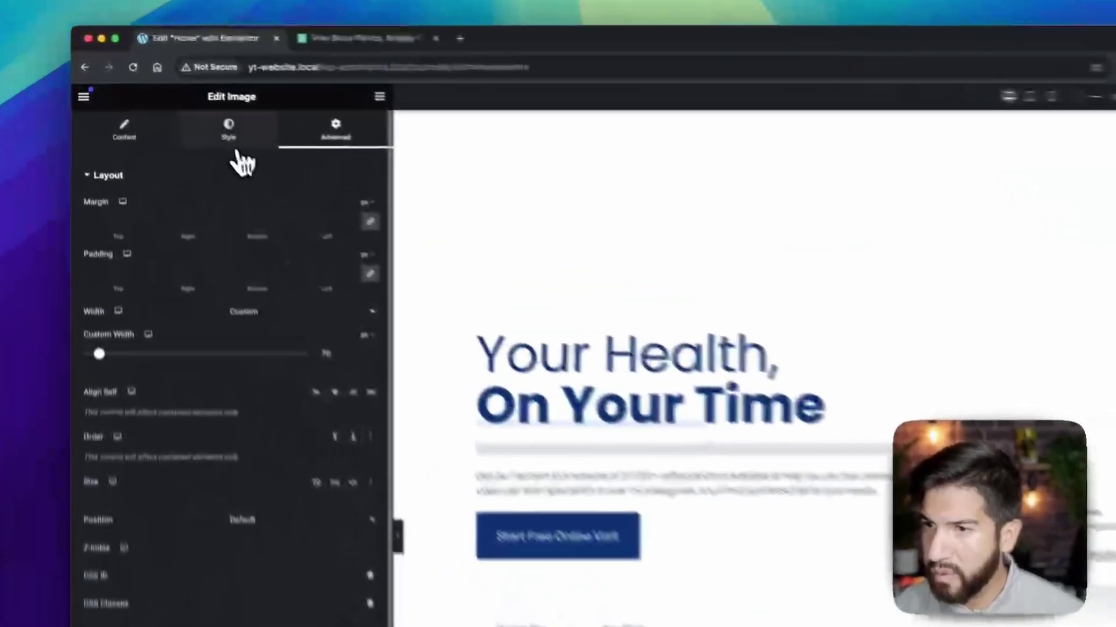
Set the image's height to 70 px and its object fit to Cover.
{"action": "left_click", "coordinate": [160, 84]}
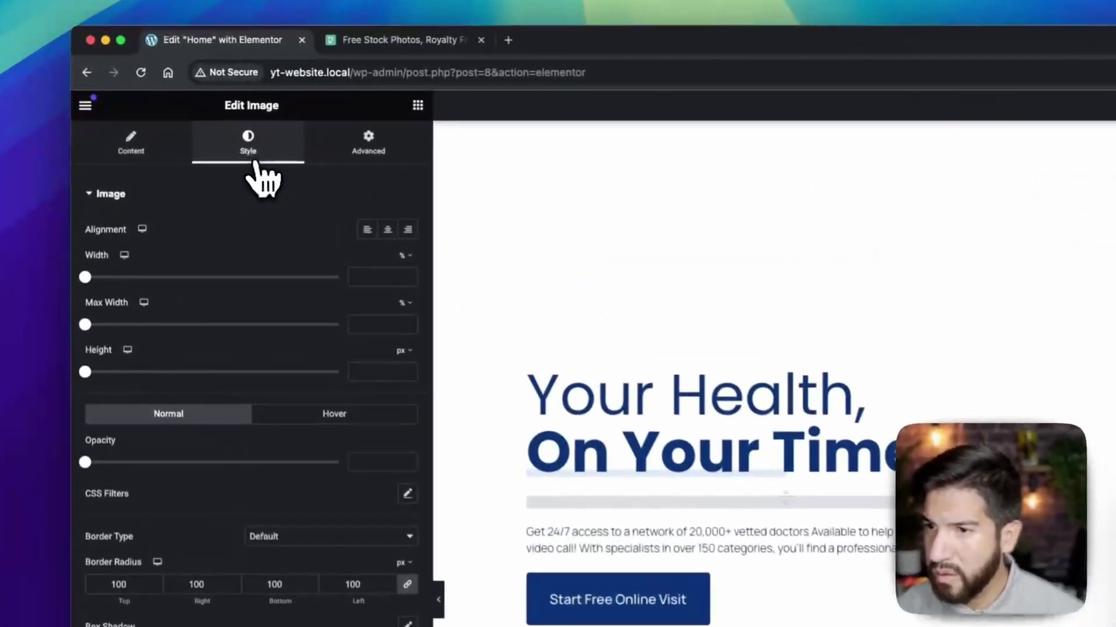
{"action": "left_click", "coordinate": [158, 161]}
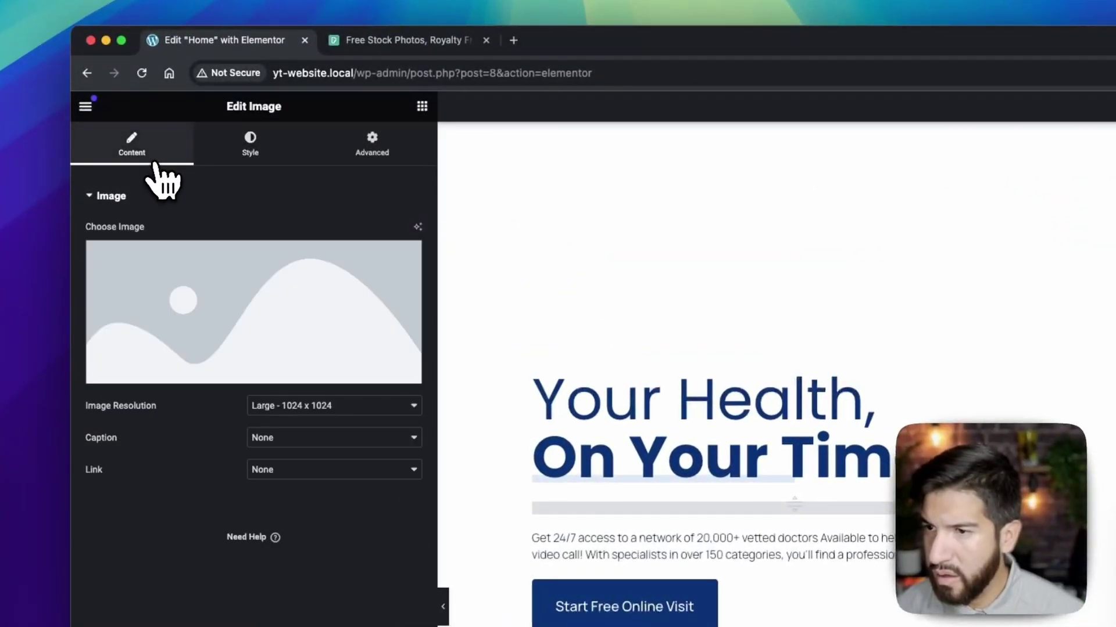
{"action": "left_click", "coordinate": [213, 163]}
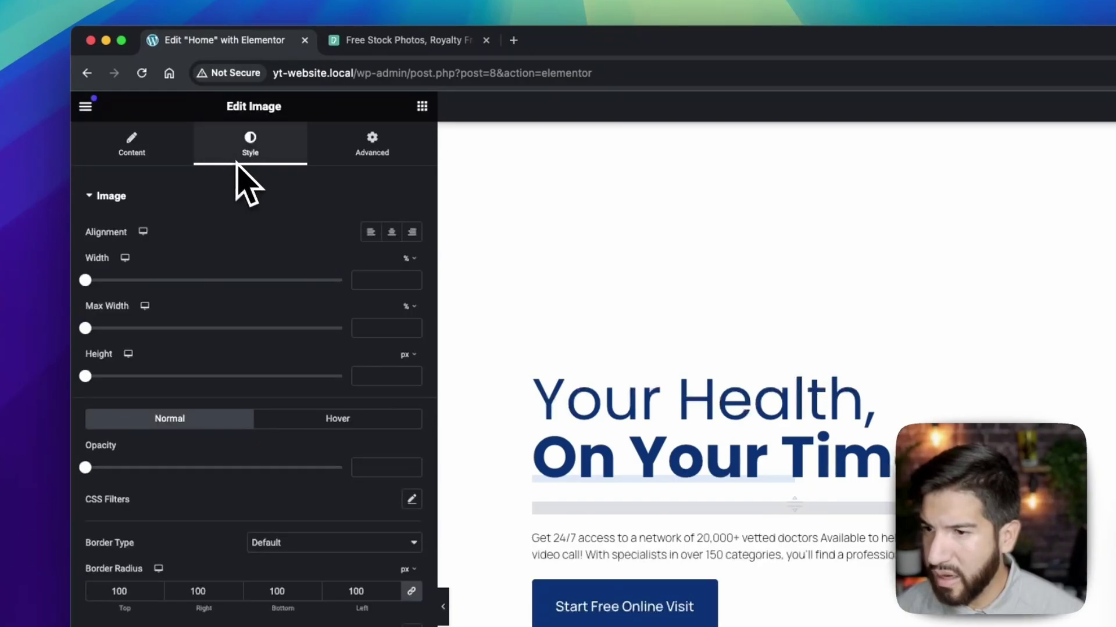
{"action": "left_click", "coordinate": [378, 376]}
{"action": "type", "text": "70"}
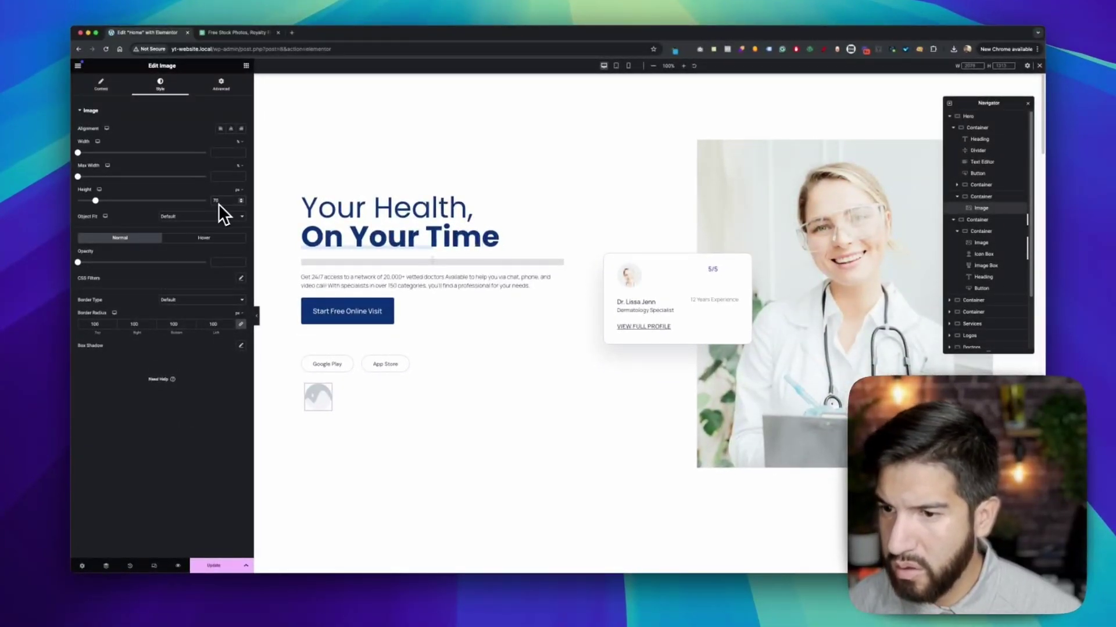
{"action": "left_click", "coordinate": [188, 219]}
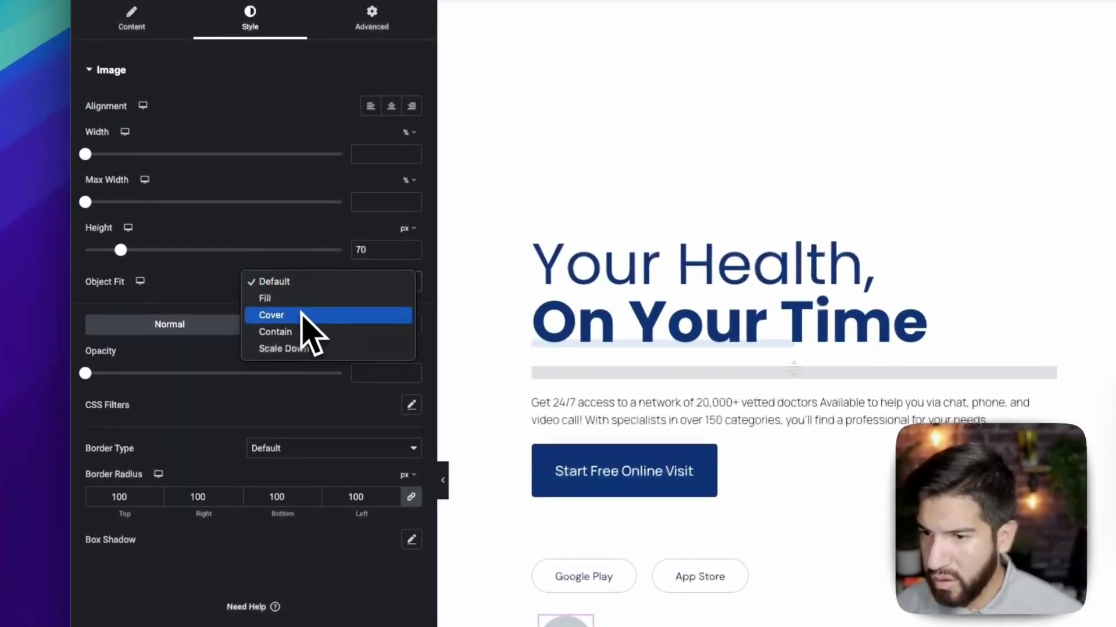
{"action": "left_click", "coordinate": [299, 318]}
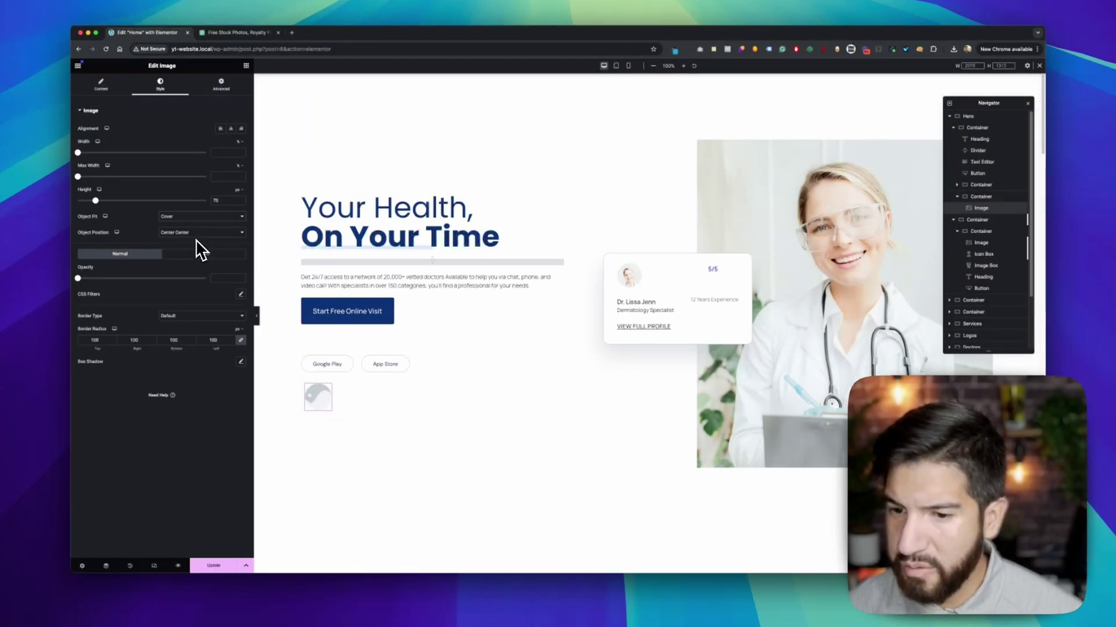
Select the portrait of the woman with long black hair from the media library to replace the placeholder image.
{"action": "left_click", "coordinate": [101, 85]}
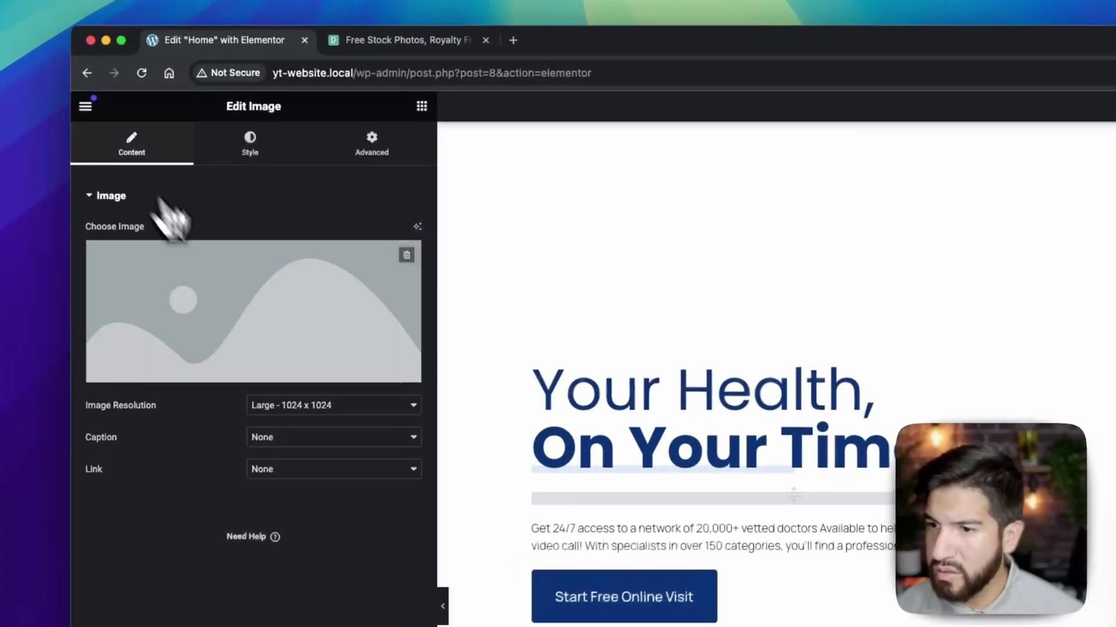
{"action": "left_click", "coordinate": [265, 317]}
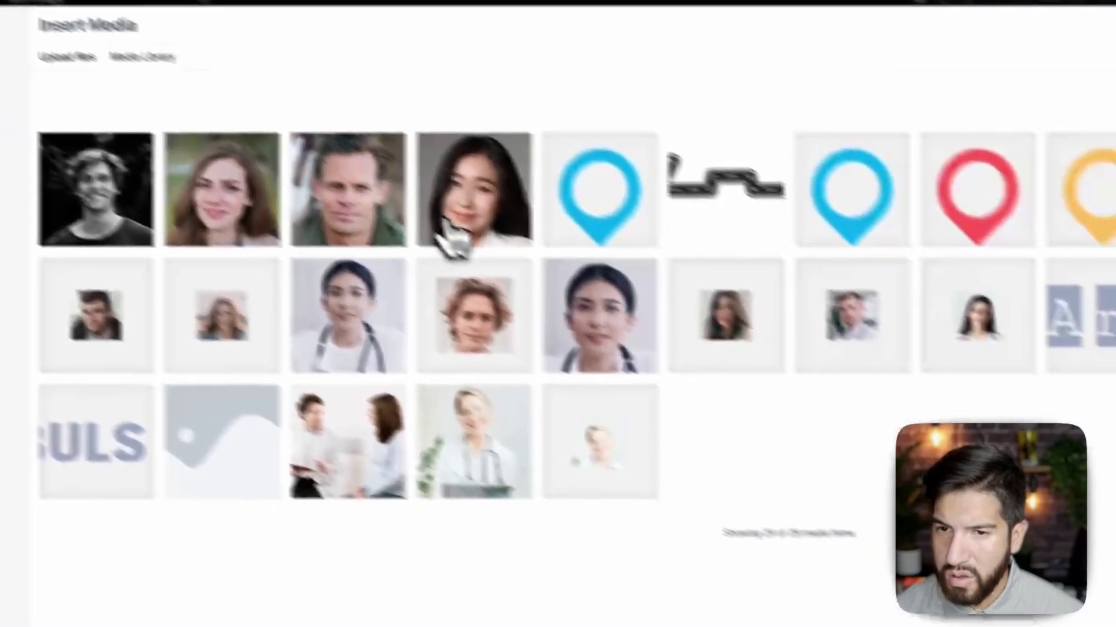
{"action": "left_click", "coordinate": [678, 327]}
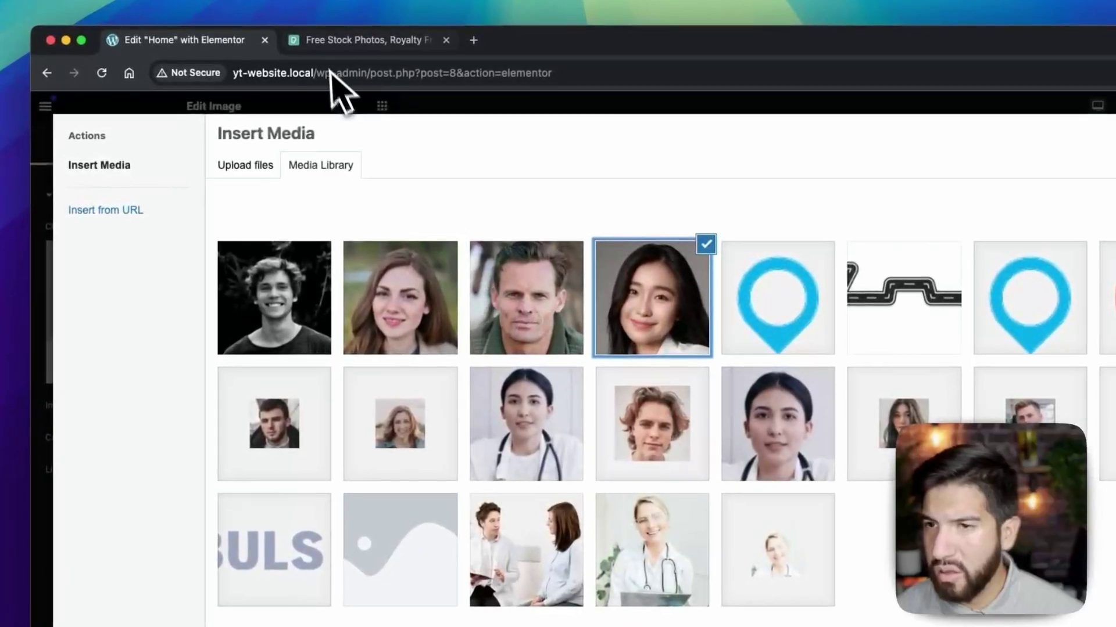
Switch to Pexels to look at its free photo search, and return to the Elementor editor.
{"action": "left_click", "coordinate": [365, 40]}
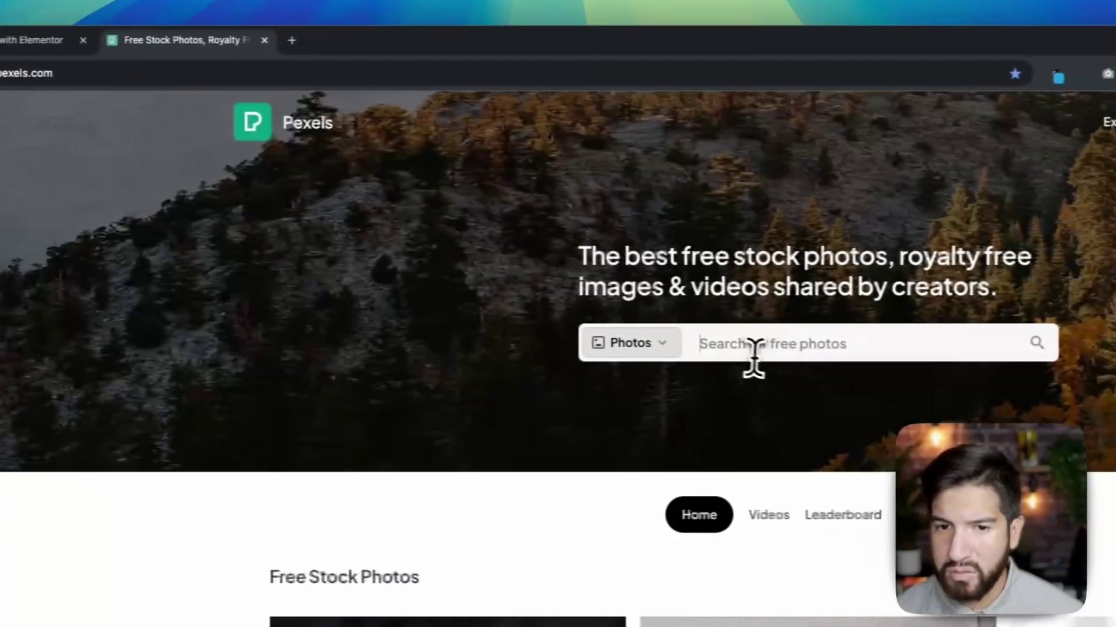
{"action": "left_click", "coordinate": [753, 348]}
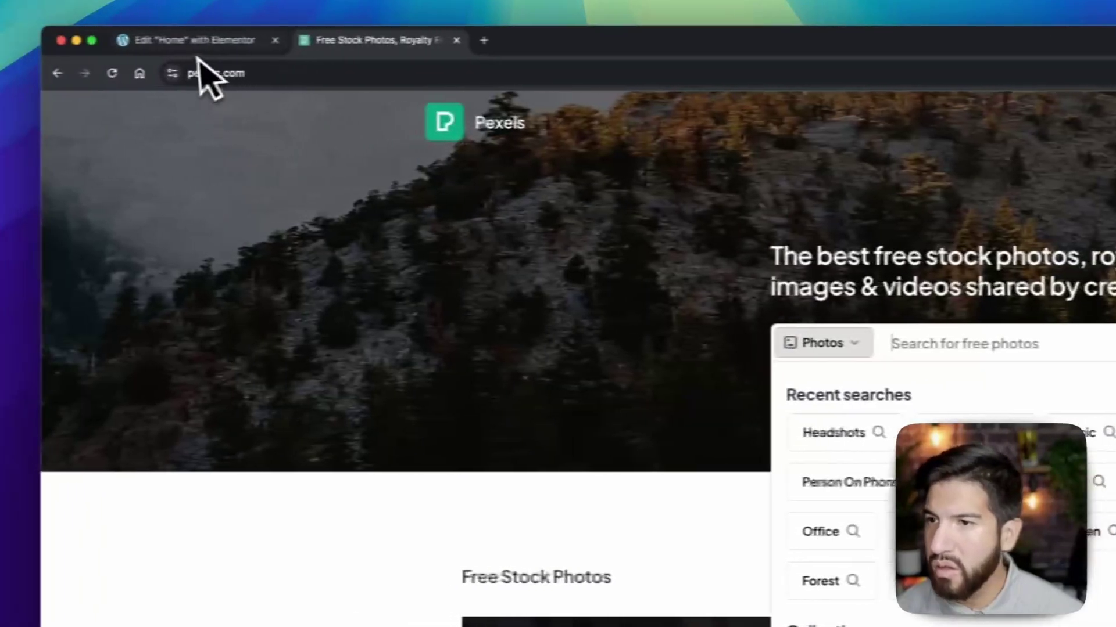
{"action": "left_click", "coordinate": [201, 41]}
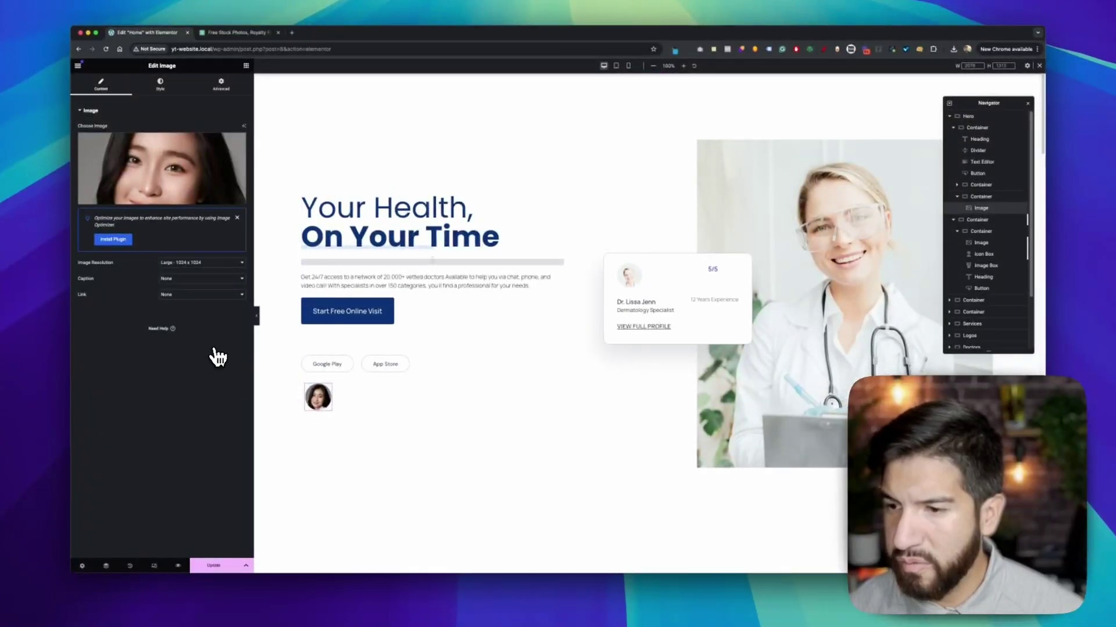
View the link options available for the portrait image.
{"action": "left_click", "coordinate": [202, 294]}
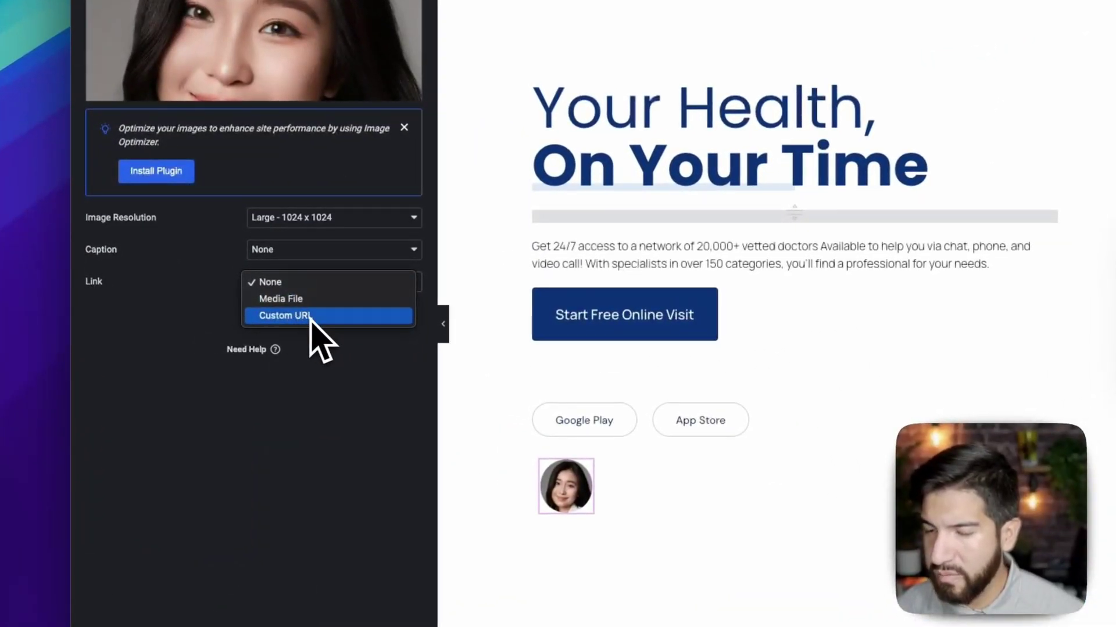
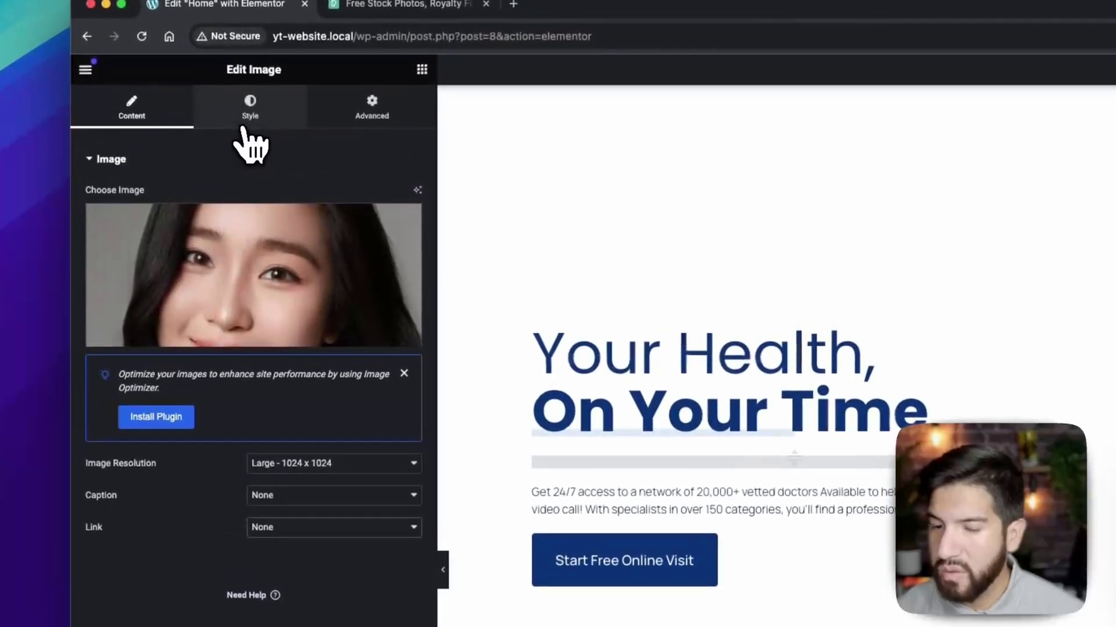
Duplicate the round portrait three times inside its container to make four portraits.
{"action": "left_click", "coordinate": [248, 104]}
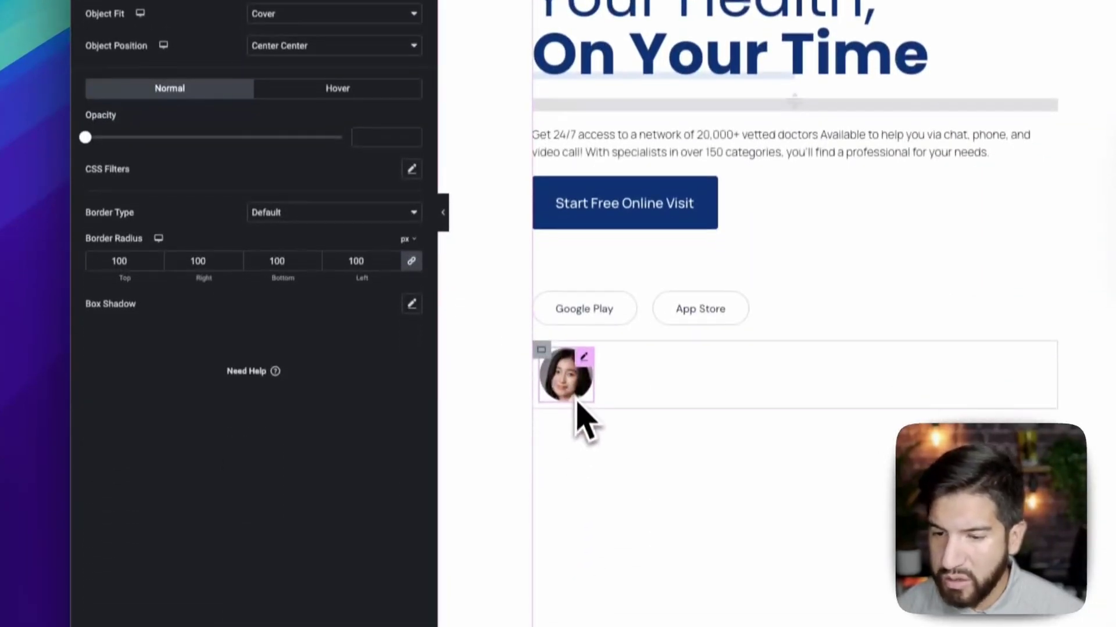
{"action": "right_click", "coordinate": [584, 372]}
{"action": "left_click", "coordinate": [616, 397]}
{"action": "right_click", "coordinate": [582, 395]}
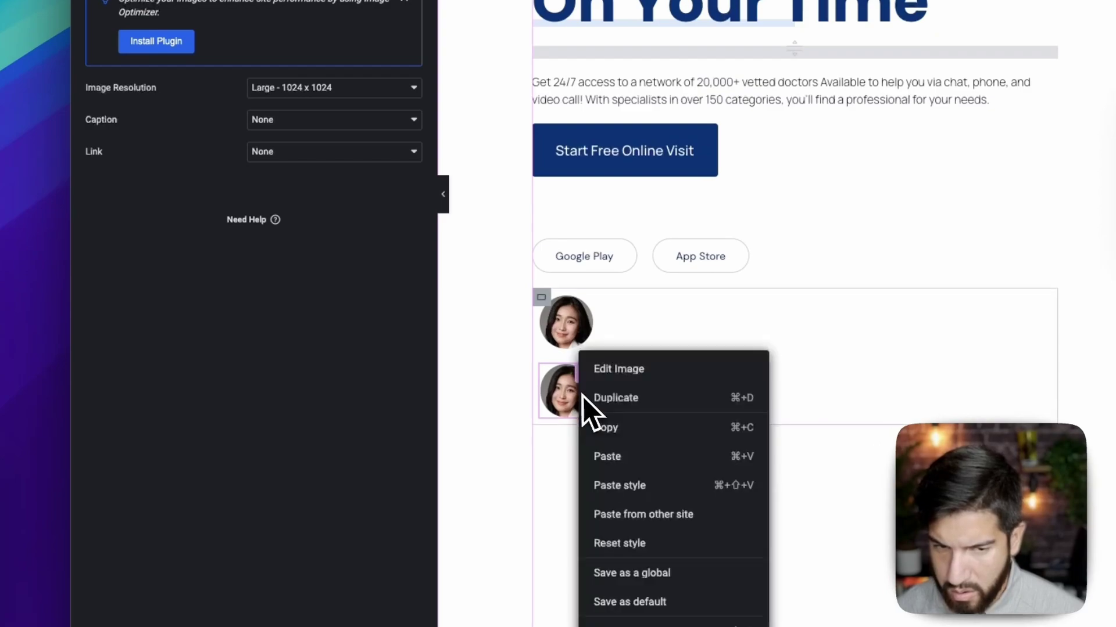
{"action": "left_click", "coordinate": [619, 398]}
{"action": "right_click", "coordinate": [602, 432]}
{"action": "left_click", "coordinate": [615, 401]}
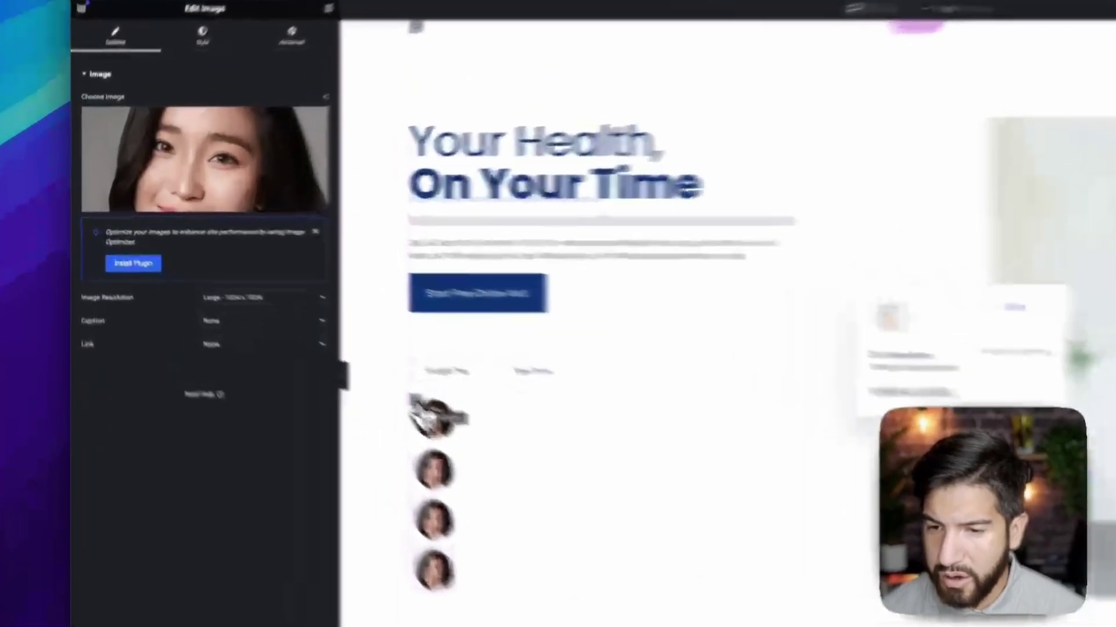
Set the padding of the portraits' container to 0 on all sides.
{"action": "left_click", "coordinate": [307, 334]}
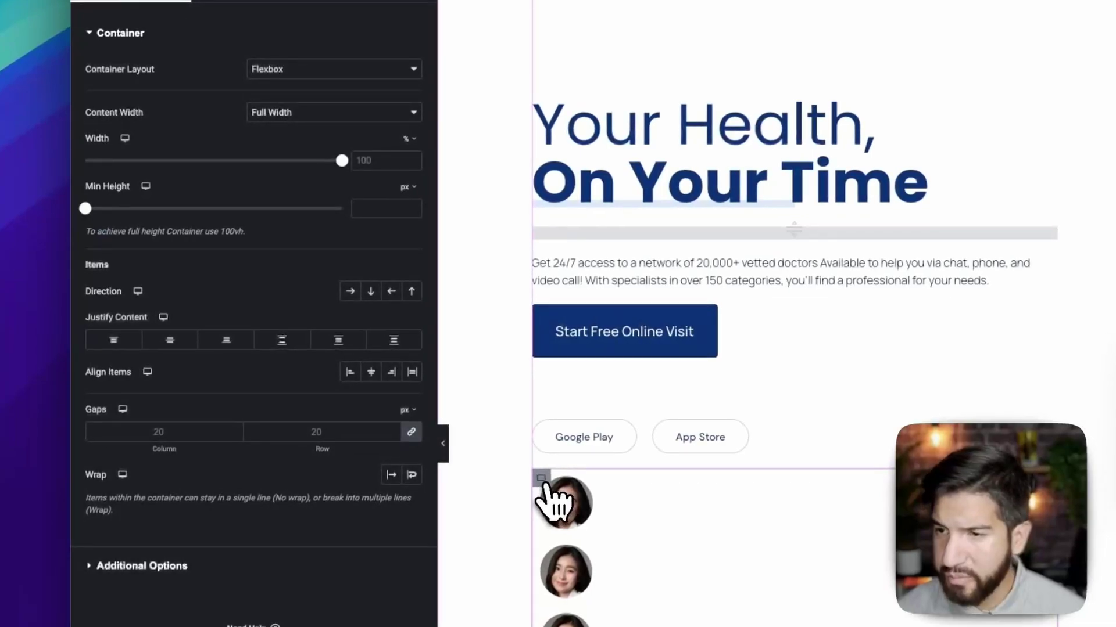
{"action": "left_click", "coordinate": [384, 114]}
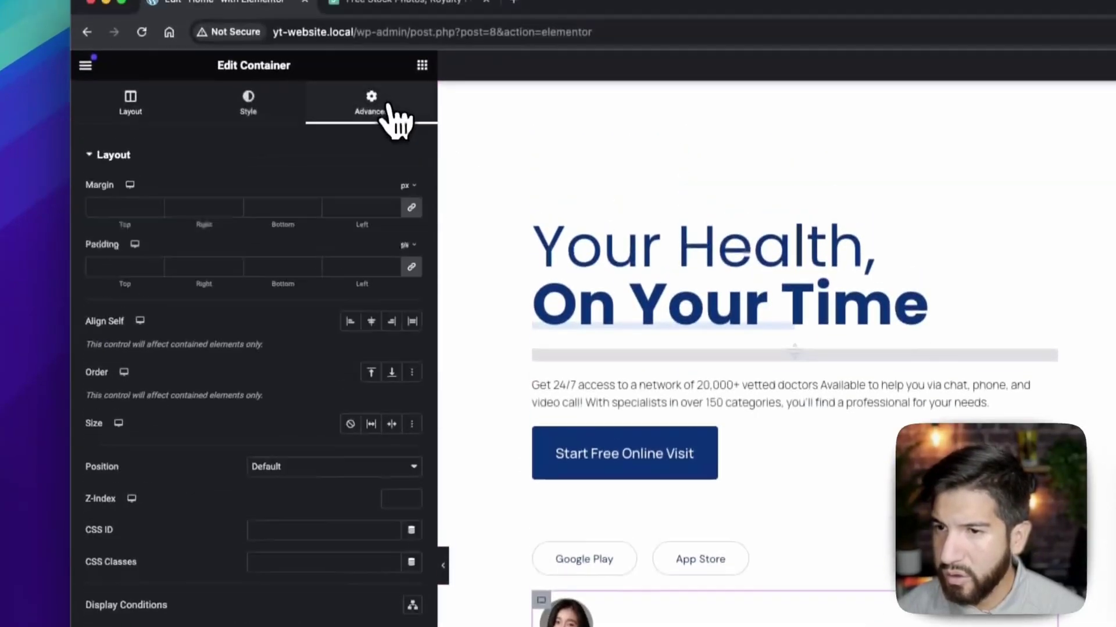
{"action": "left_click", "coordinate": [412, 279]}
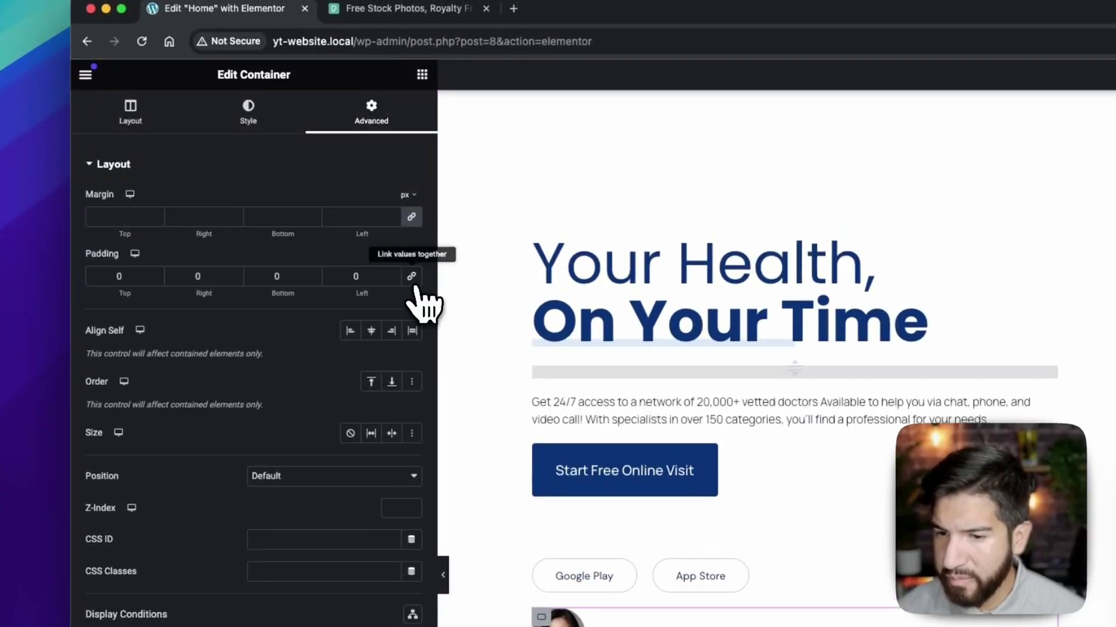
Arrange the container's portraits in a horizontal row with column and row gaps of 0 px.
{"action": "left_click", "coordinate": [115, 124]}
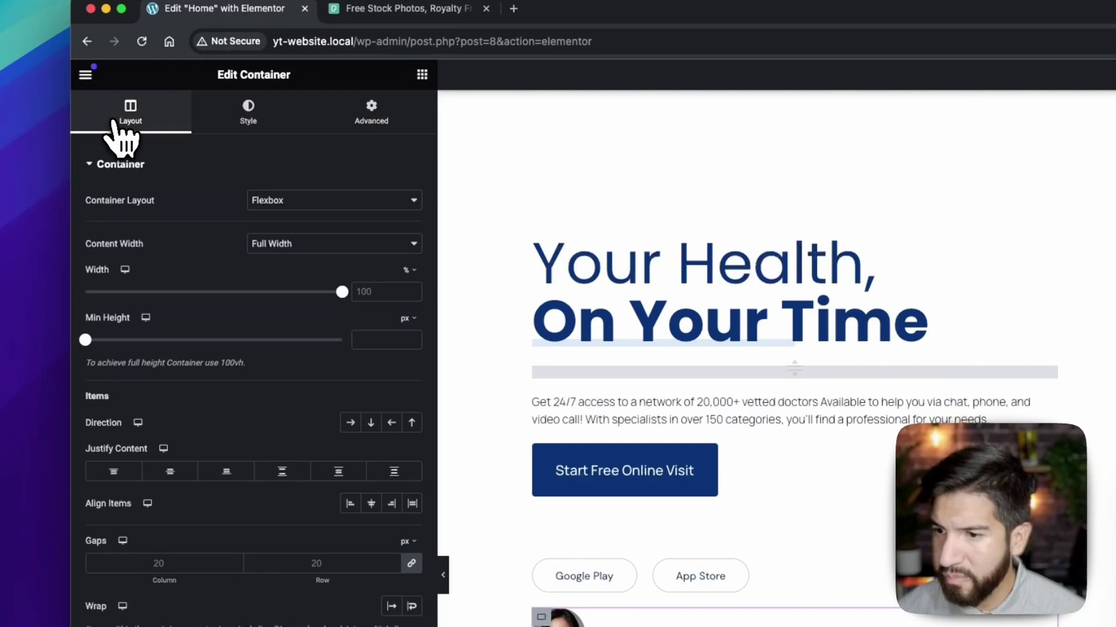
{"action": "left_click", "coordinate": [350, 425]}
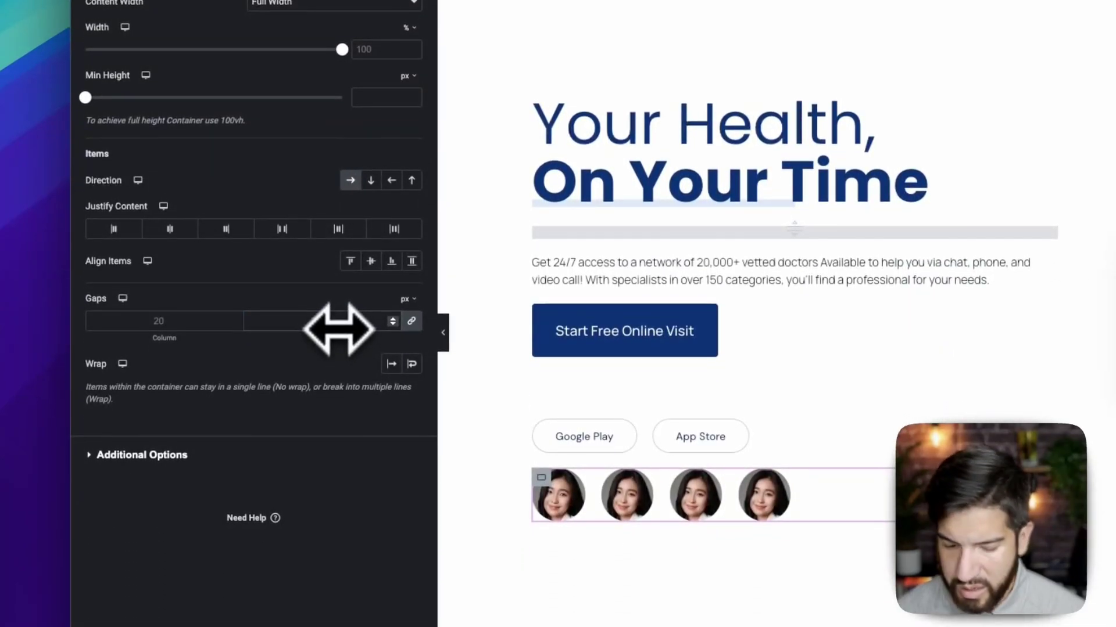
{"action": "left_click_drag", "start_coordinate": [339, 329], "coordinate": [337, 328]}
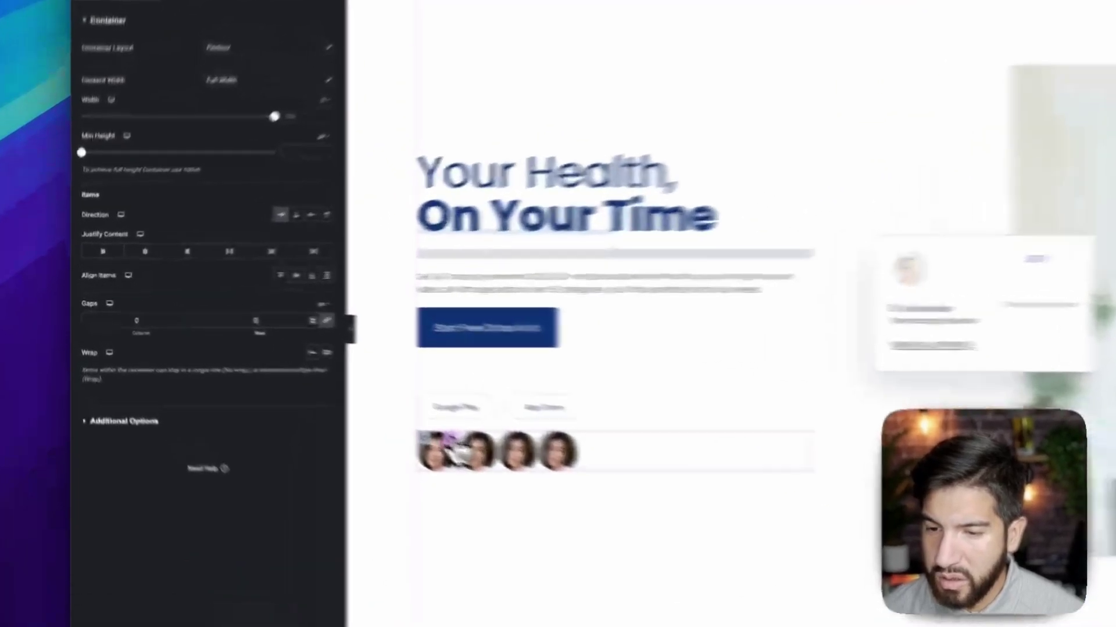
Give the first portrait a custom width of 60 px and a height of 60 px.
{"action": "left_click", "coordinate": [323, 398]}
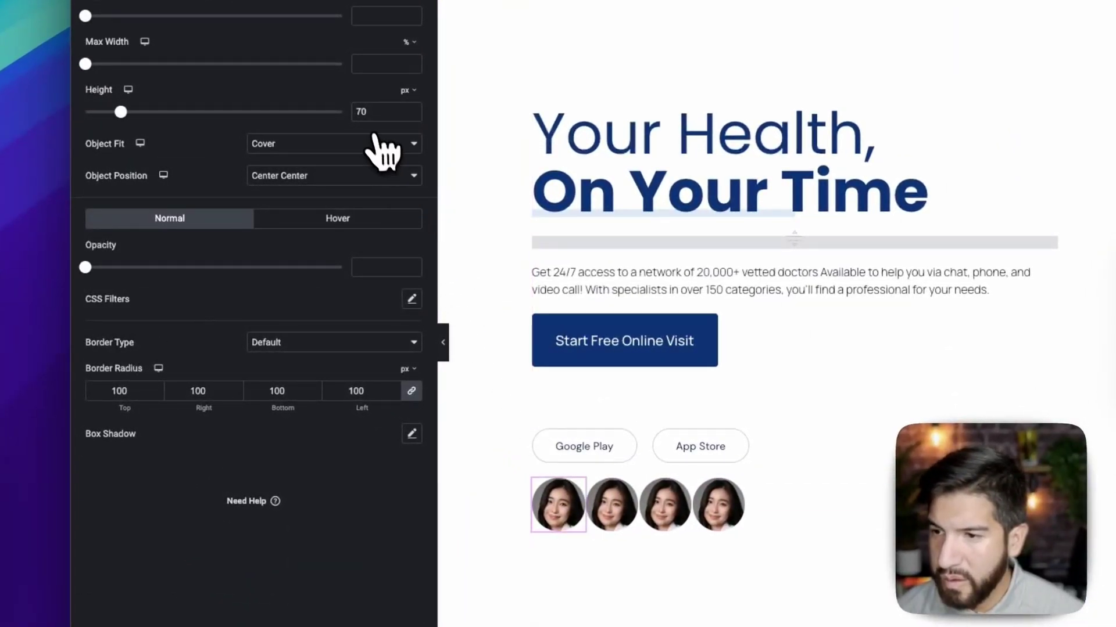
{"action": "left_click", "coordinate": [378, 101]}
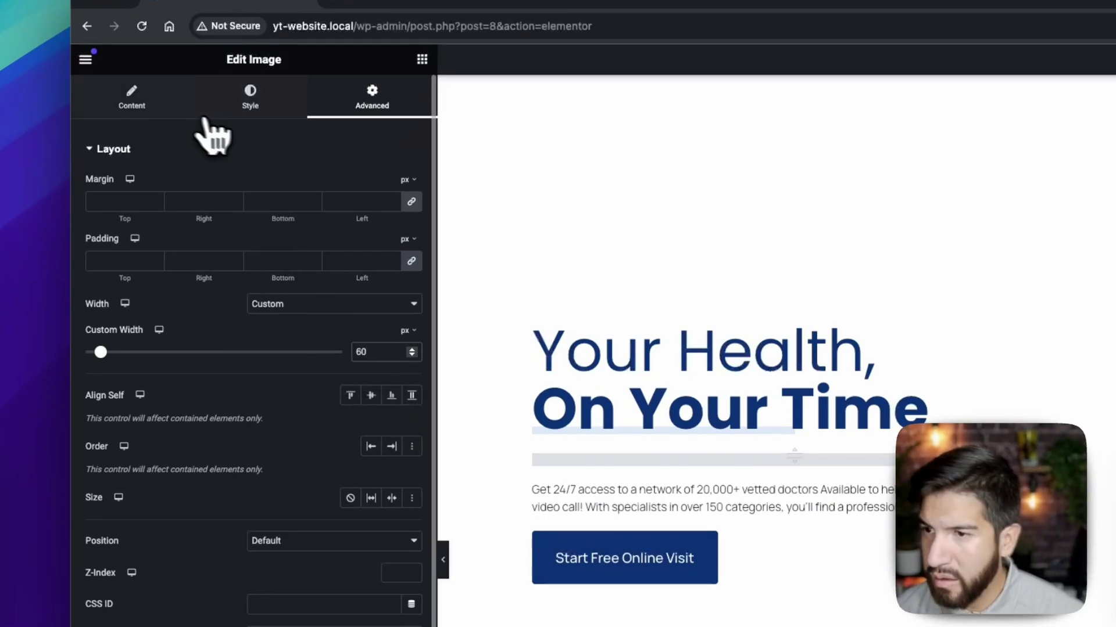
{"action": "left_click", "coordinate": [171, 107]}
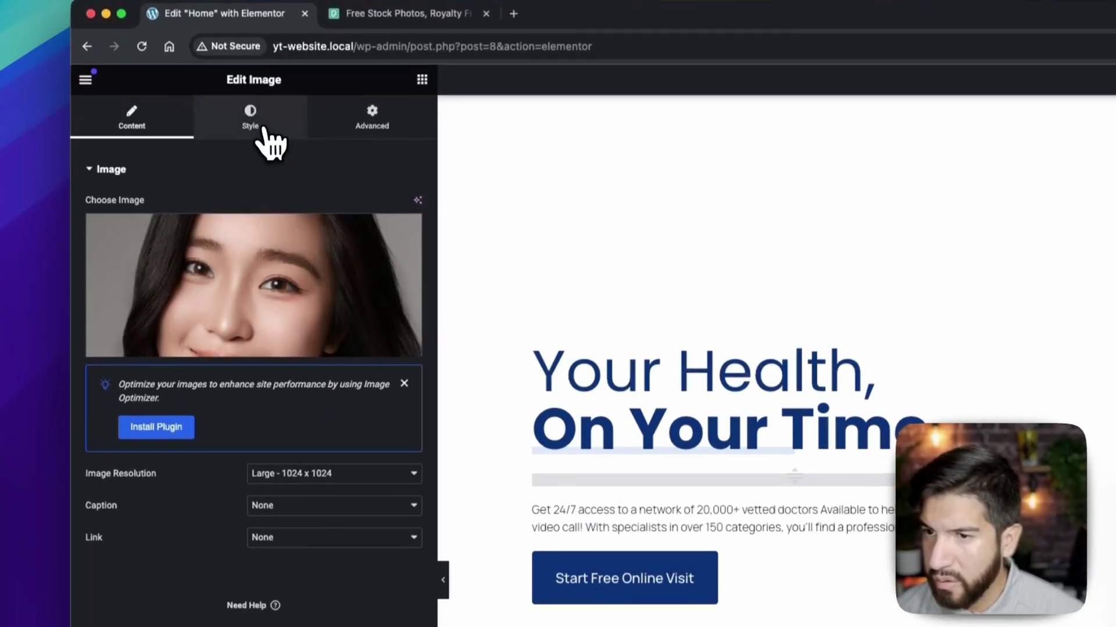
{"action": "left_click", "coordinate": [263, 128]}
{"action": "left_click_drag", "start_coordinate": [378, 360], "coordinate": [338, 355]}
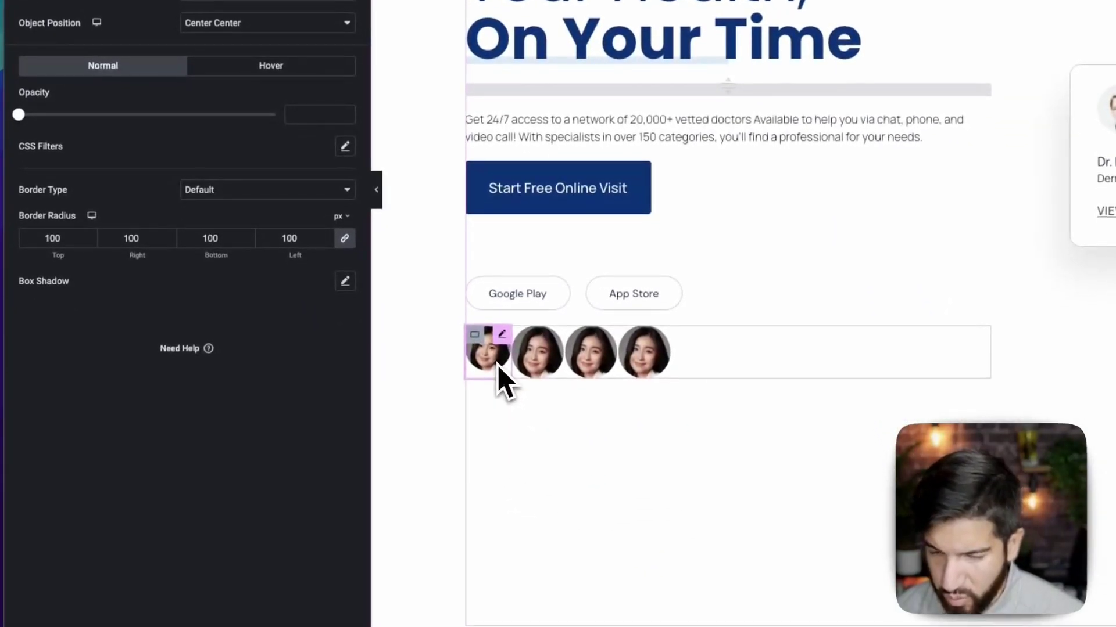
Copy the first portrait and paste its style onto the other three portraits.
{"action": "right_click", "coordinate": [497, 363]}
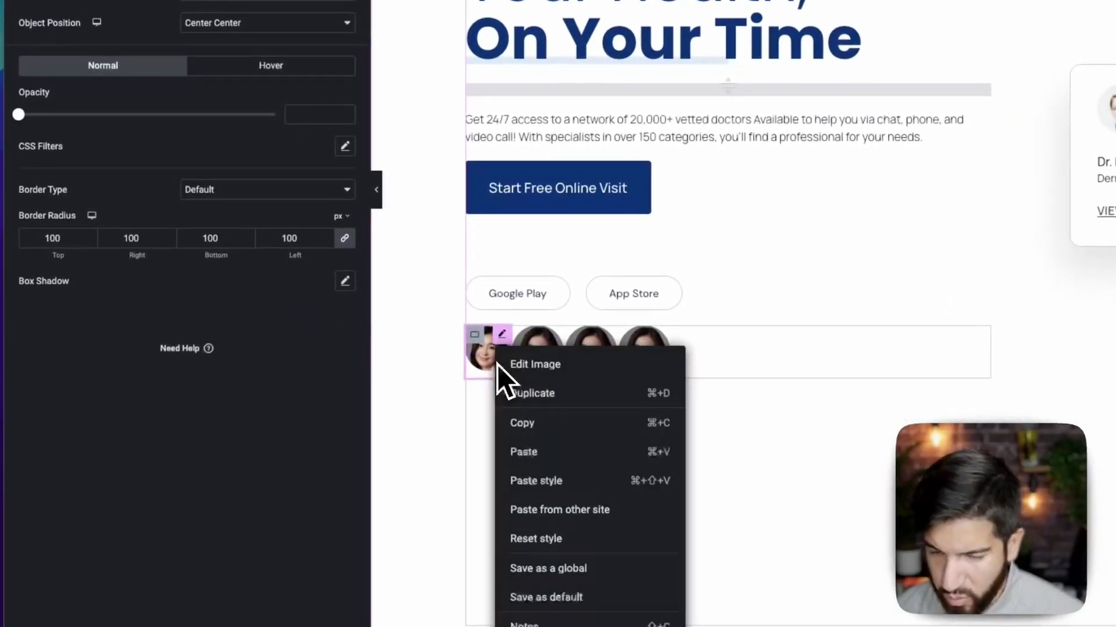
{"action": "left_click", "coordinate": [536, 426]}
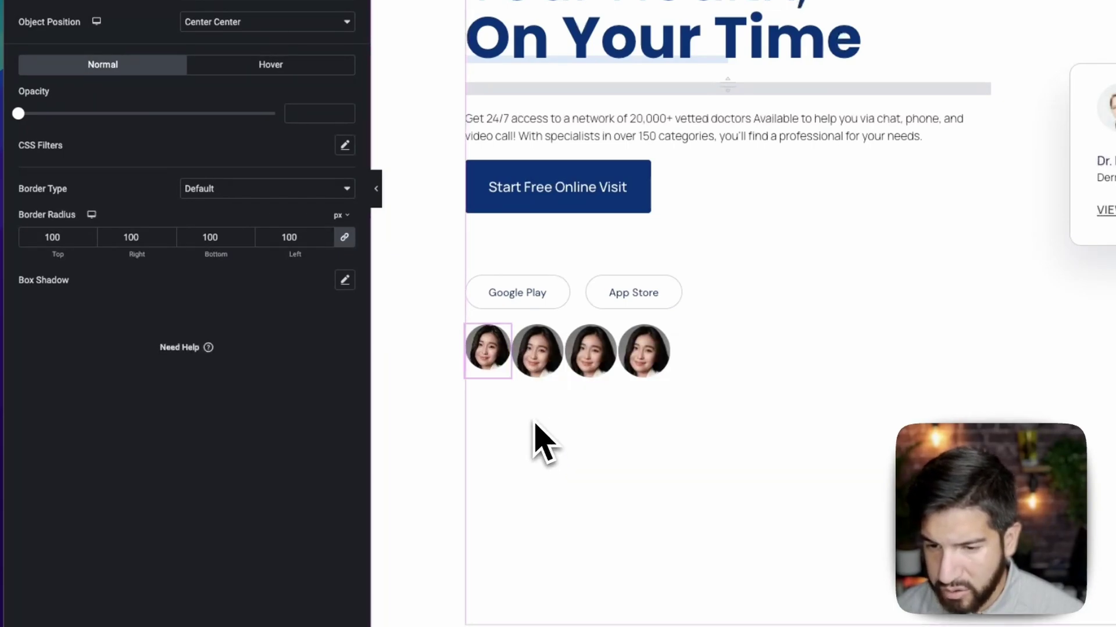
{"action": "right_click", "coordinate": [540, 372]}
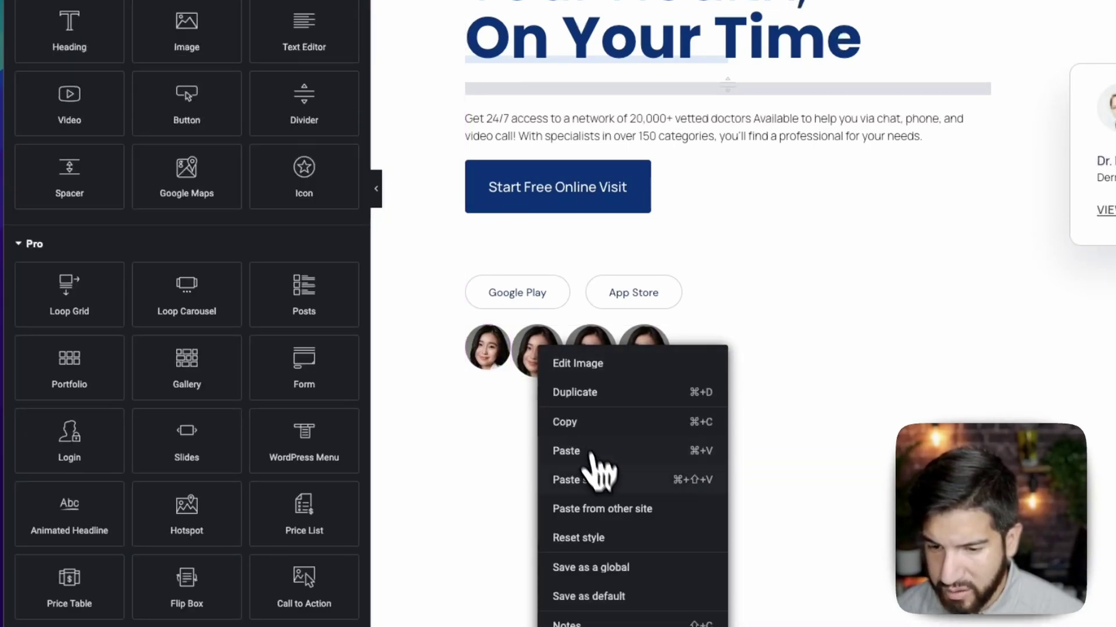
{"action": "left_click", "coordinate": [605, 488]}
{"action": "right_click", "coordinate": [596, 372]}
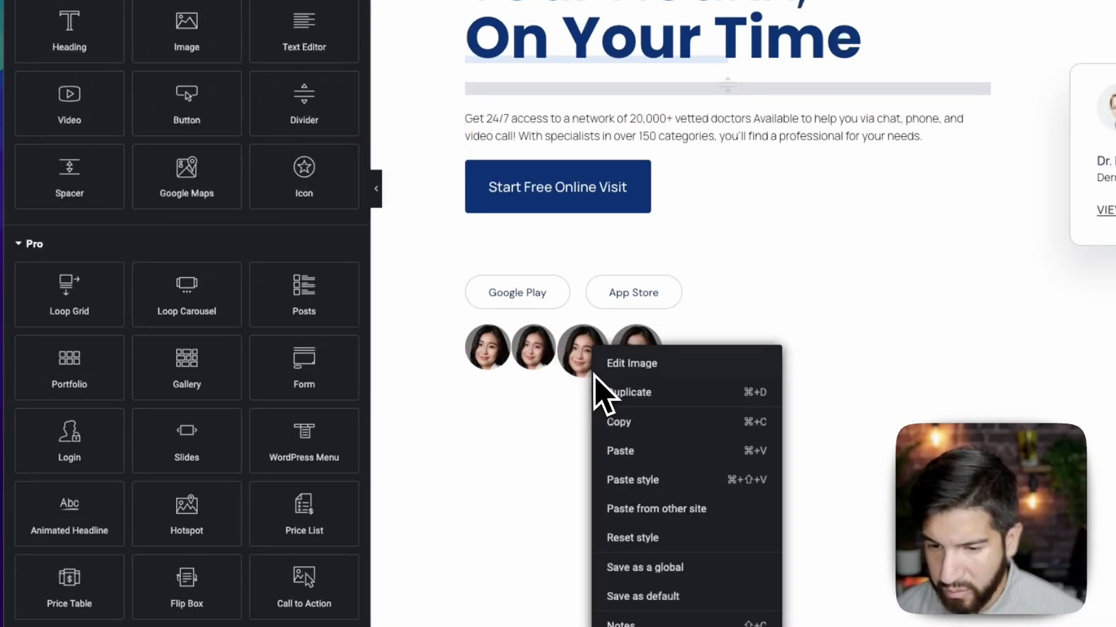
{"action": "left_click", "coordinate": [639, 485]}
{"action": "right_click", "coordinate": [642, 378]}
{"action": "left_click", "coordinate": [678, 486]}
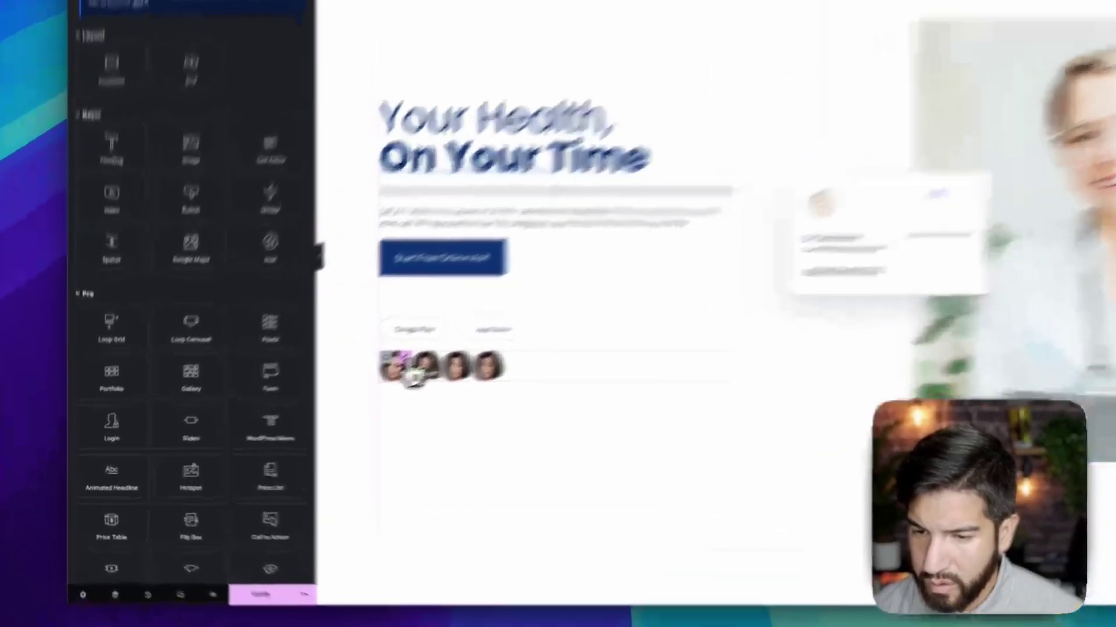
Assign the CSS class review-avatar to the first portrait.
{"action": "left_click", "coordinate": [325, 400]}
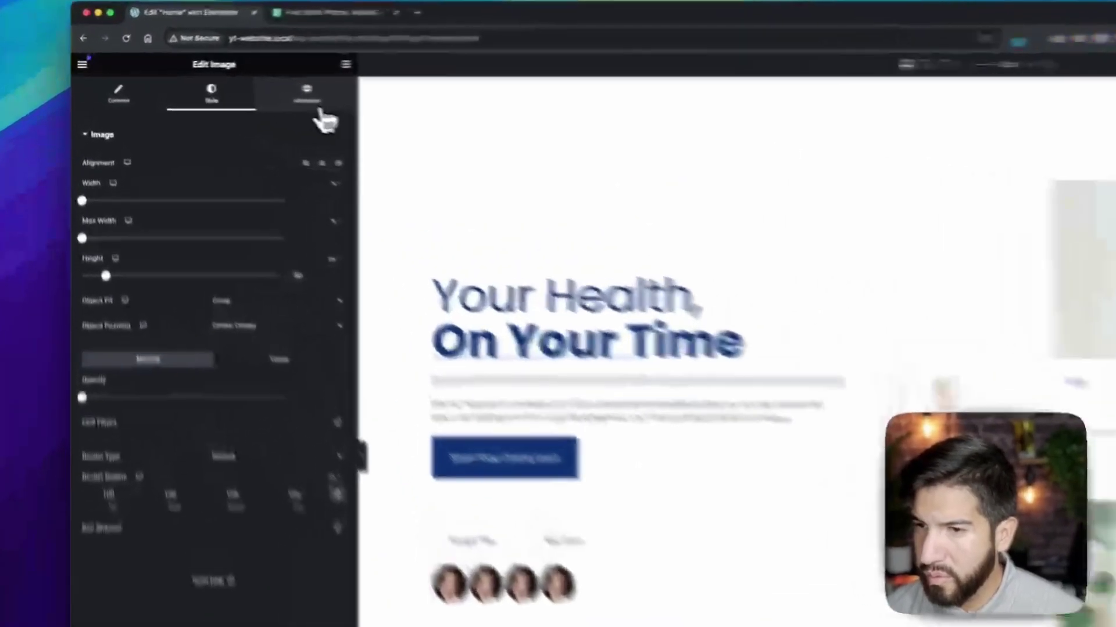
{"action": "left_click", "coordinate": [229, 92]}
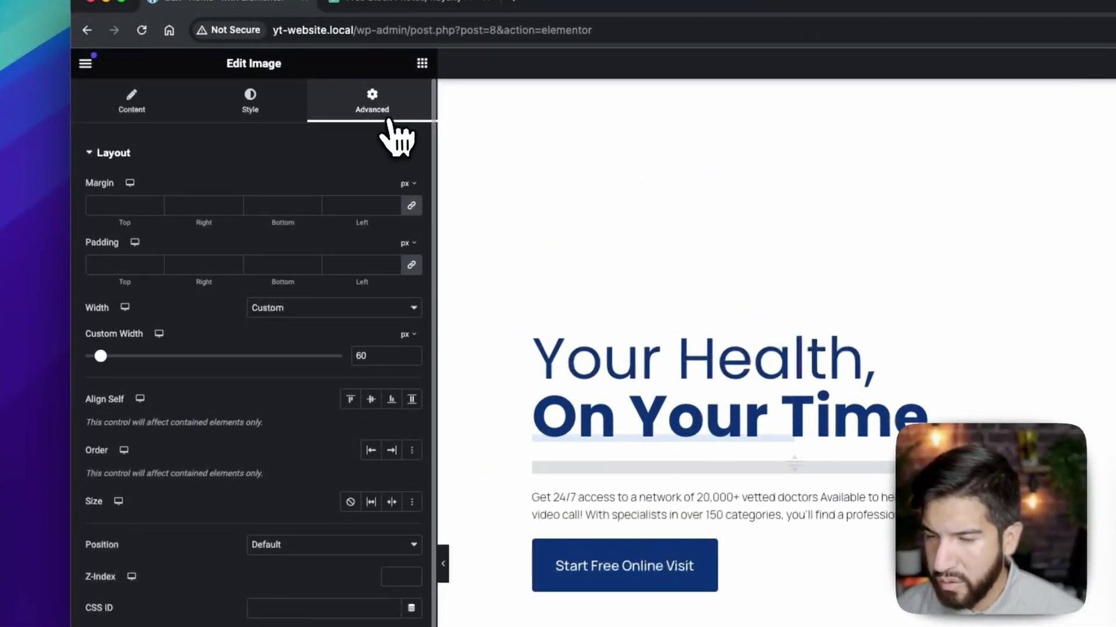
{"action": "left_click", "coordinate": [286, 364]}
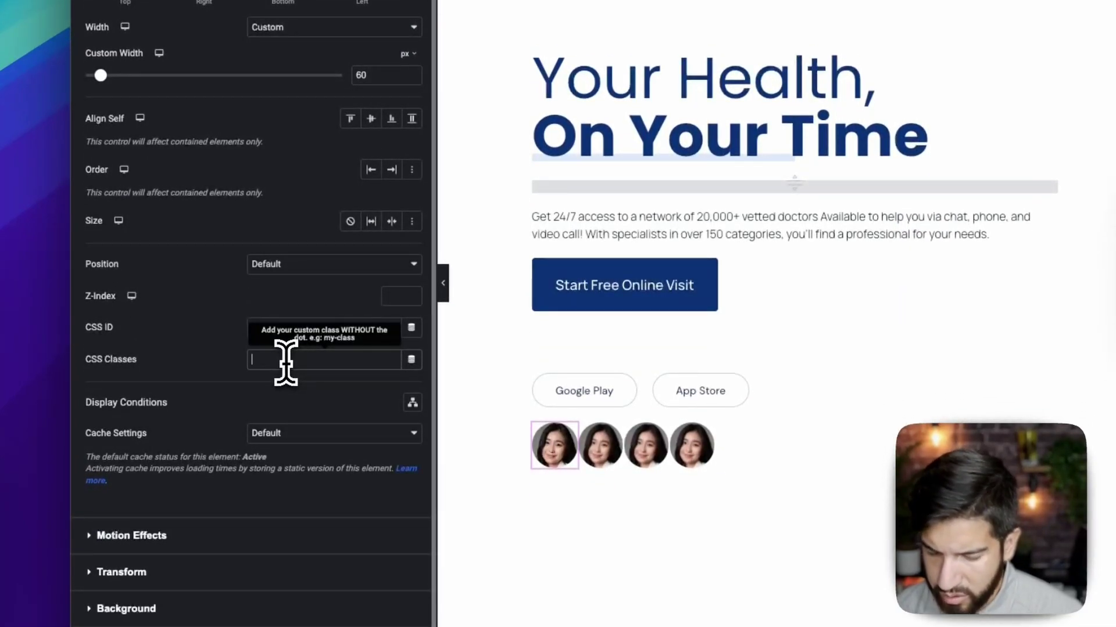
{"action": "type", "text": "review-avatar"}
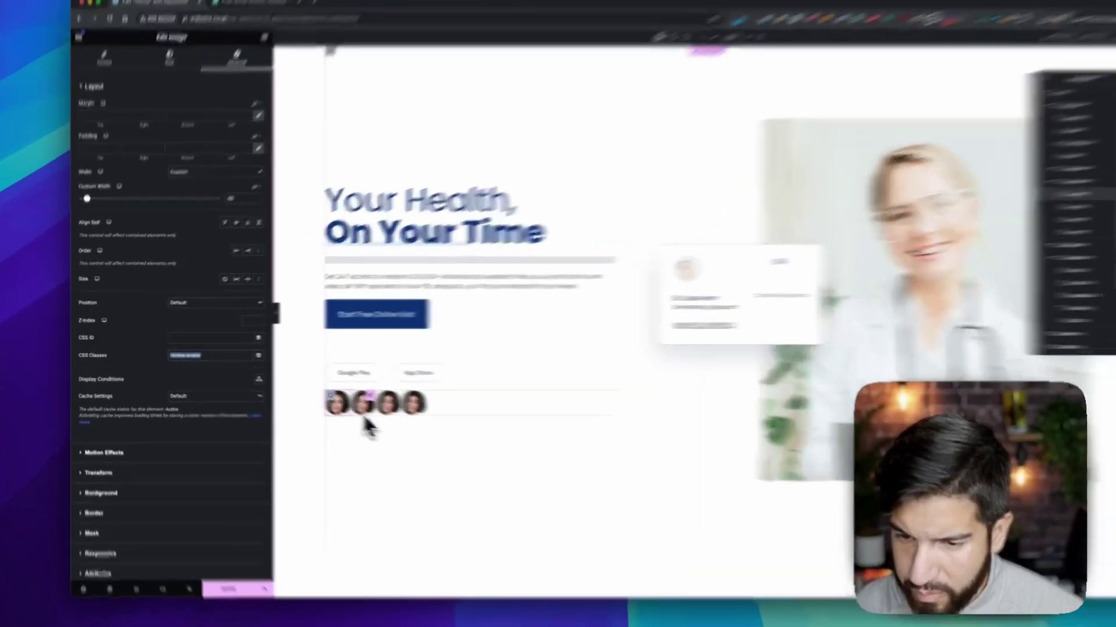
Assign the same CSS class review-avatar to the second, third and fourth portraits.
{"action": "left_click", "coordinate": [337, 400]}
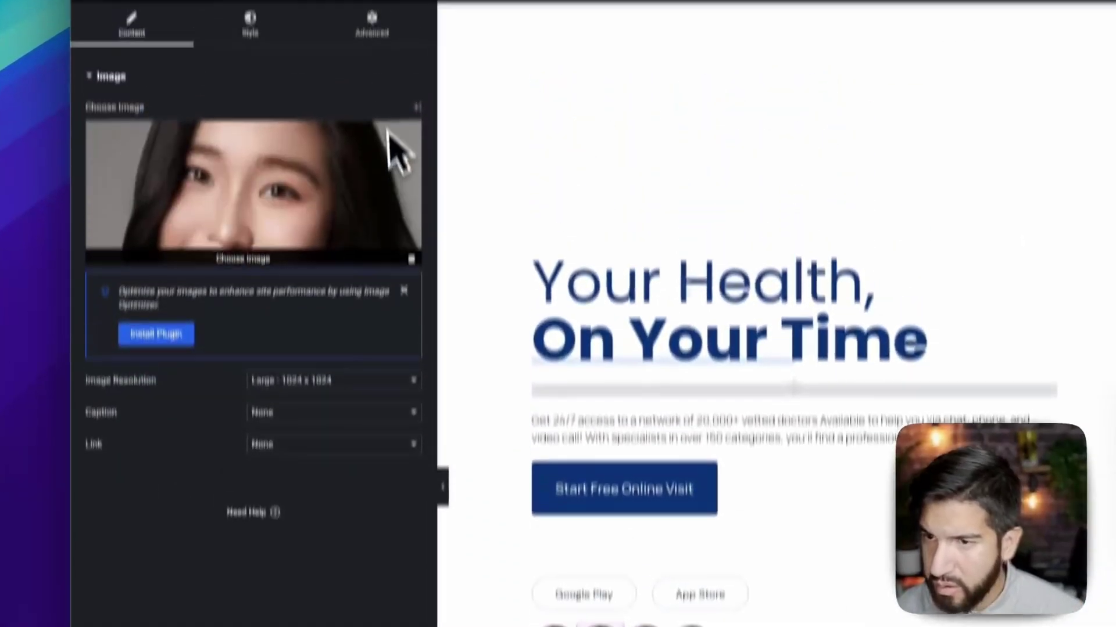
{"action": "left_click", "coordinate": [375, 104]}
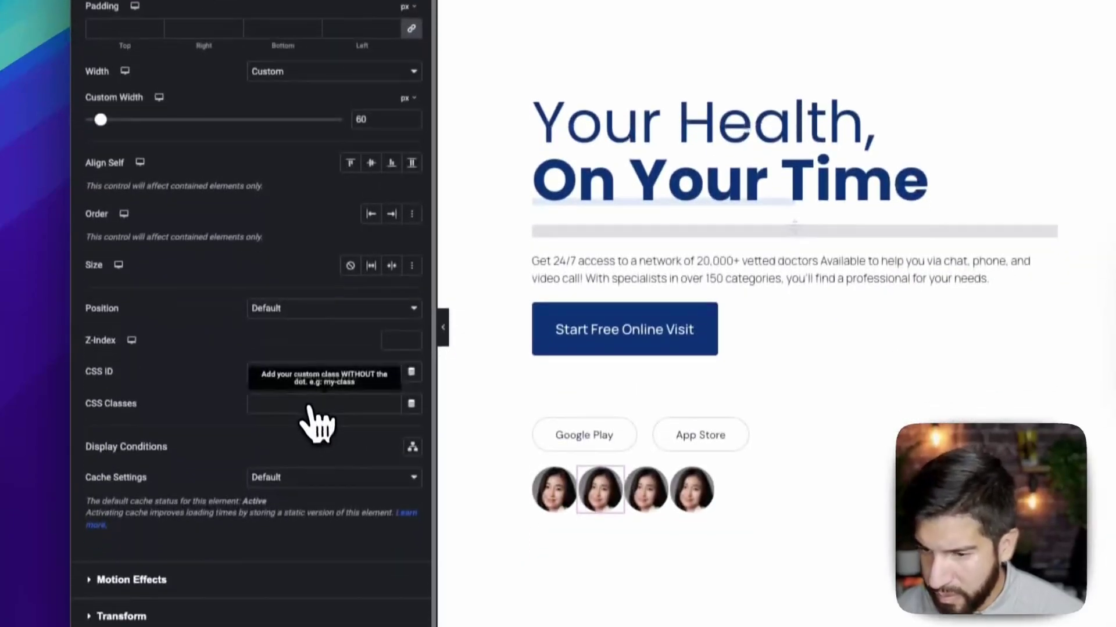
{"action": "left_click", "coordinate": [287, 388]}
{"action": "key", "text": "ctrl+v"}
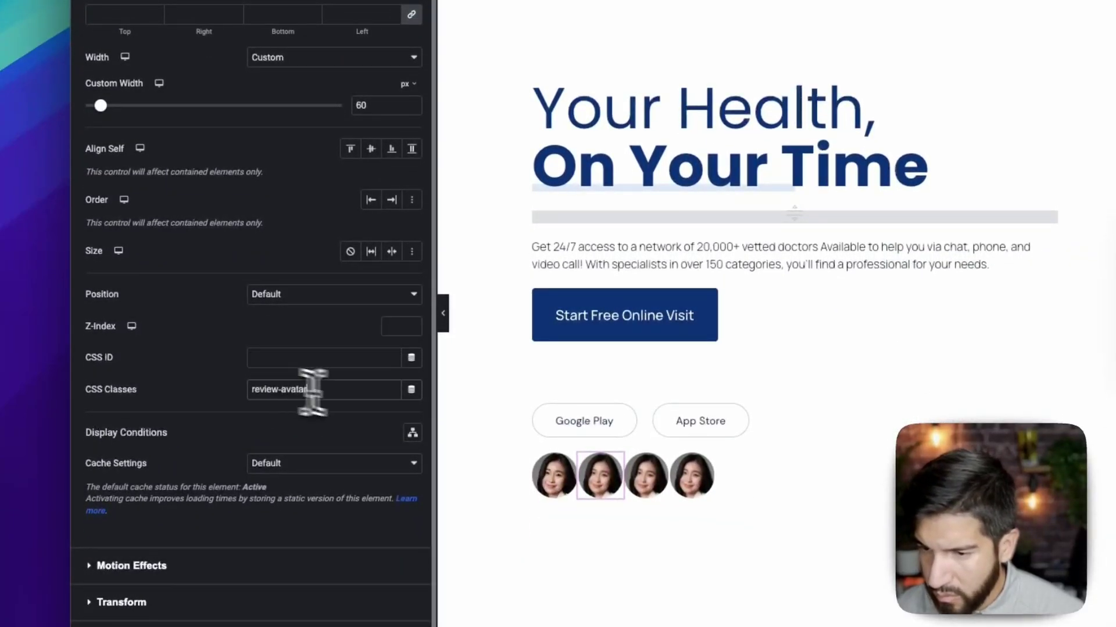
{"action": "left_click", "coordinate": [631, 479]}
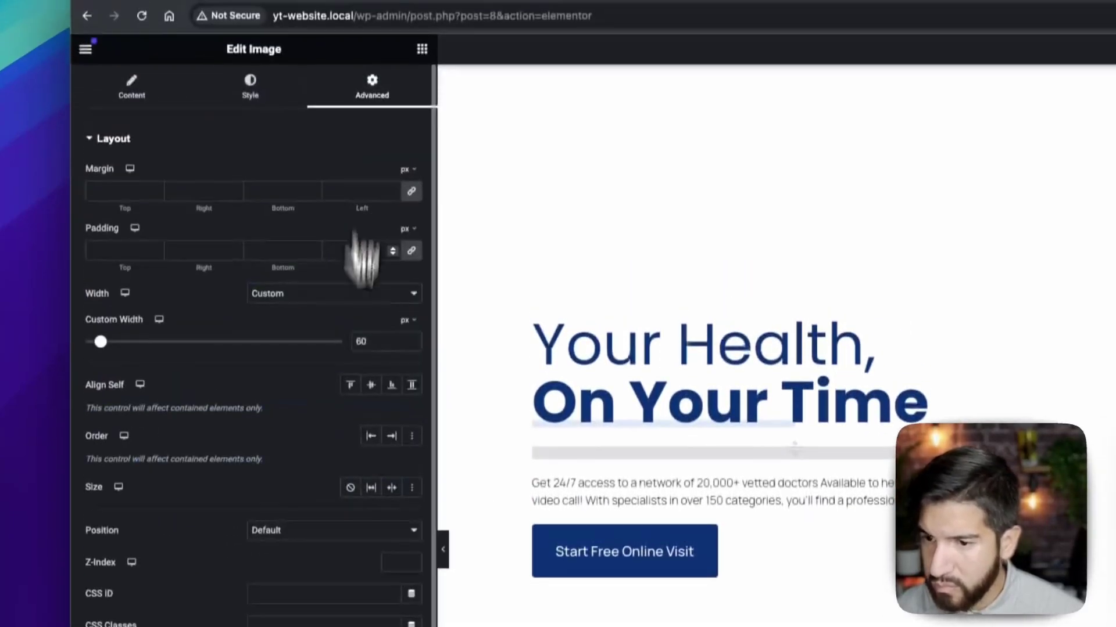
{"action": "left_click", "coordinate": [290, 459]}
{"action": "key", "text": "ctrl+v"}
{"action": "left_click", "coordinate": [692, 462]}
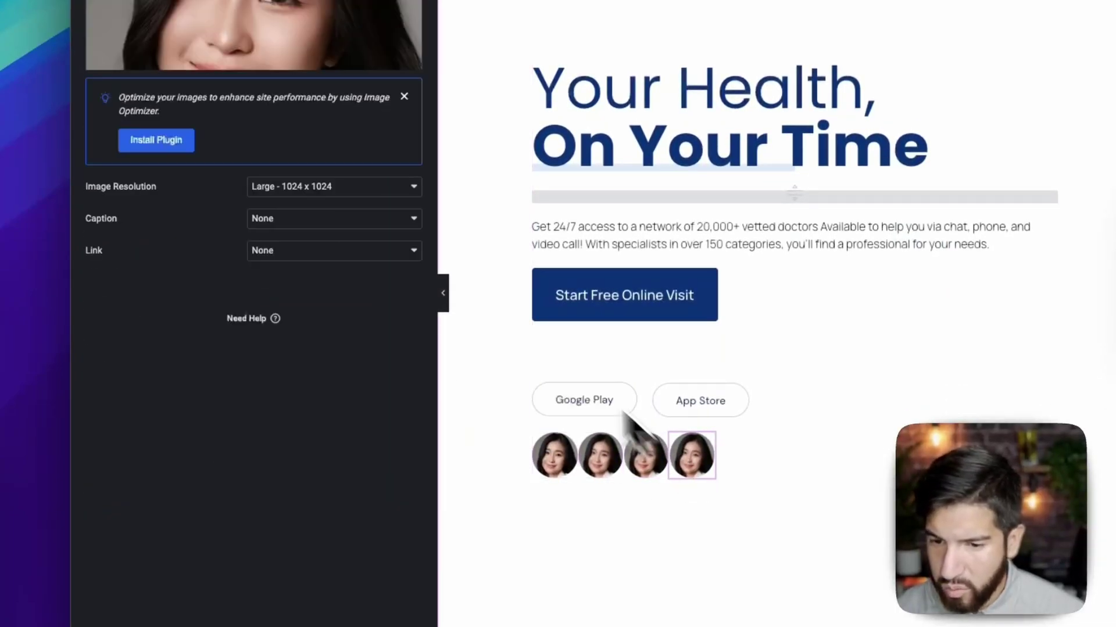
{"action": "left_click", "coordinate": [386, 76]}
{"action": "left_click", "coordinate": [281, 366]}
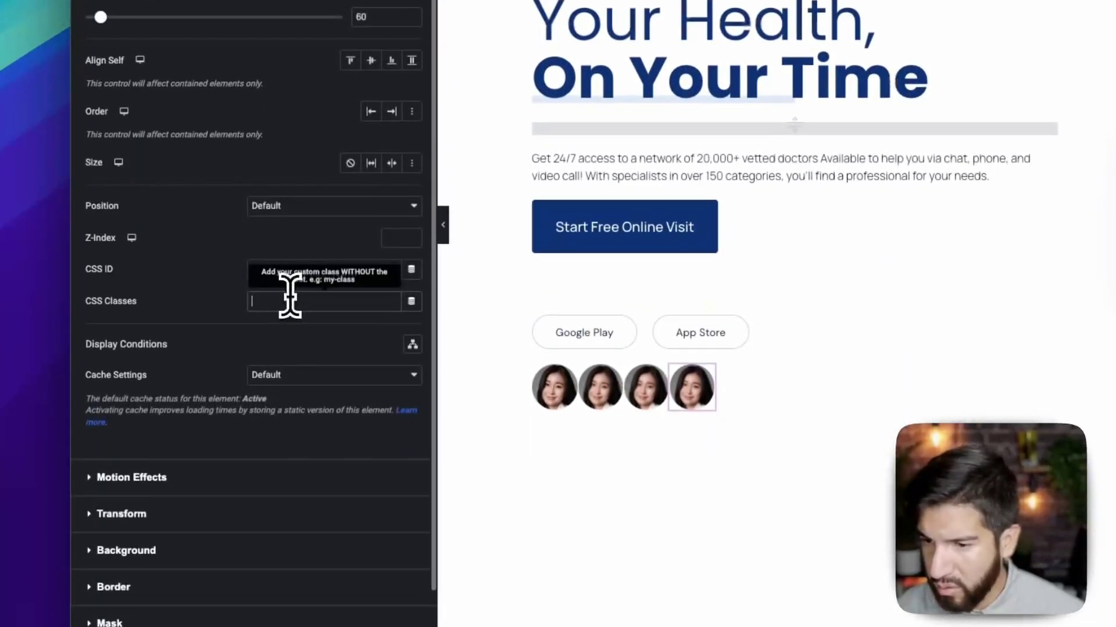
{"action": "key", "text": "ctrl+v"}
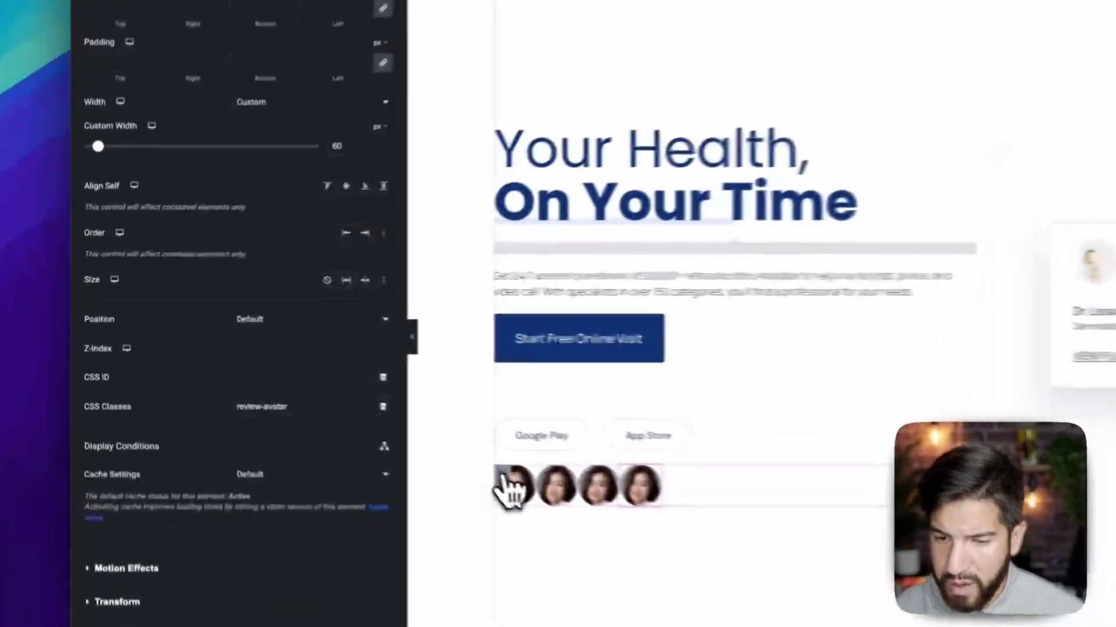
Open the custom CSS of the container holding the portraits and start a .review-avatar rule.
{"action": "left_click", "coordinate": [306, 393]}
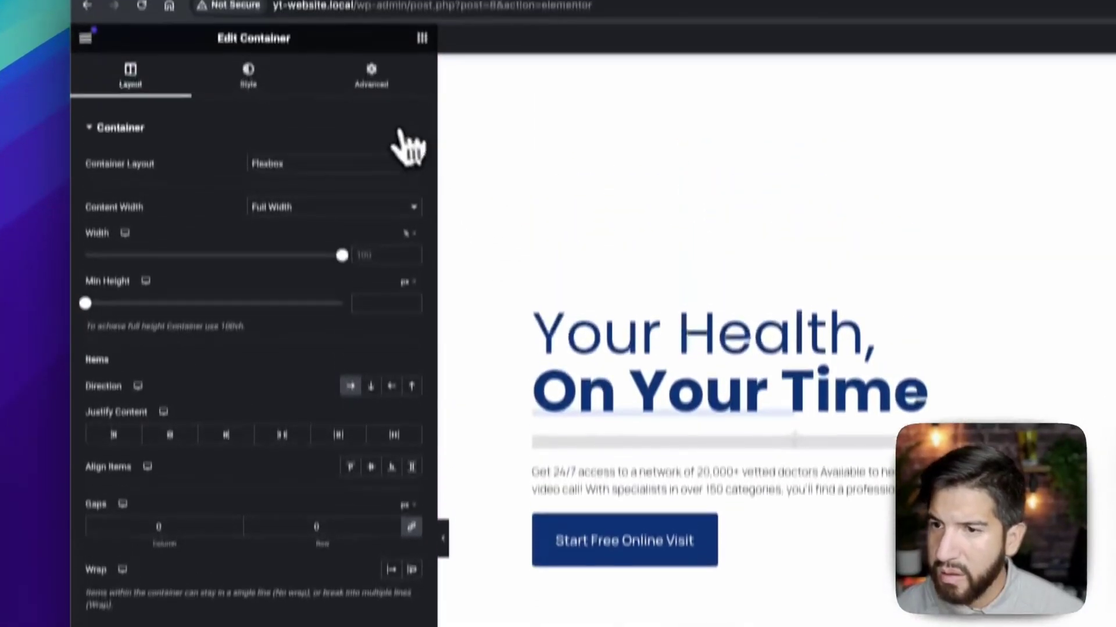
{"action": "left_click", "coordinate": [380, 129]}
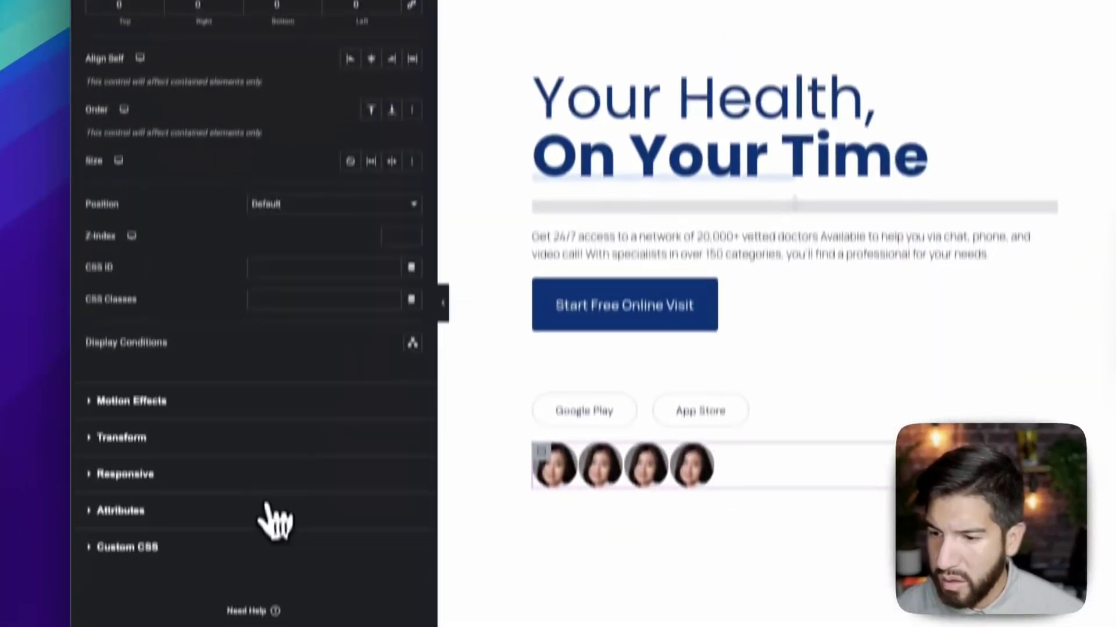
{"action": "left_click", "coordinate": [267, 538]}
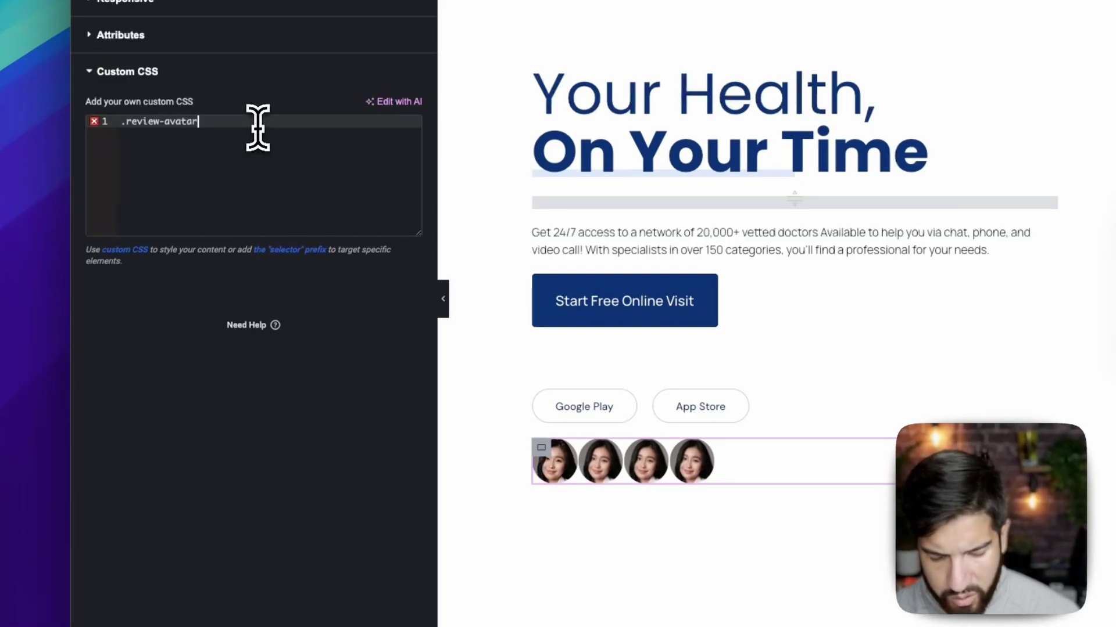
{"action": "key", "text": "Return"}
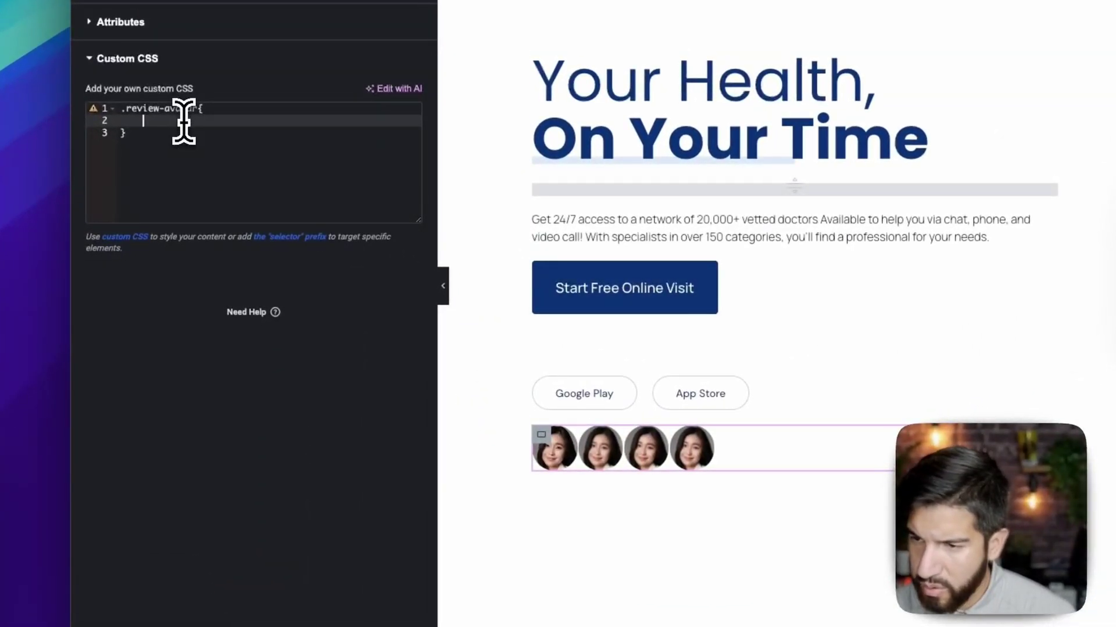
Add a margin-left of -13px inside the .review-avatar rule.
{"action": "type", "text": "ma"}
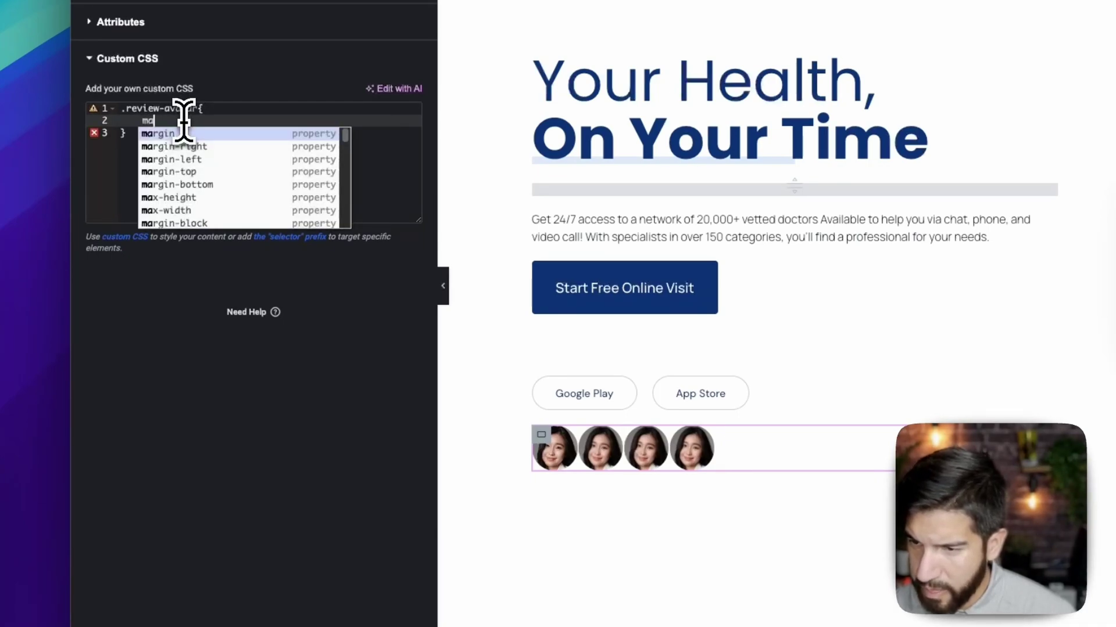
{"action": "key", "text": "Down"}
{"action": "key", "text": "Down"}
{"action": "key", "text": "Return"}
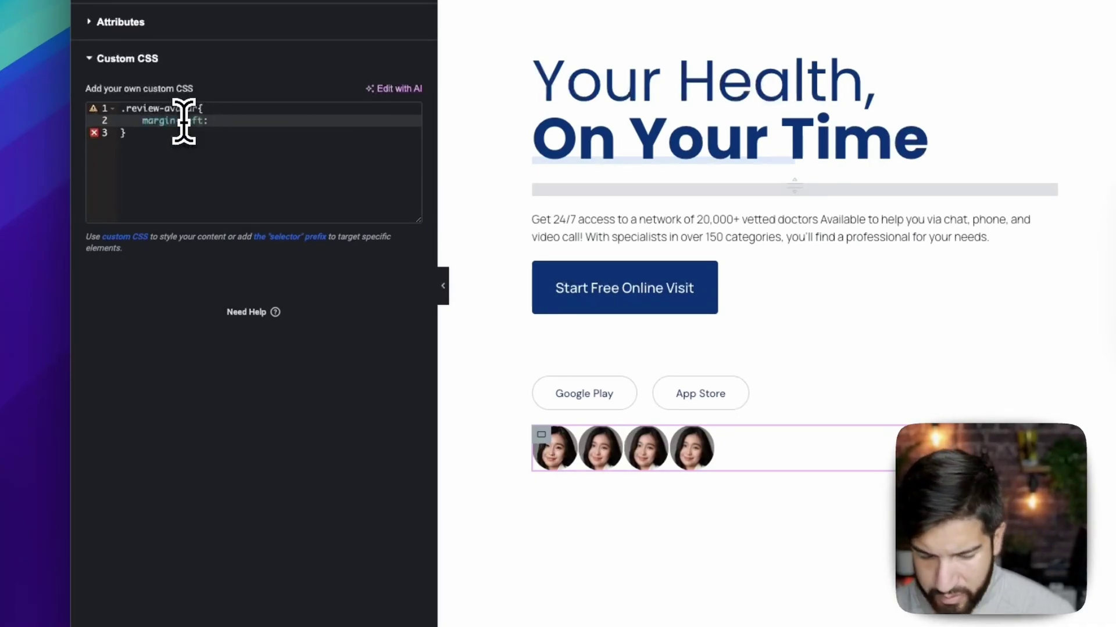
{"action": "type", "text": "-"}
{"action": "type", "text": "10px"}
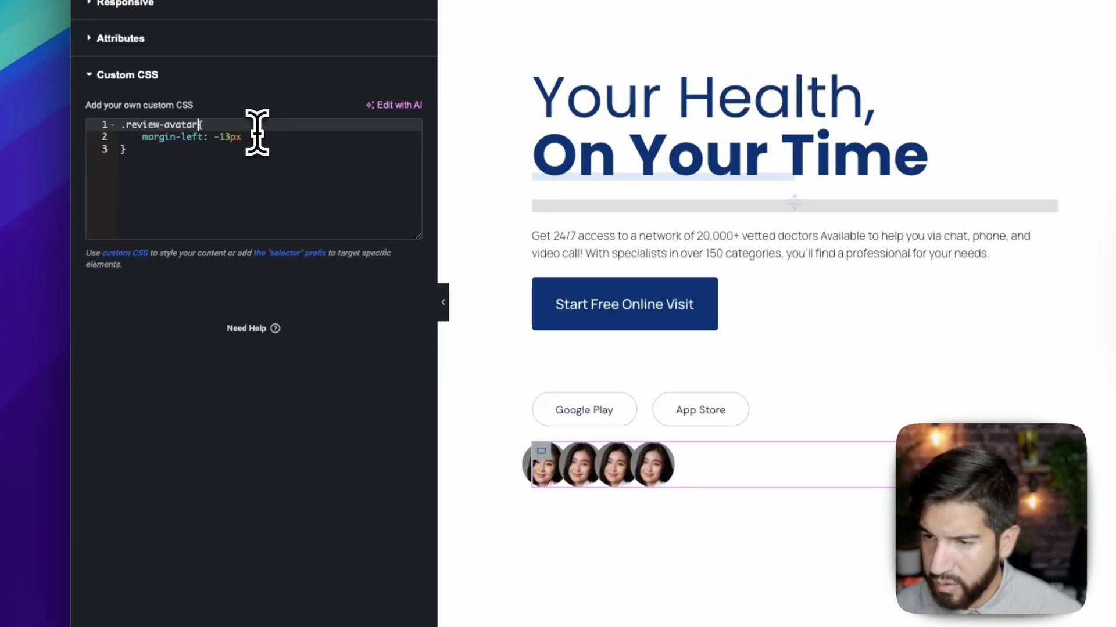
Extend the rule's selector to .review-avatar:not(:first-child).
{"action": "type", "text": ":"}
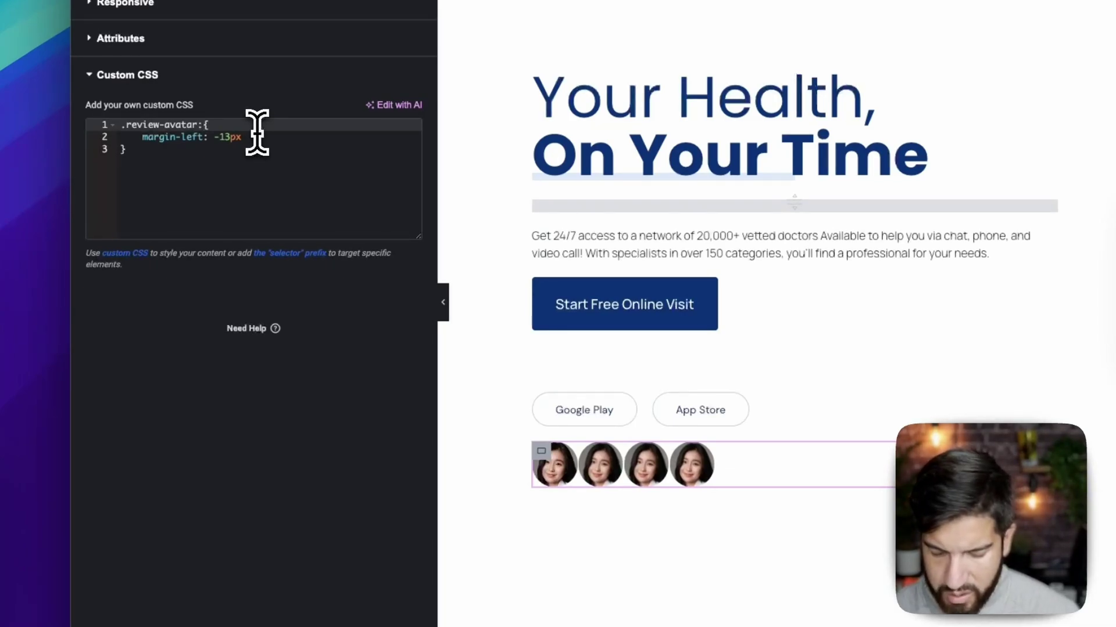
{"action": "type", "text": "not(:"}
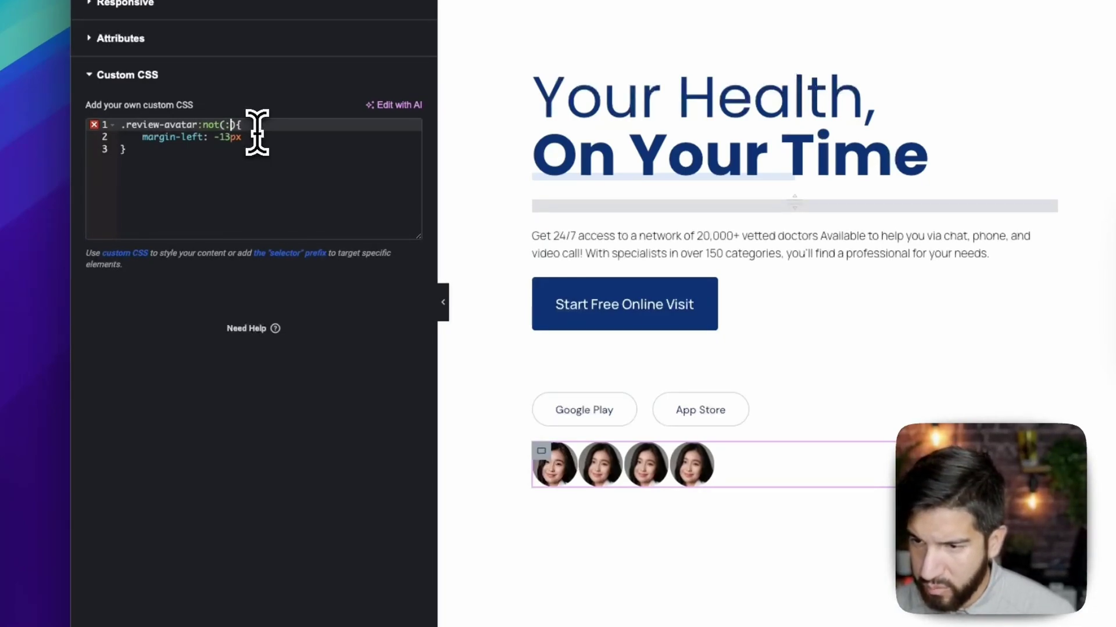
{"action": "type", "text": "fi"}
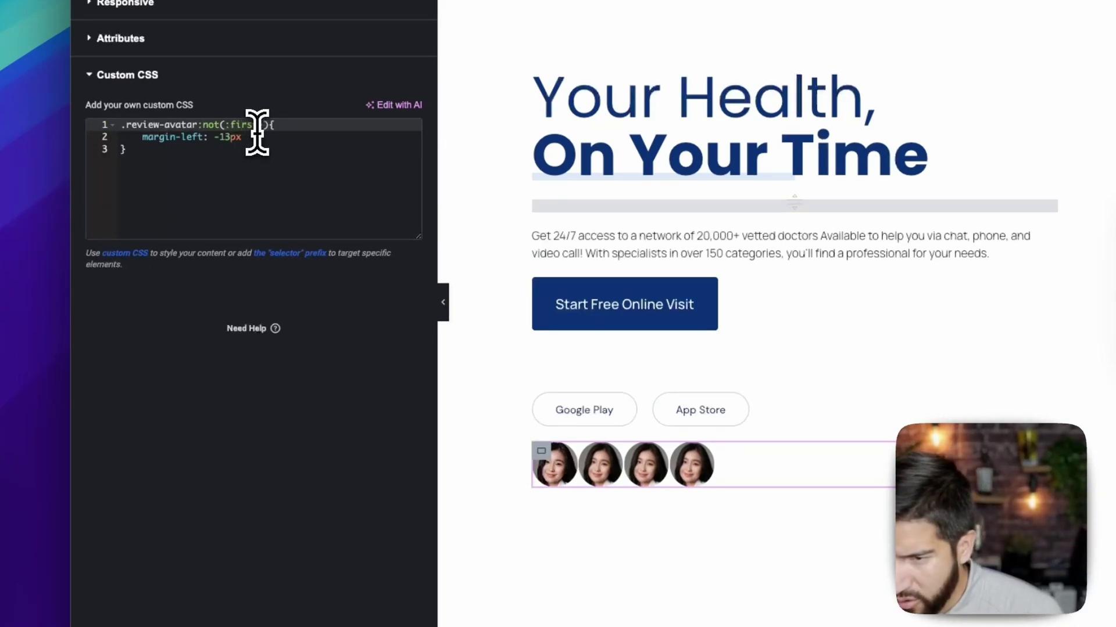
{"action": "type", "text": "rst-child"}
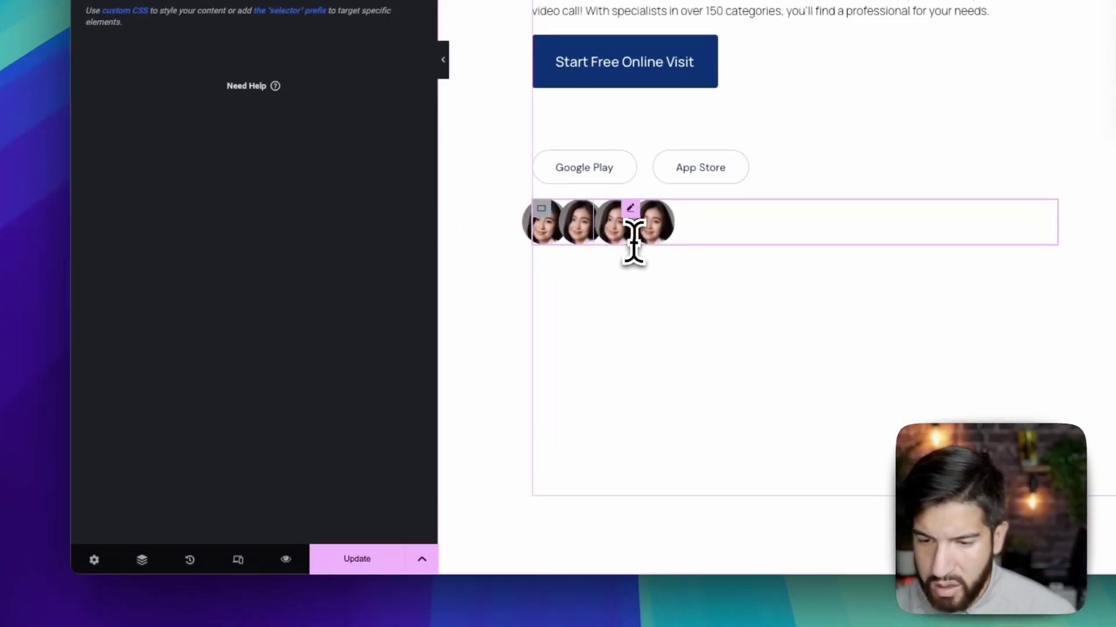
Update the page, check the overlapping portraits in the page preview and return to the editor.
{"action": "left_click", "coordinate": [359, 560]}
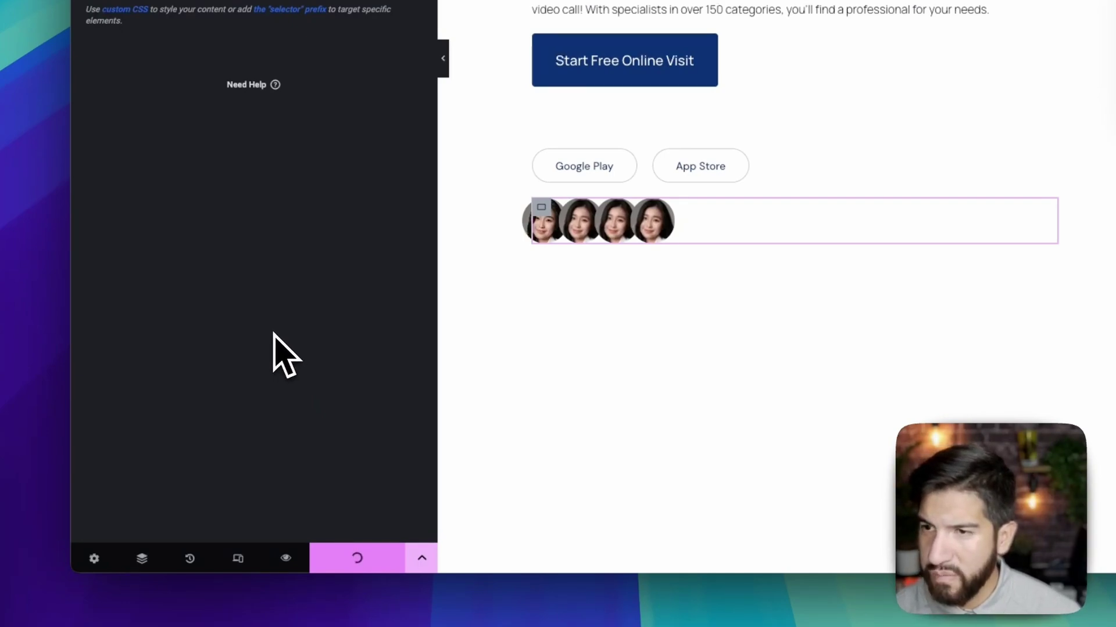
{"action": "left_click", "coordinate": [302, 568]}
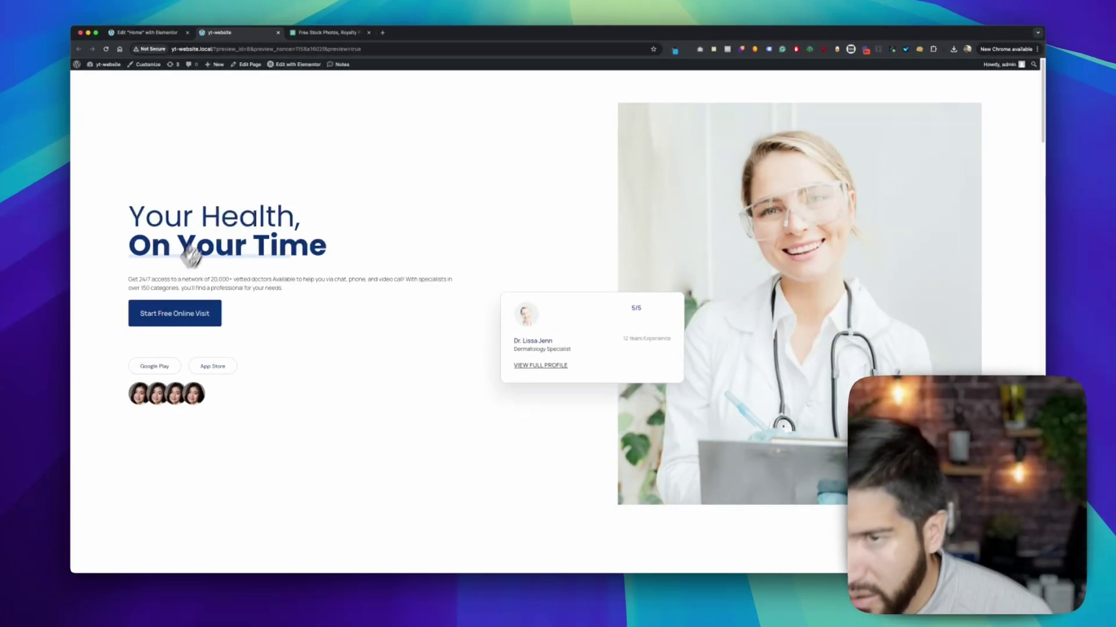
{"action": "left_click", "coordinate": [168, 33]}
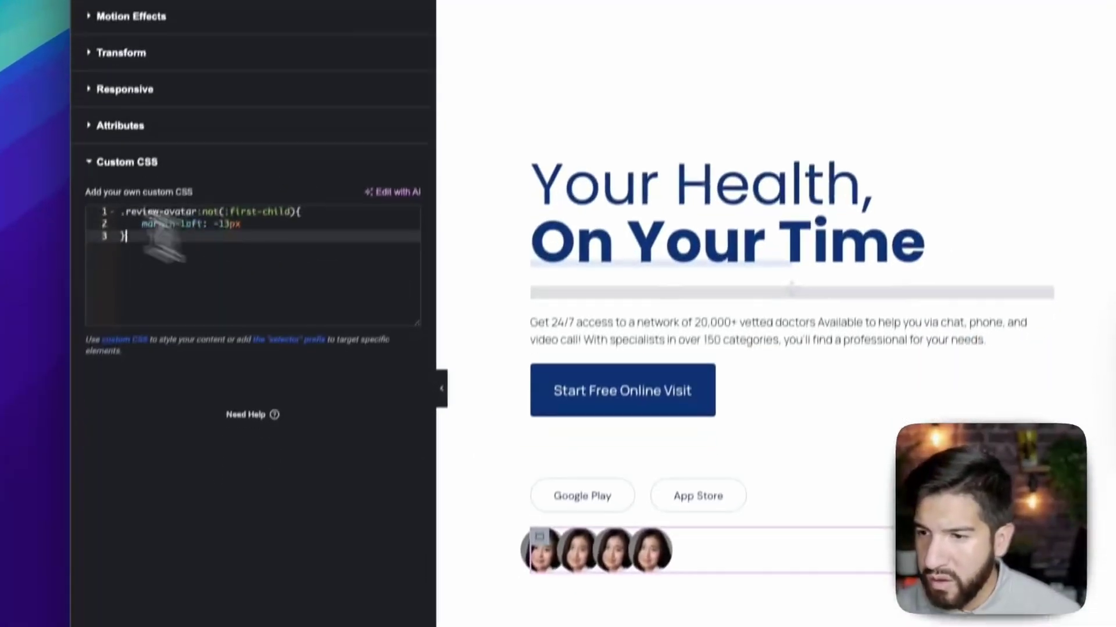
Comment out the whole custom CSS rule and update the page.
{"action": "key", "text": "super+a"}
{"action": "key", "text": "super+slash"}
{"action": "left_click", "coordinate": [355, 567]}
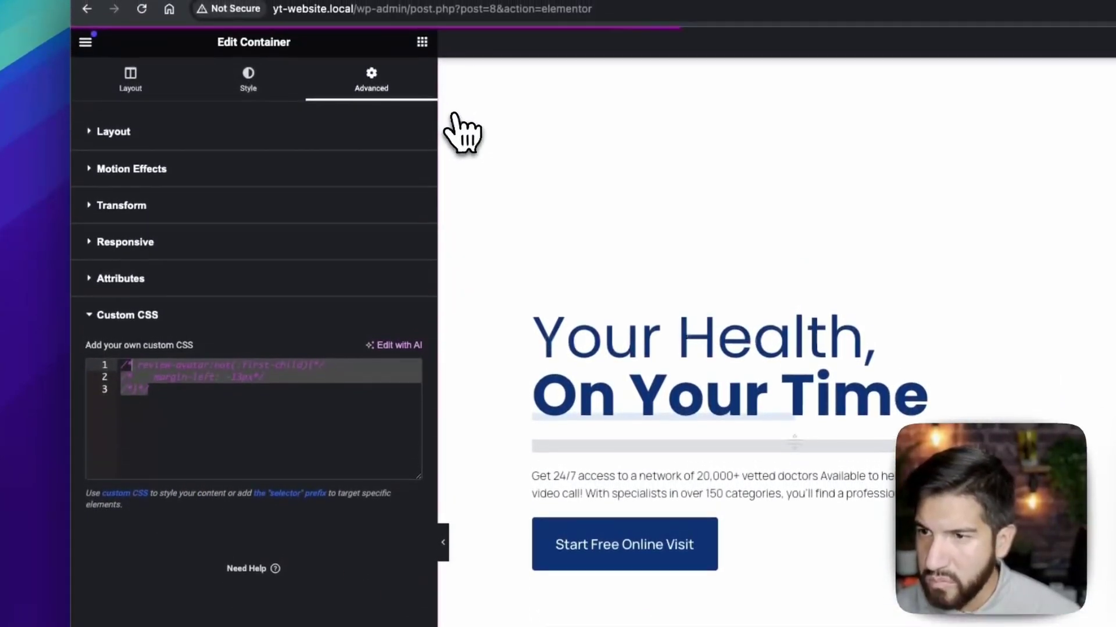
Uncomment all three lines of the container's custom CSS rule.
{"action": "left_click", "coordinate": [261, 396]}
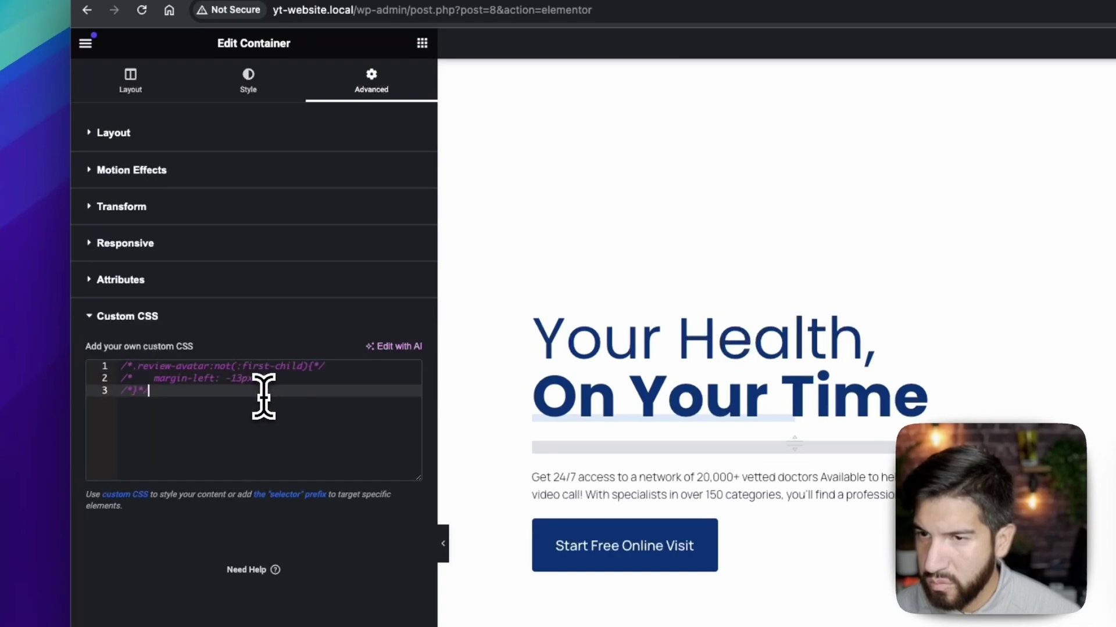
{"action": "left_click_drag", "start_coordinate": [254, 401], "coordinate": [9, 334]}
{"action": "key", "text": "super+slash"}
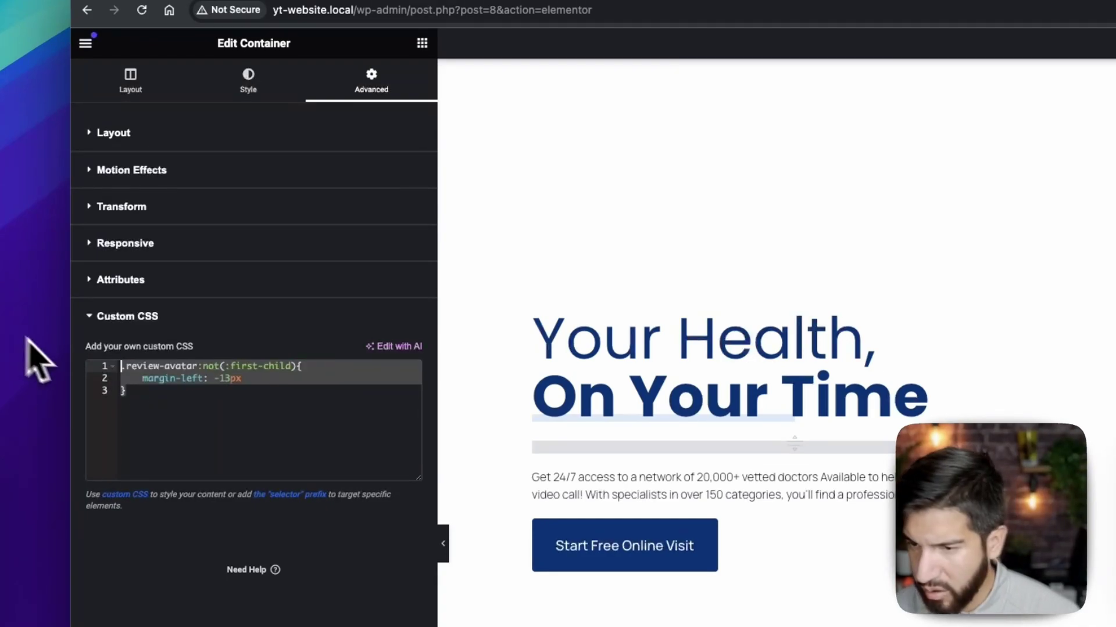
Try the rule on .review-avatar without :not(:first-child), updating the page and checking it in the yt-website preview.
{"action": "left_click", "coordinate": [267, 404]}
{"action": "left_click", "coordinate": [258, 366]}
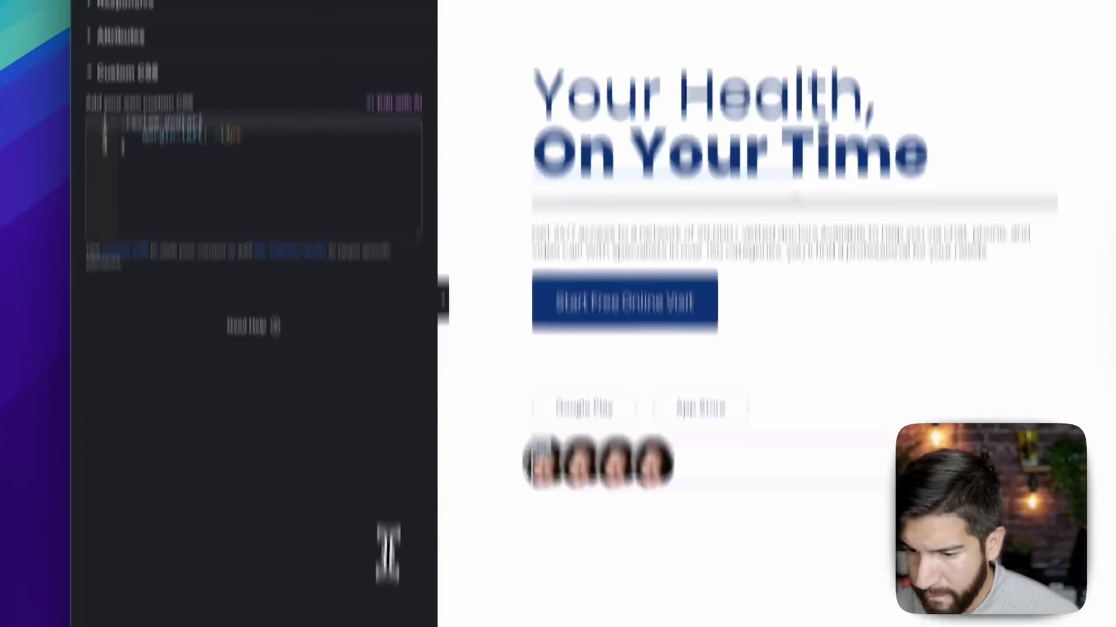
{"action": "left_click", "coordinate": [364, 588]}
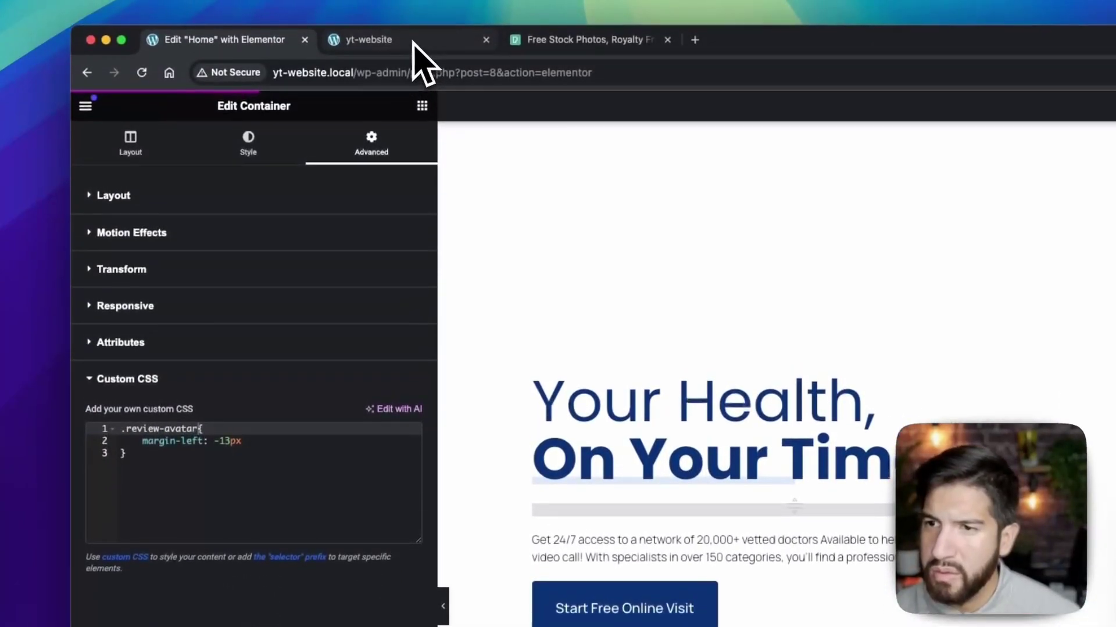
{"action": "left_click", "coordinate": [413, 43]}
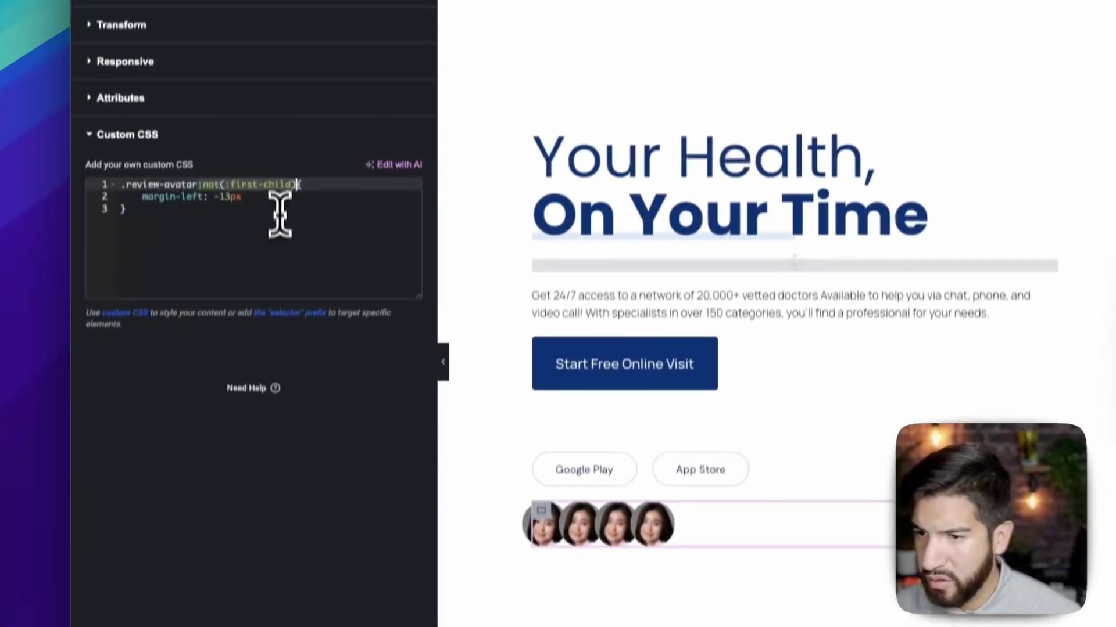
End the margin-left: -13px declaration with a semicolon in the container's custom CSS.
{"action": "key", "text": "super+a"}
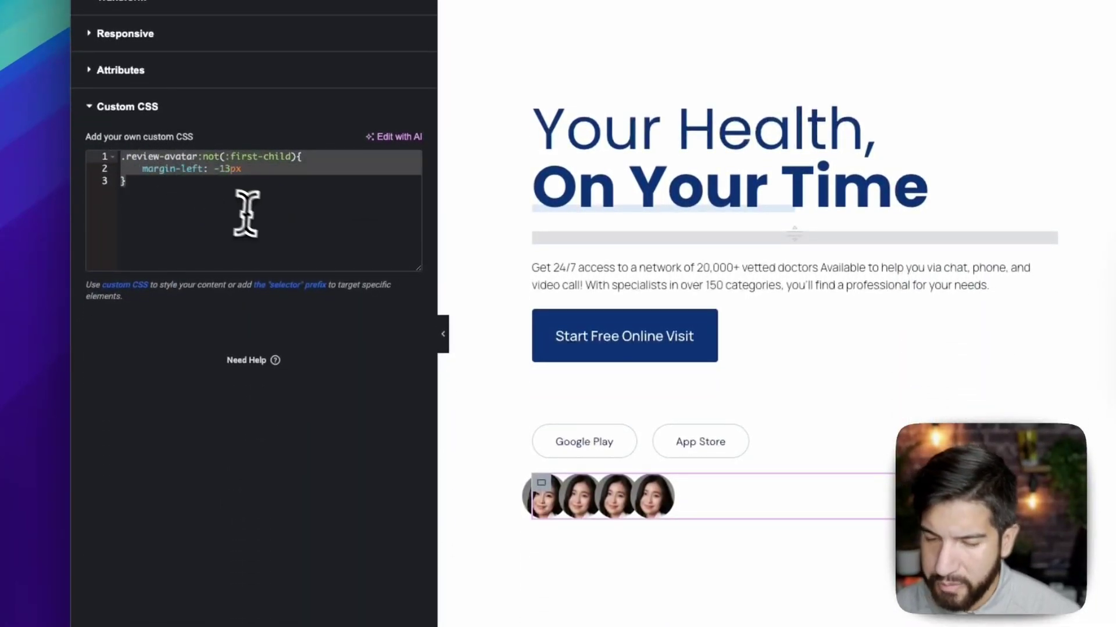
{"action": "left_click", "coordinate": [273, 220]}
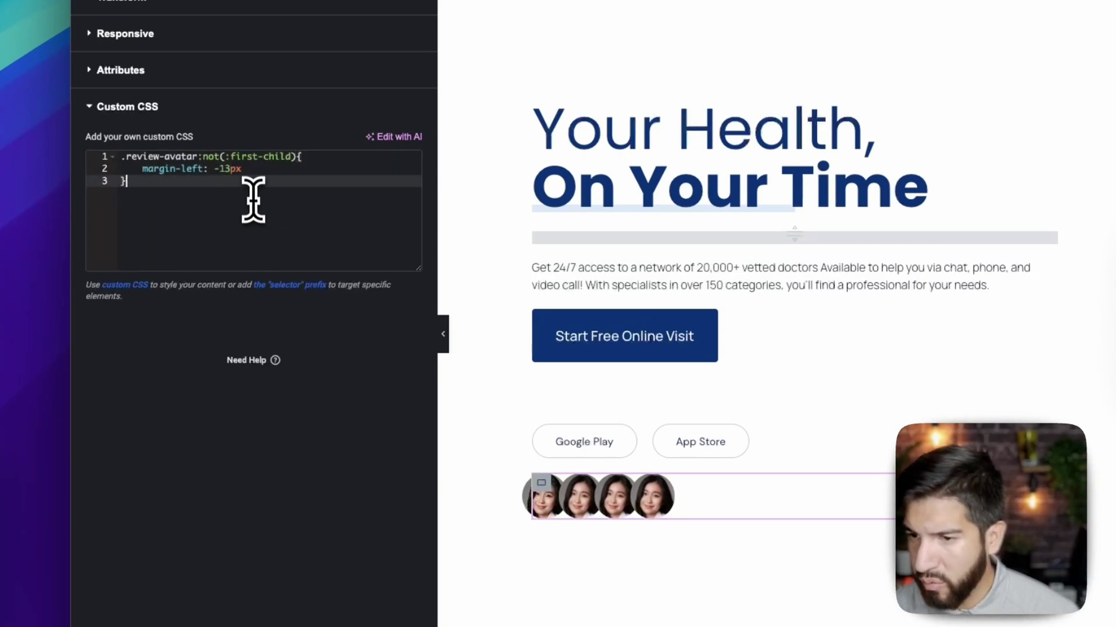
{"action": "left_click", "coordinate": [259, 170]}
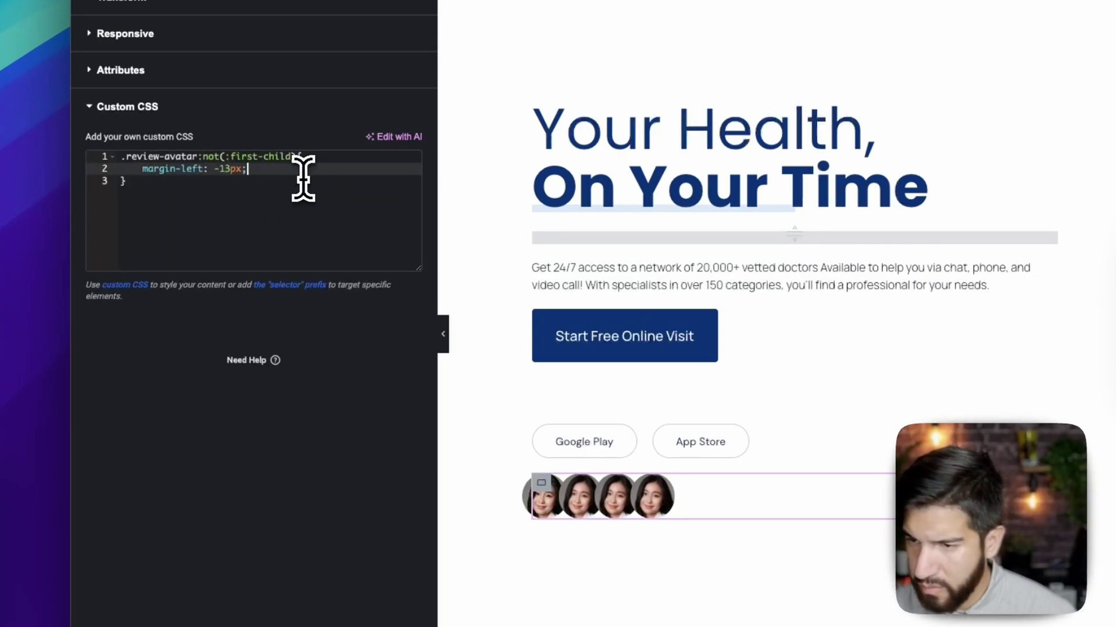
{"action": "left_click", "coordinate": [273, 186]}
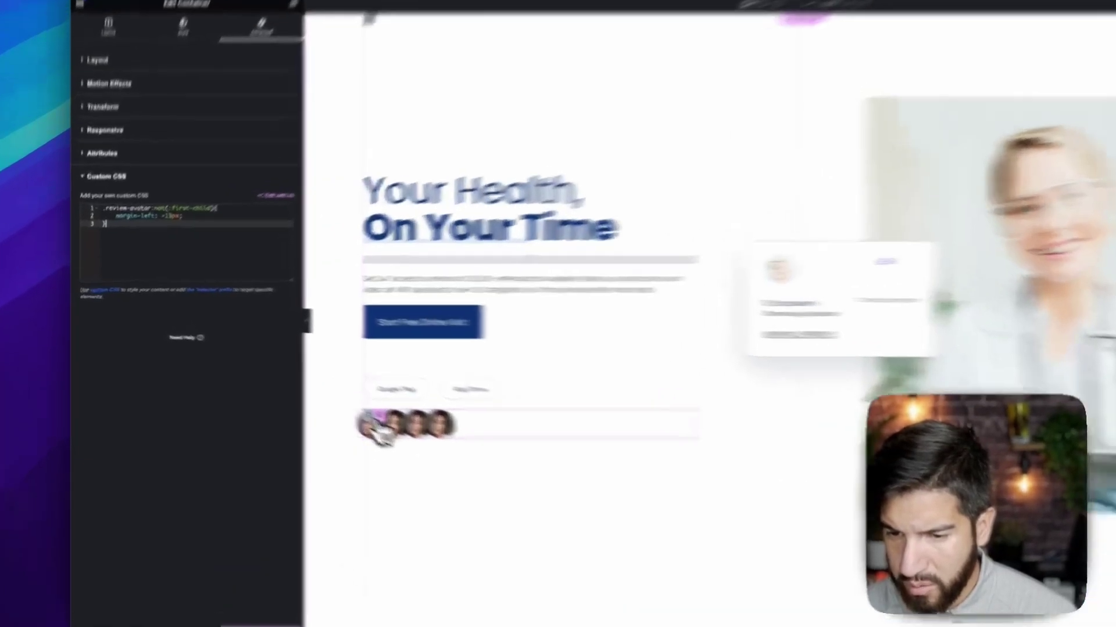
Give the first portrait a solid white border with a width of 2 px on all sides.
{"action": "left_click", "coordinate": [309, 398]}
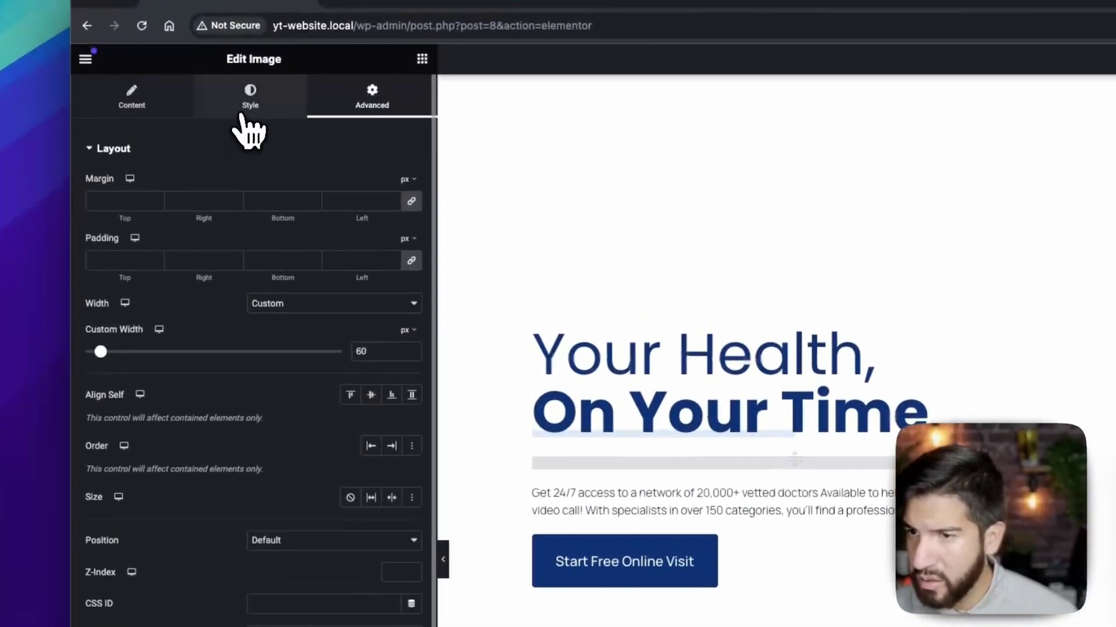
{"action": "left_click", "coordinate": [250, 78]}
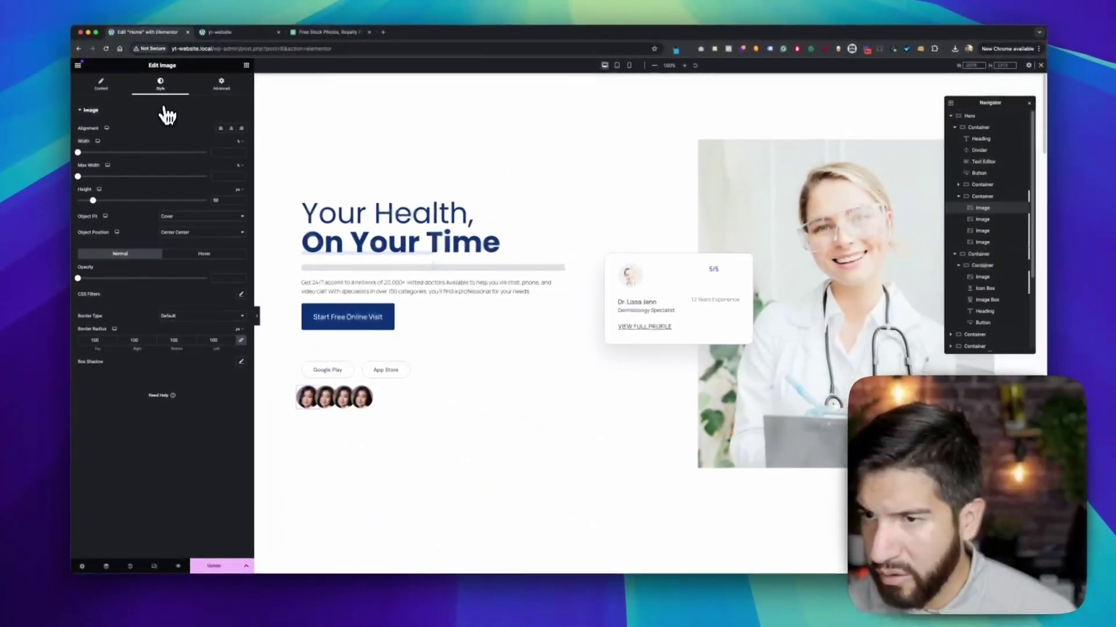
{"action": "left_click", "coordinate": [198, 315]}
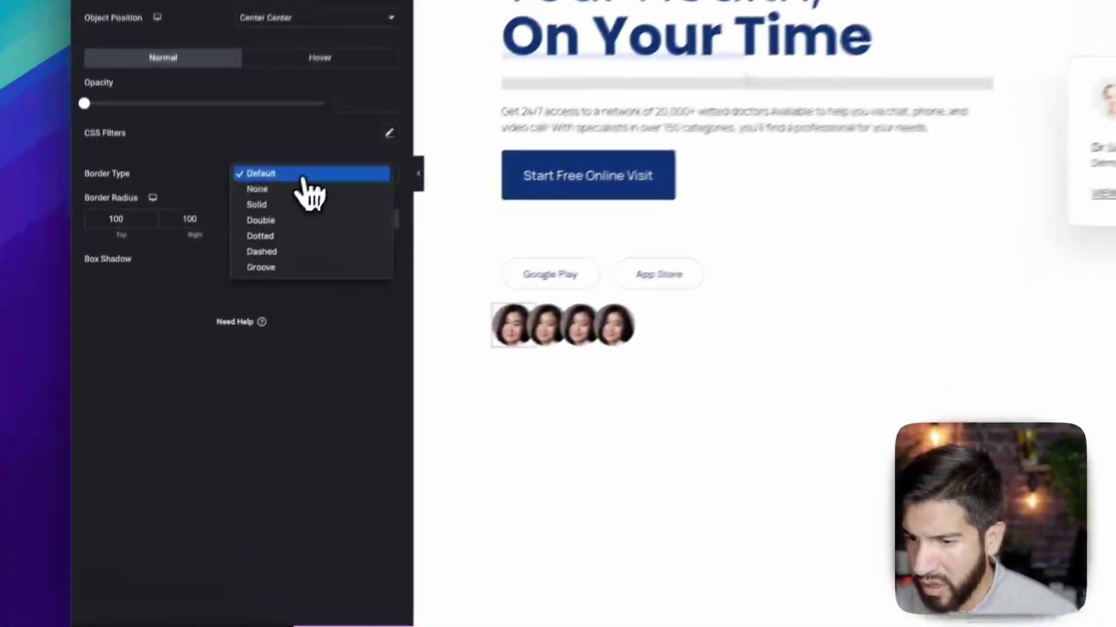
{"action": "key", "text": "Escape"}
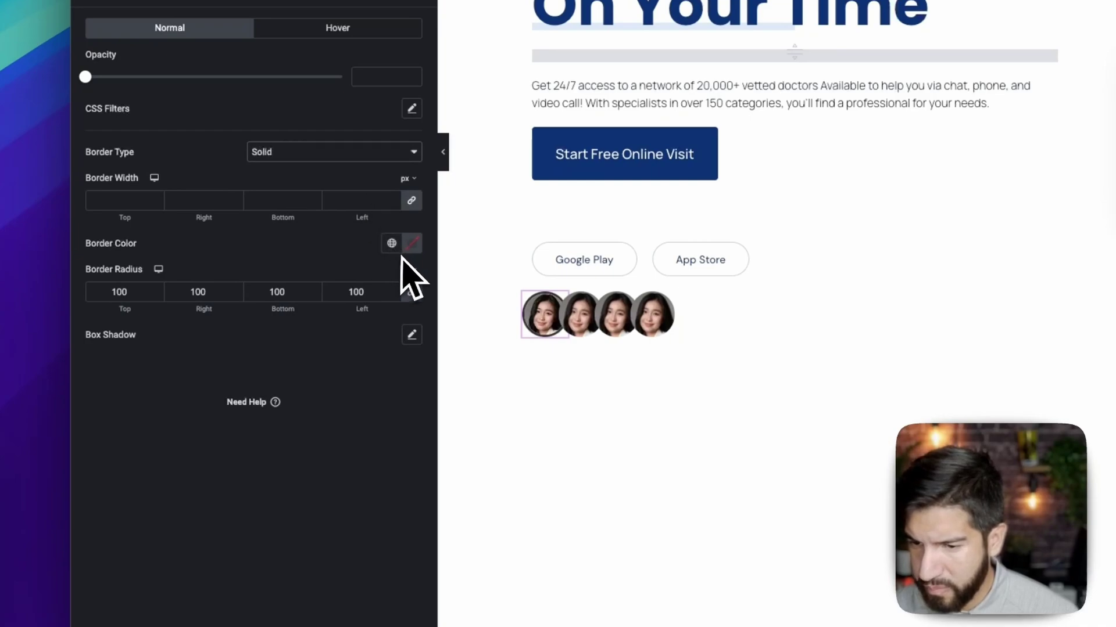
{"action": "left_click", "coordinate": [412, 243]}
{"action": "left_click", "coordinate": [324, 301]}
{"action": "left_click", "coordinate": [276, 262]}
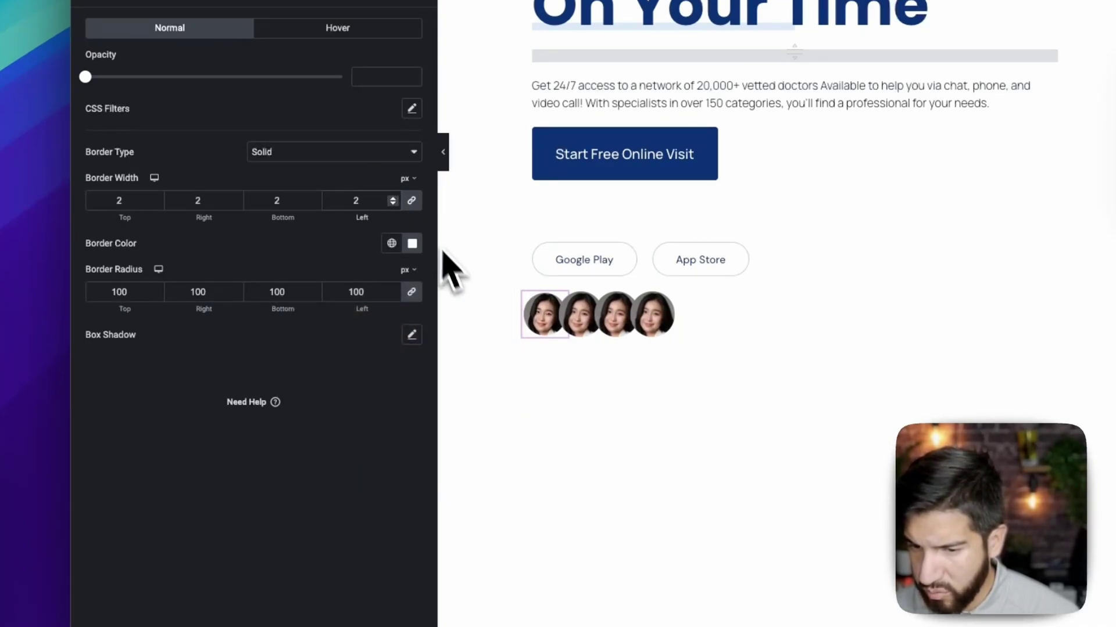
Copy the first portrait and paste its style onto the second portrait.
{"action": "right_click", "coordinate": [549, 344]}
{"action": "left_click", "coordinate": [582, 396]}
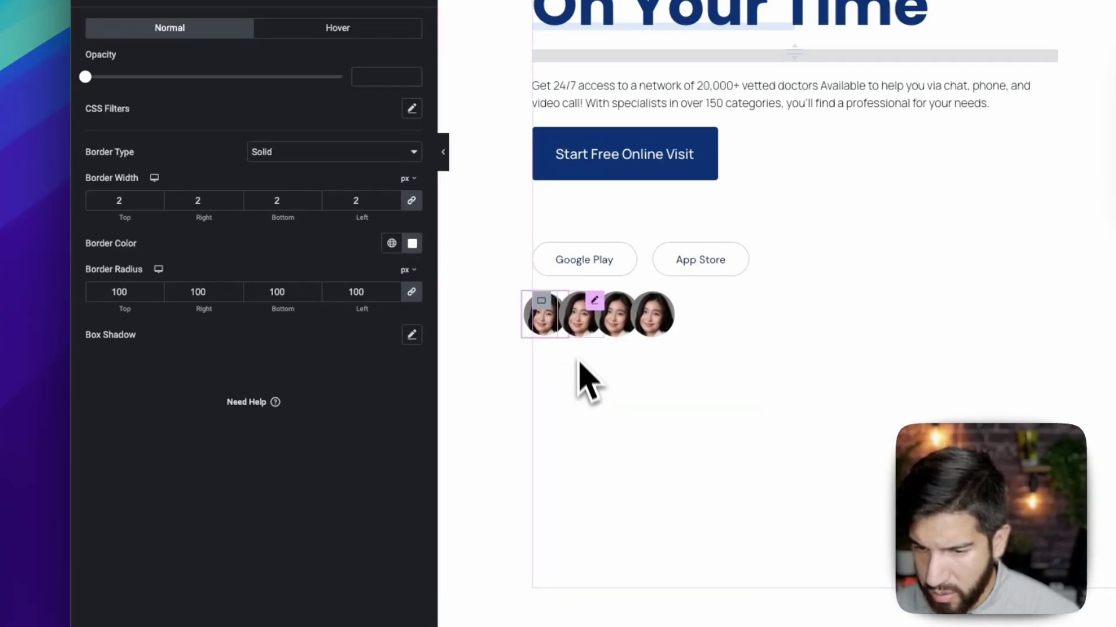
{"action": "right_click", "coordinate": [549, 326]}
{"action": "left_click", "coordinate": [627, 416]}
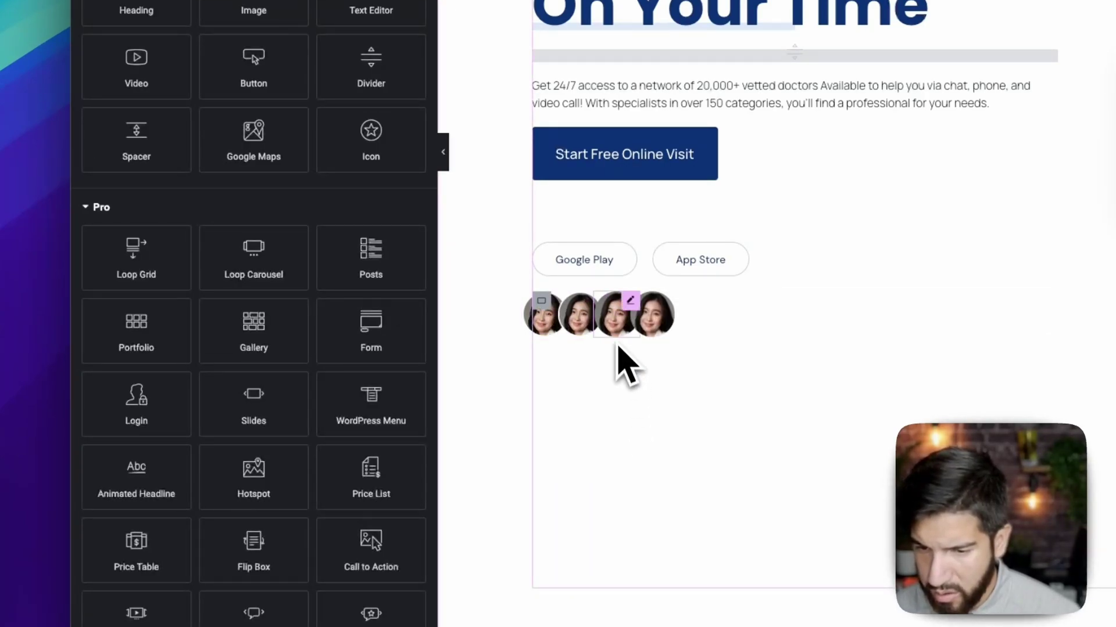
{"action": "right_click", "coordinate": [617, 330]}
{"action": "left_click", "coordinate": [640, 415]}
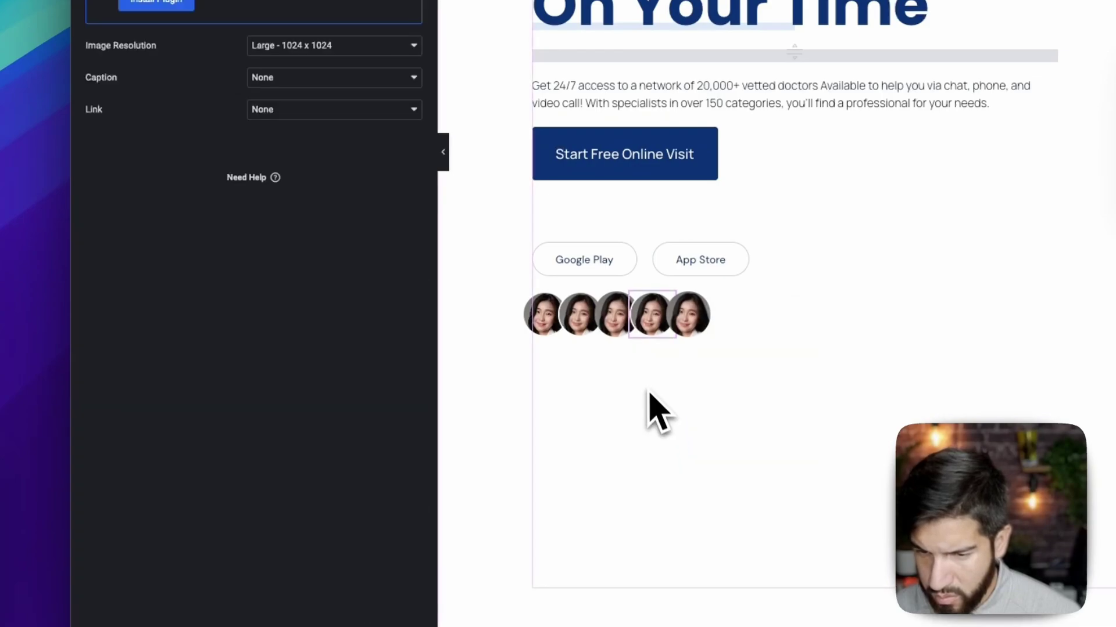
{"action": "key", "text": "Delete"}
Paste the copied portrait style onto the third and fourth portraits.
{"action": "right_click", "coordinate": [617, 328]}
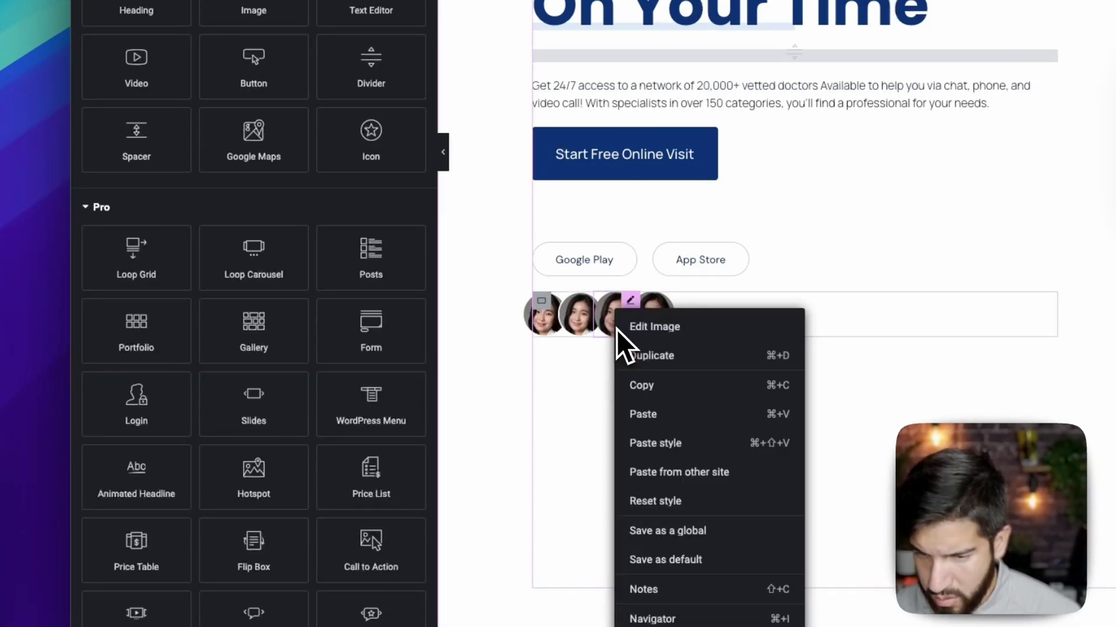
{"action": "left_click", "coordinate": [667, 445]}
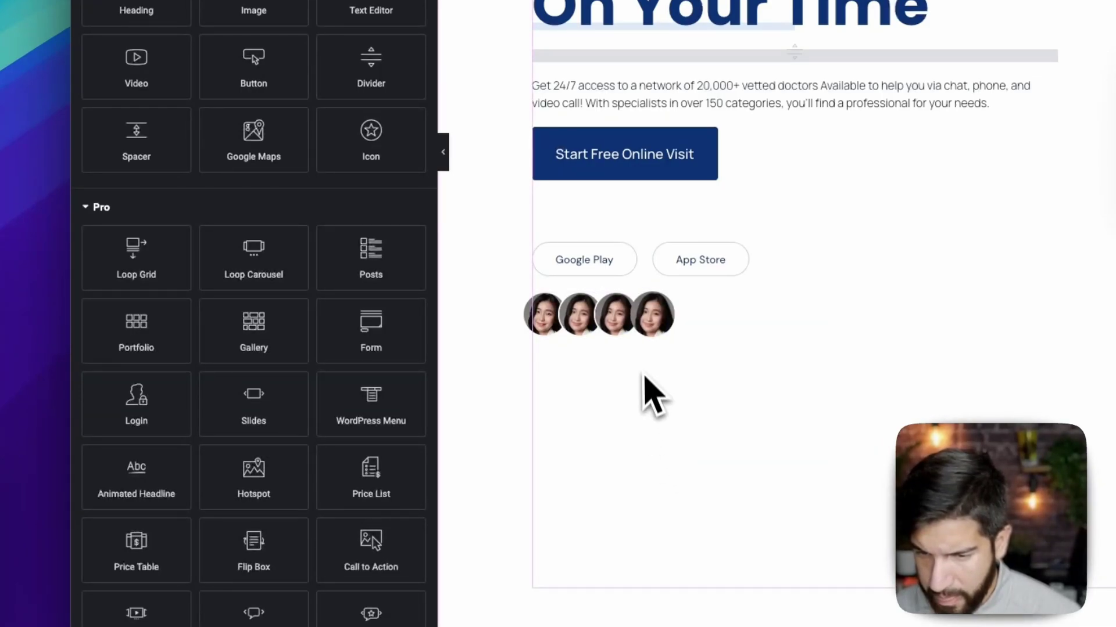
{"action": "right_click", "coordinate": [657, 336]}
{"action": "left_click", "coordinate": [721, 445]}
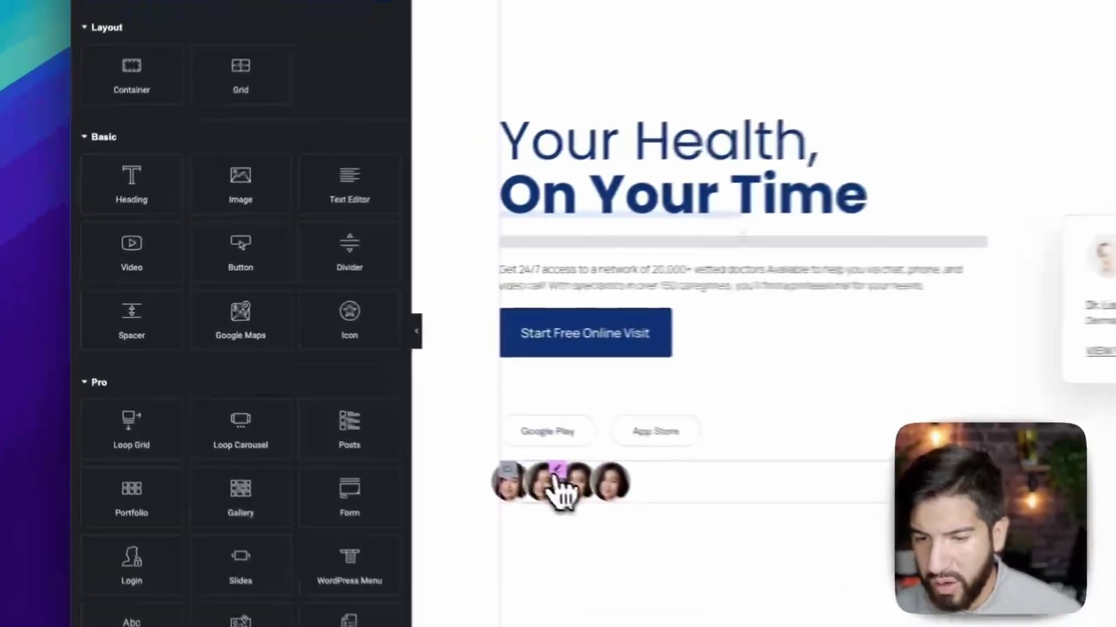
Set the second portrait's border width to 3 px on all sides and copy the portrait.
{"action": "left_click", "coordinate": [563, 488]}
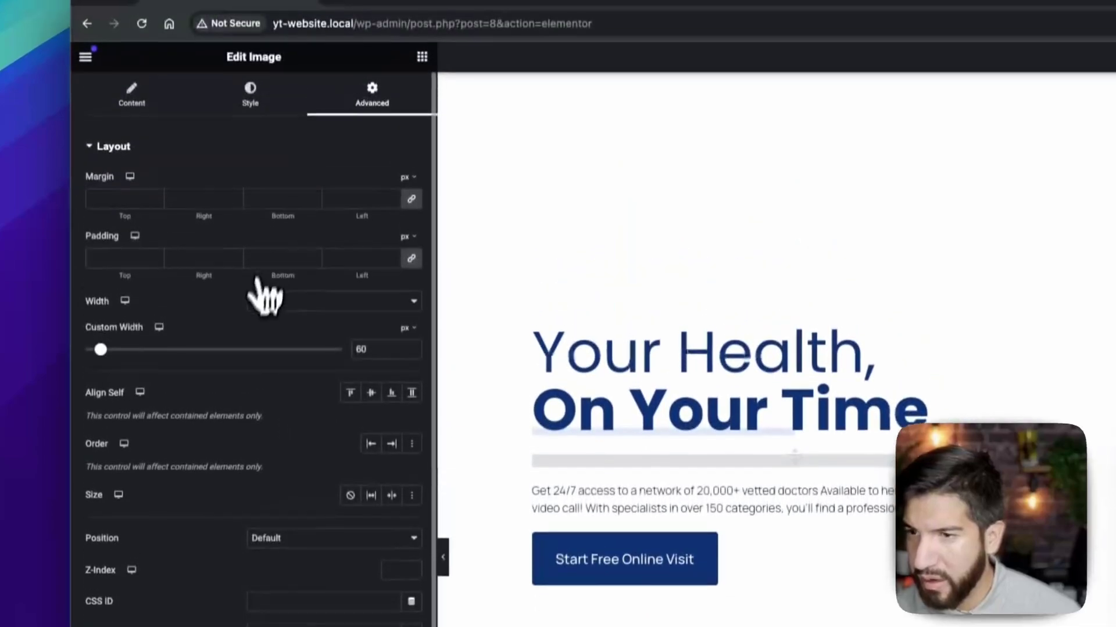
{"action": "left_click", "coordinate": [228, 118]}
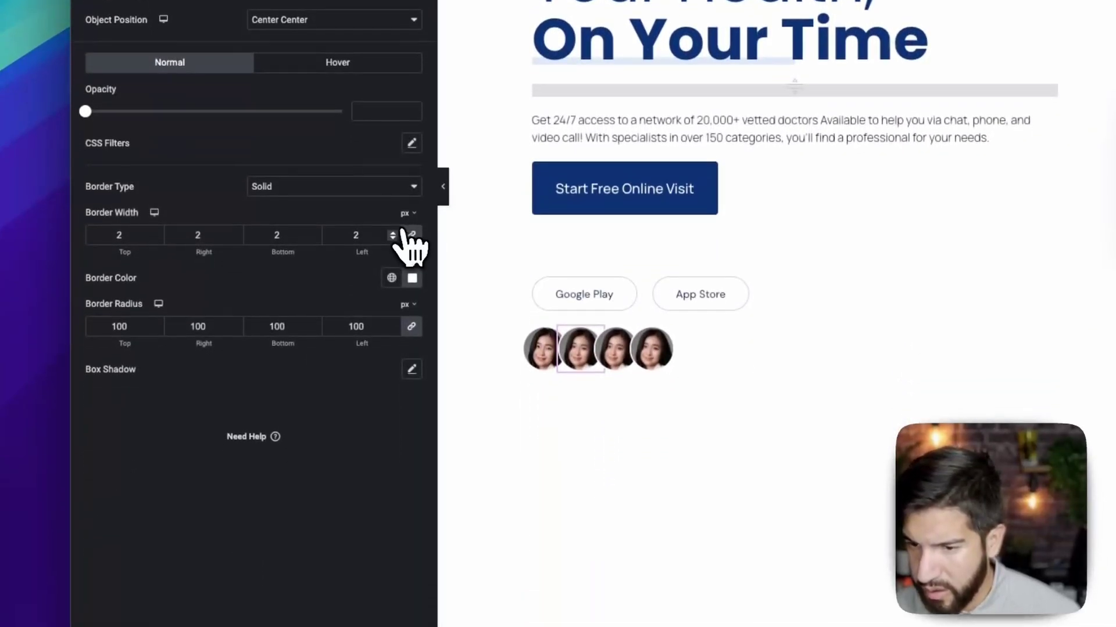
{"action": "left_click", "coordinate": [393, 227]}
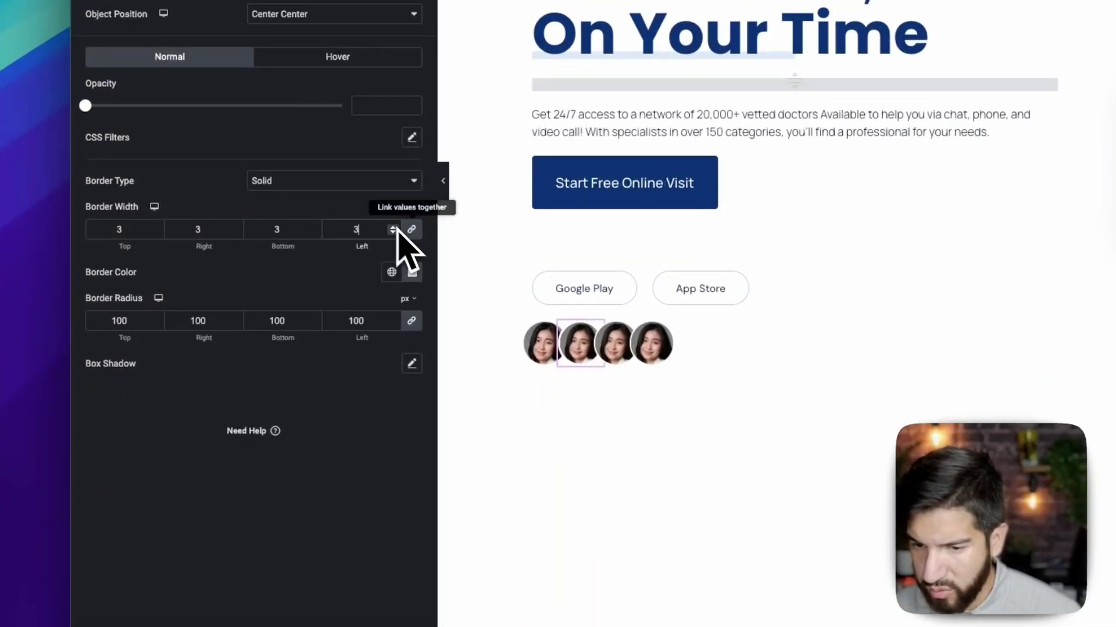
{"action": "right_click", "coordinate": [580, 368]}
{"action": "left_click", "coordinate": [611, 400]}
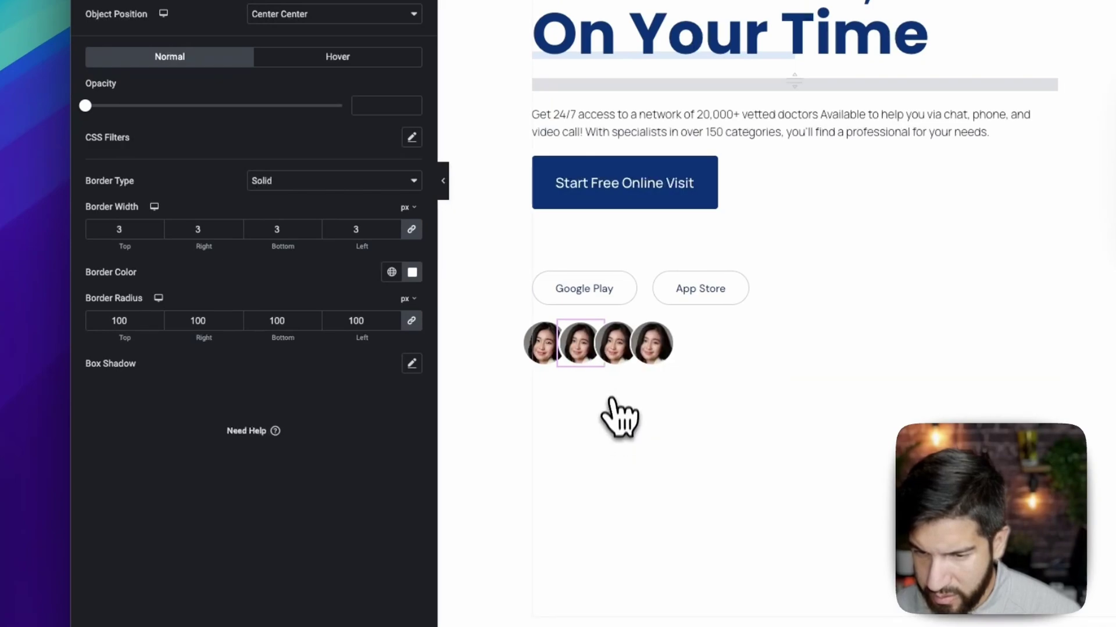
Paste the second portrait's style onto the third, fourth and first portraits.
{"action": "right_click", "coordinate": [614, 351]}
{"action": "left_click", "coordinate": [654, 433]}
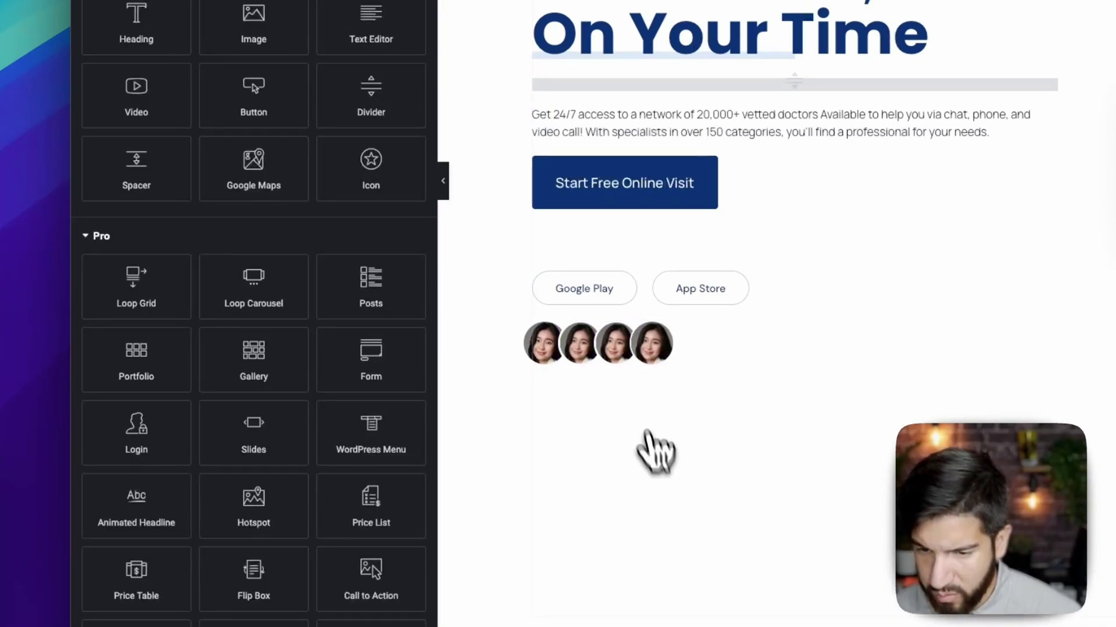
{"action": "right_click", "coordinate": [642, 353]}
{"action": "left_click", "coordinate": [698, 444]}
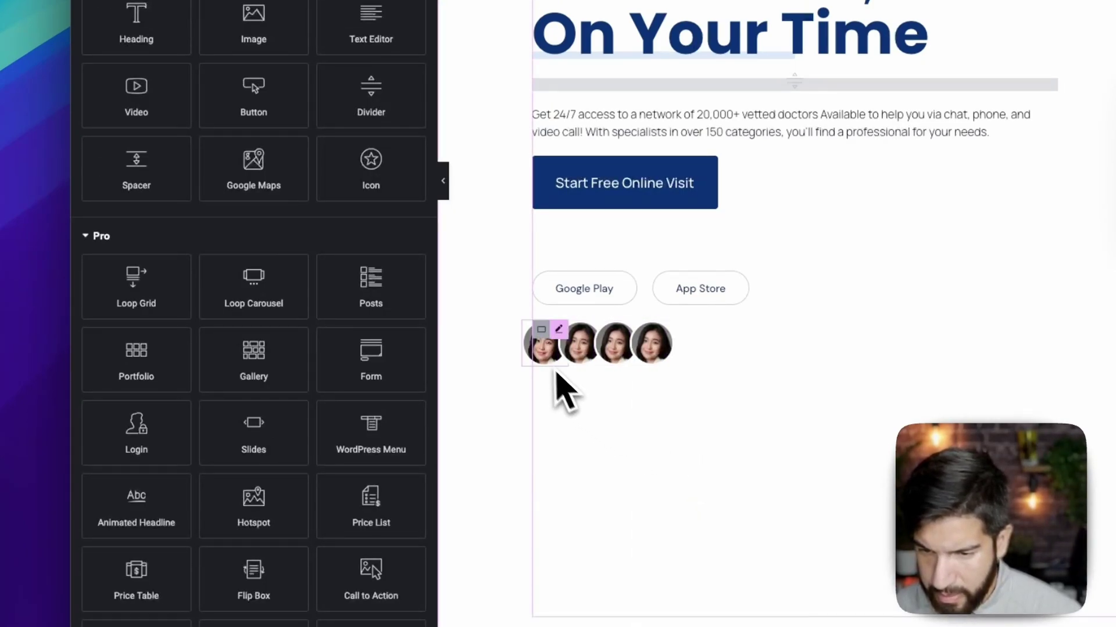
{"action": "right_click", "coordinate": [539, 352]}
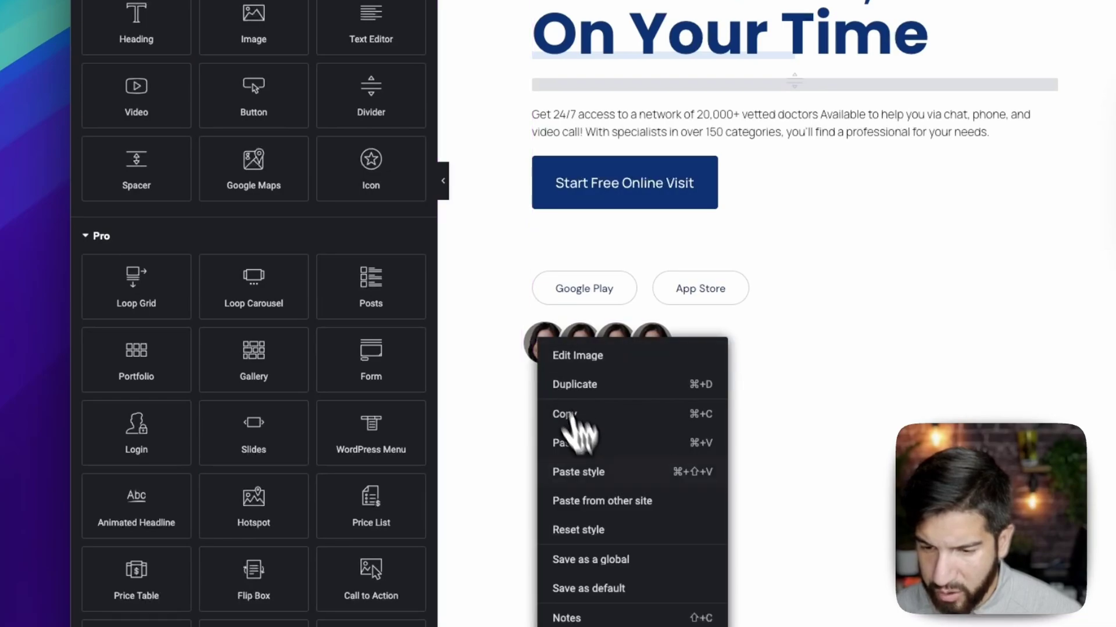
{"action": "left_click", "coordinate": [601, 482]}
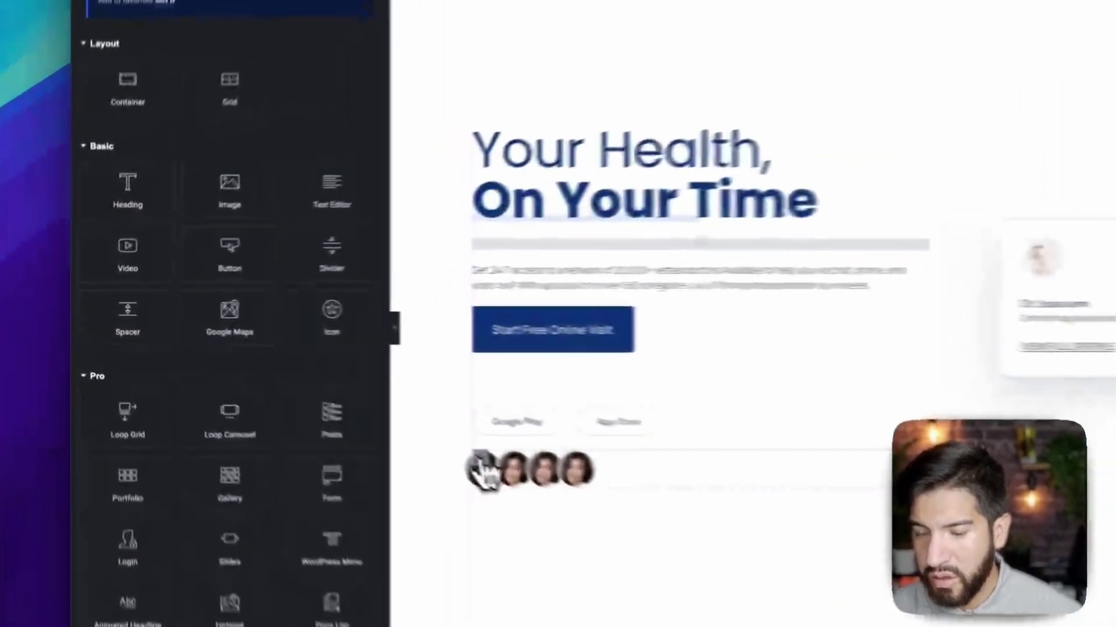
Add an empty .review-avatar:hover rule below the existing rule in the portrait container's custom CSS.
{"action": "left_click", "coordinate": [307, 401]}
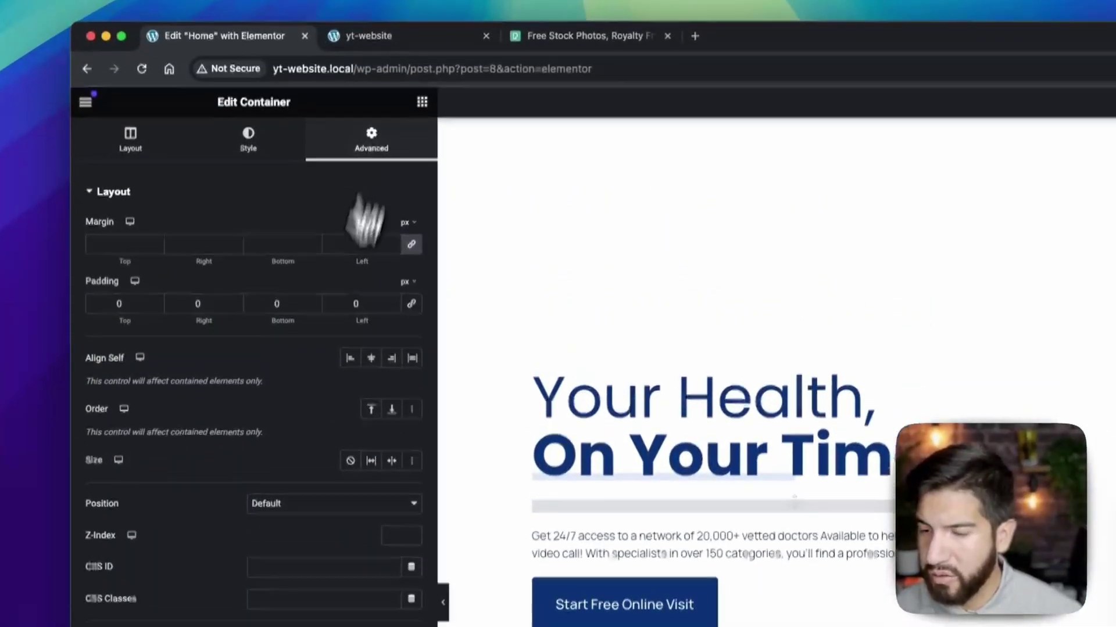
{"action": "scroll", "coordinate": [174, 526], "scroll_direction": "down", "scroll_amount": 2}
{"action": "left_click", "coordinate": [171, 543]}
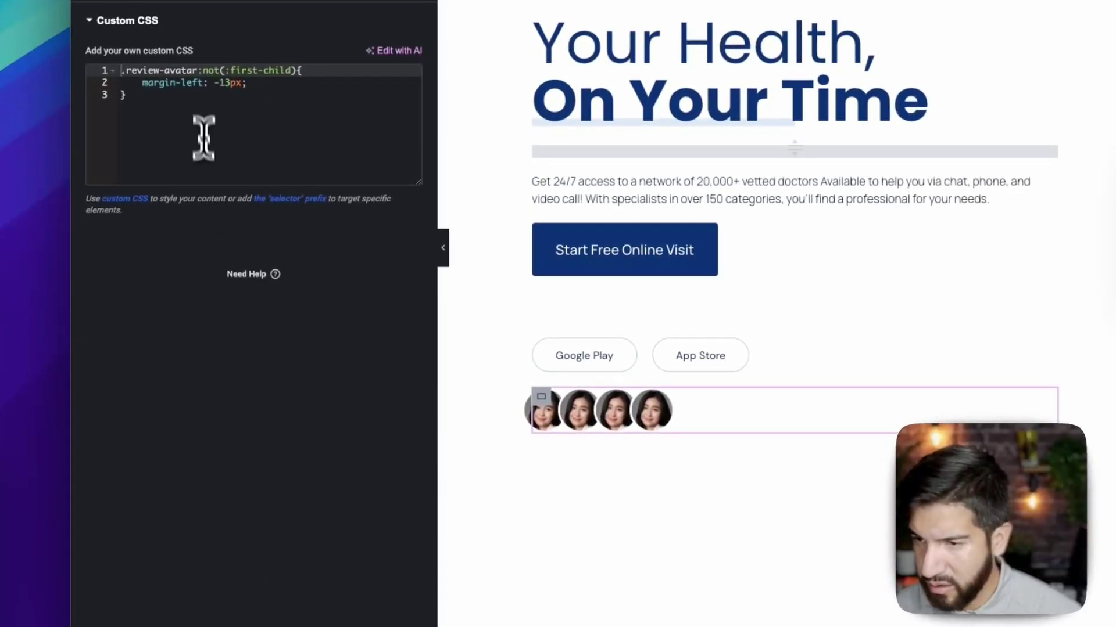
{"action": "left_click", "coordinate": [241, 117]}
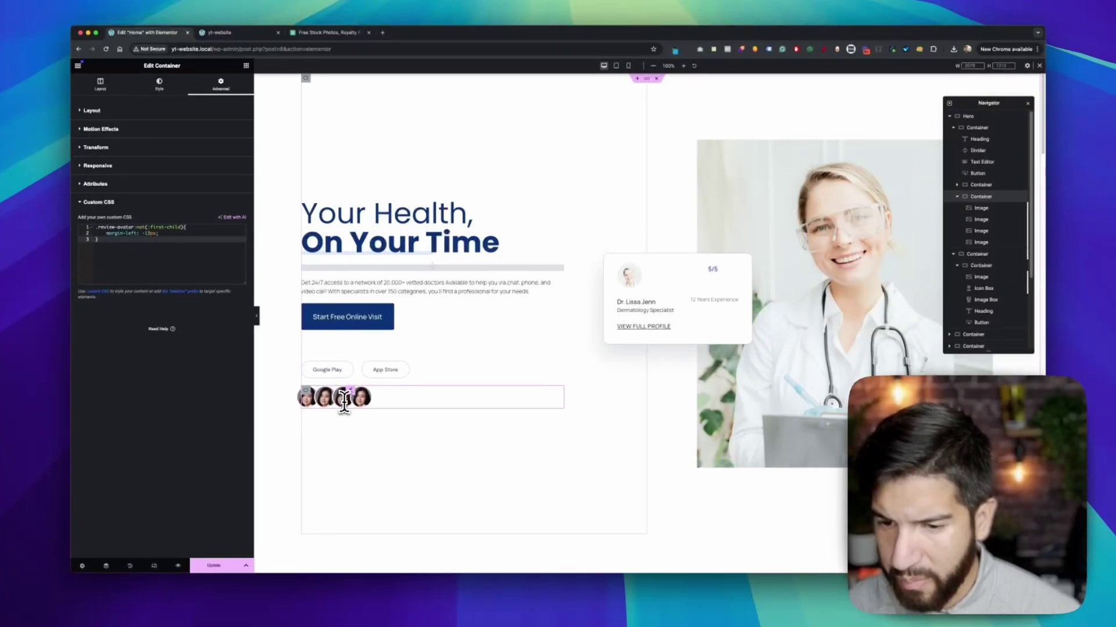
{"action": "key", "text": "Return"}
{"action": "key", "text": "Return"}
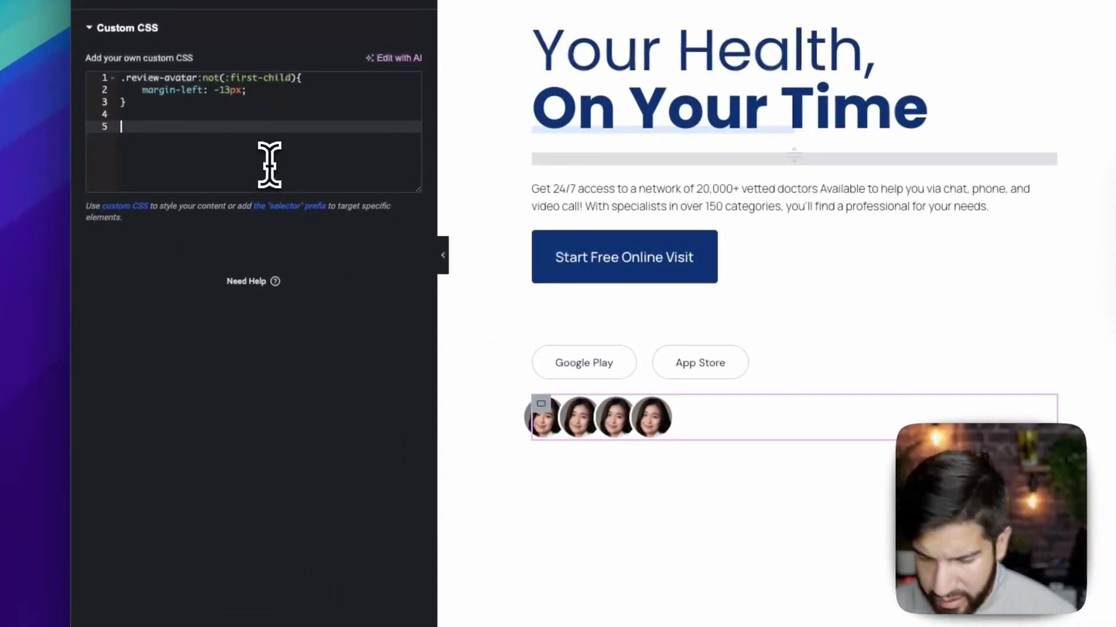
{"action": "type", "text": "."}
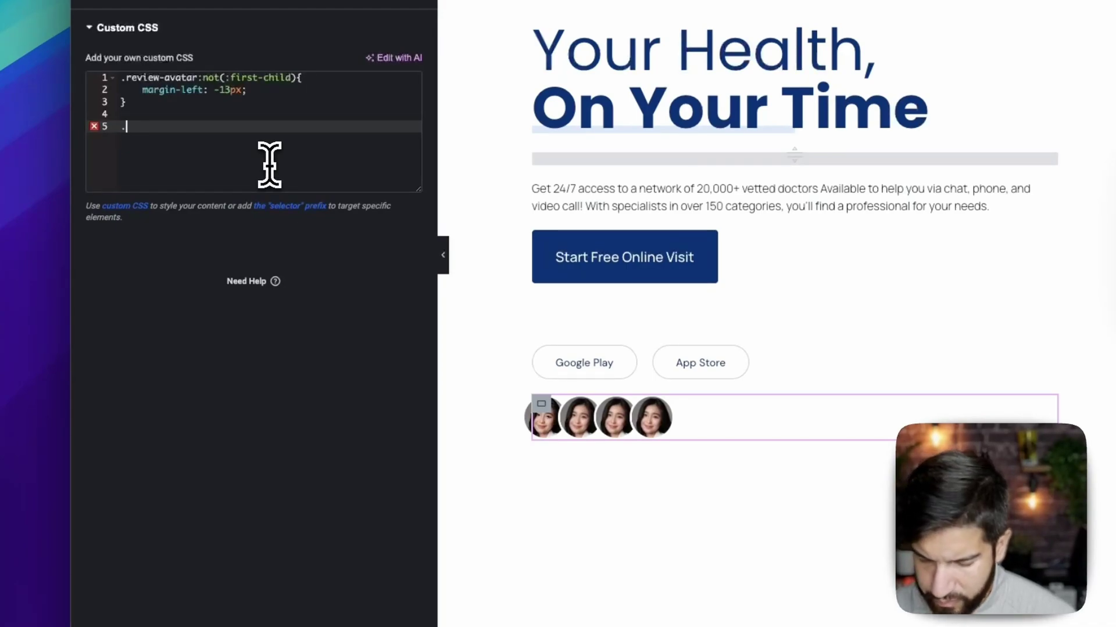
{"action": "type", "text": "revie"}
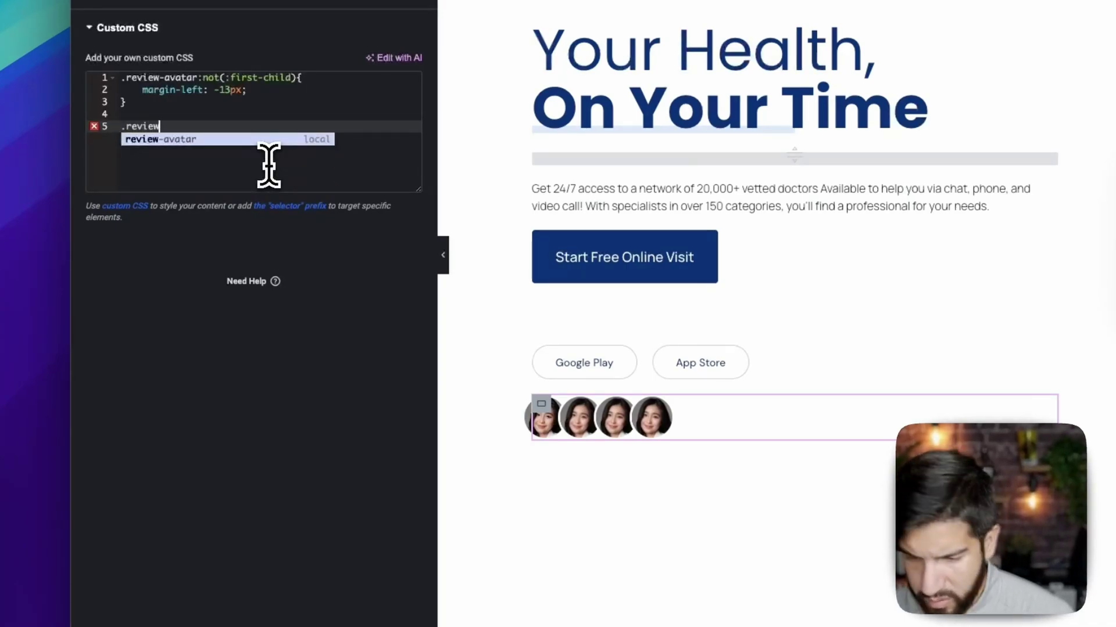
{"action": "type", "text": "w"}
{"action": "key", "text": "Return"}
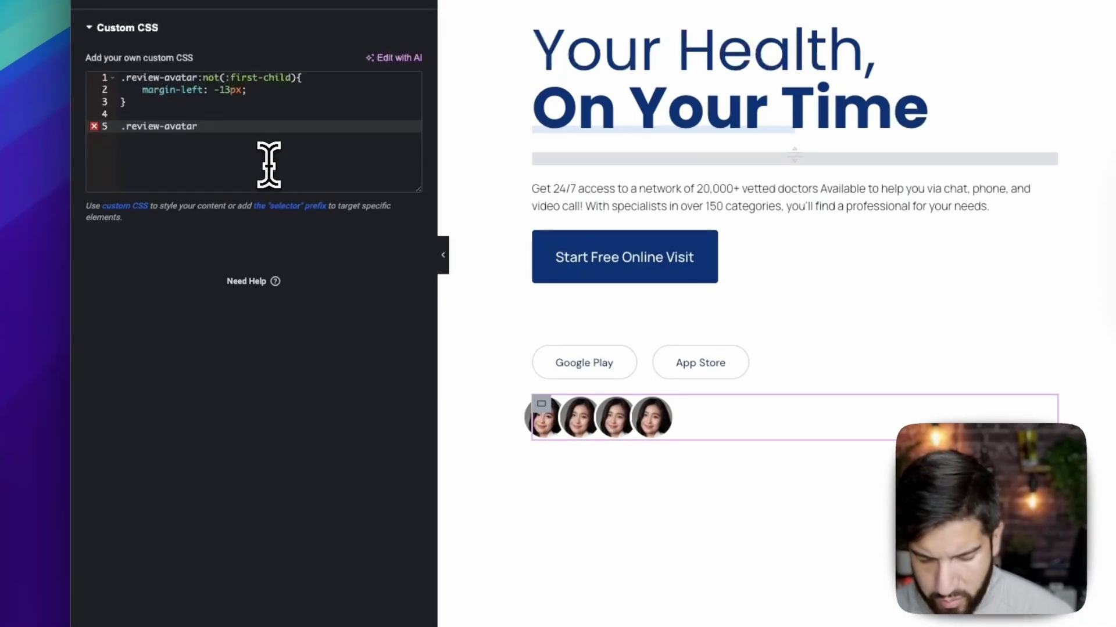
{"action": "type", "text": ":hover{"}
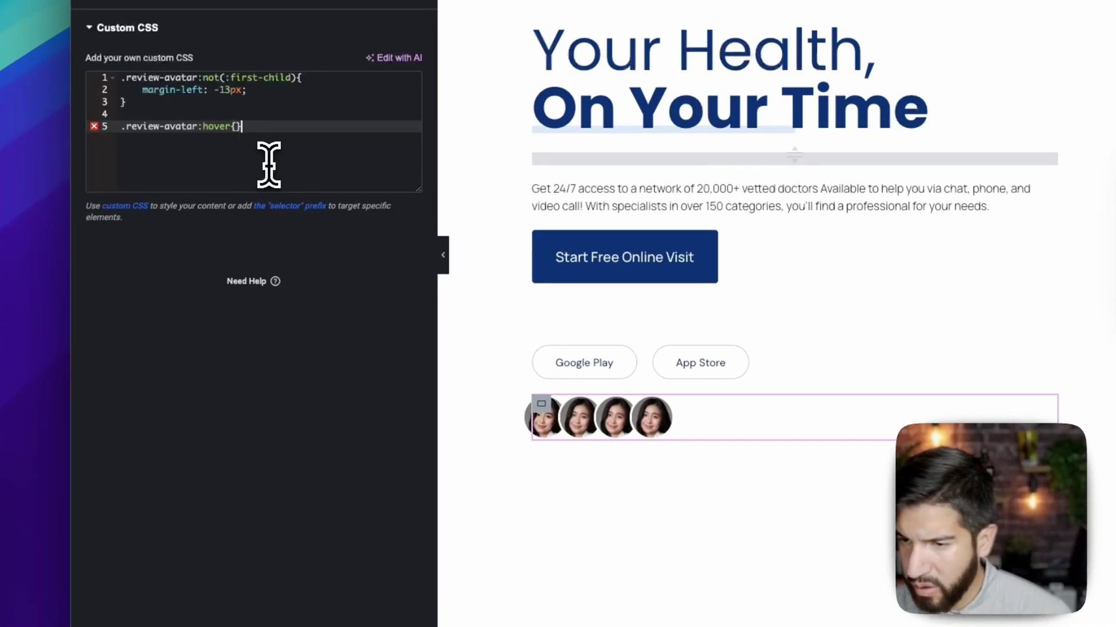
{"action": "key", "text": "Return"}
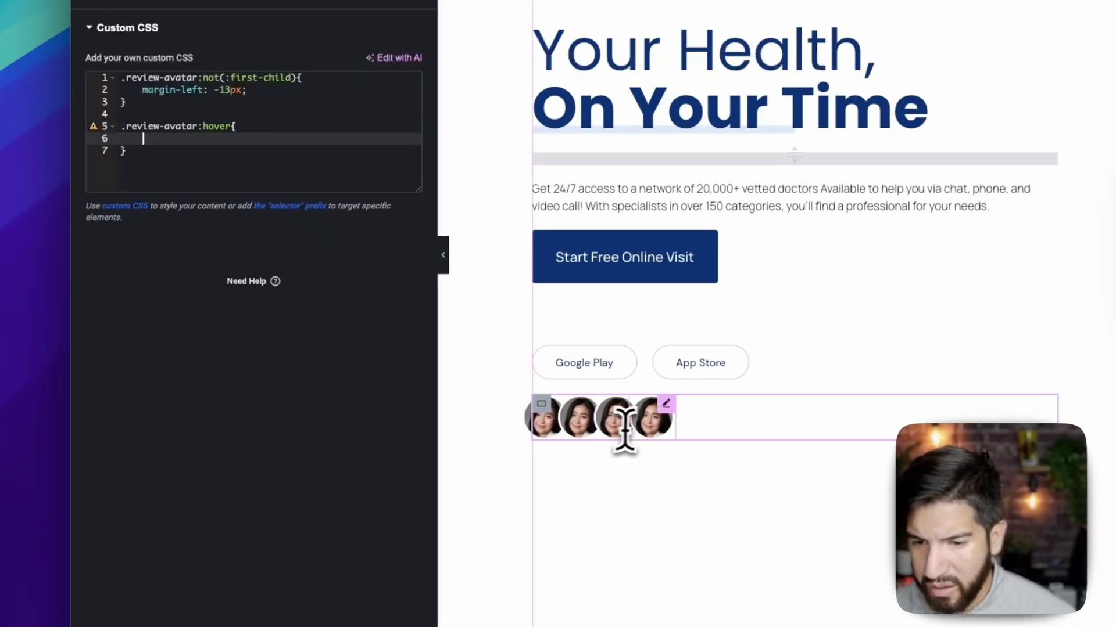
Add a transform declaration to the hover rule, trying scale(1.3) before settling on scale(1.2) with a closing semicolon.
{"action": "type", "text": "t"}
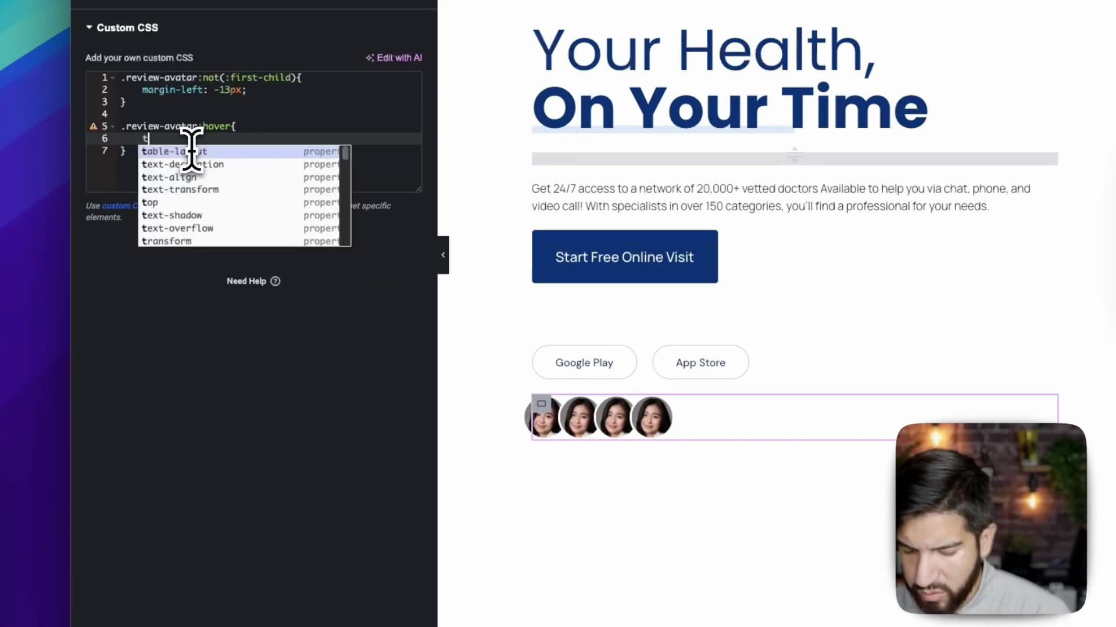
{"action": "type", "text": "rans"}
{"action": "key", "text": "Return"}
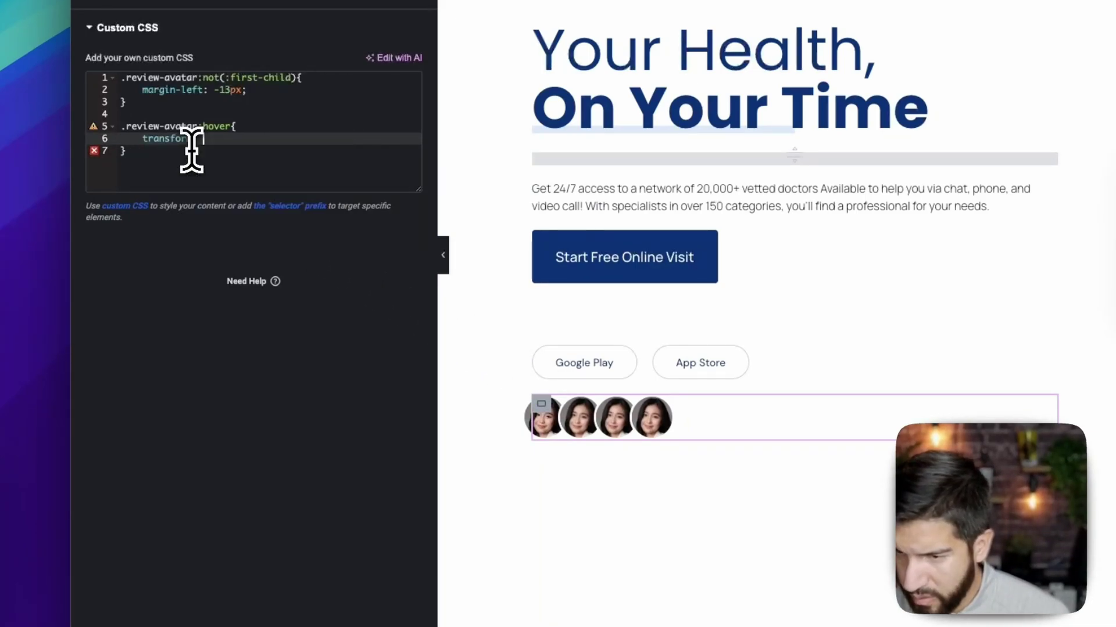
{"action": "type", "text": "scale("}
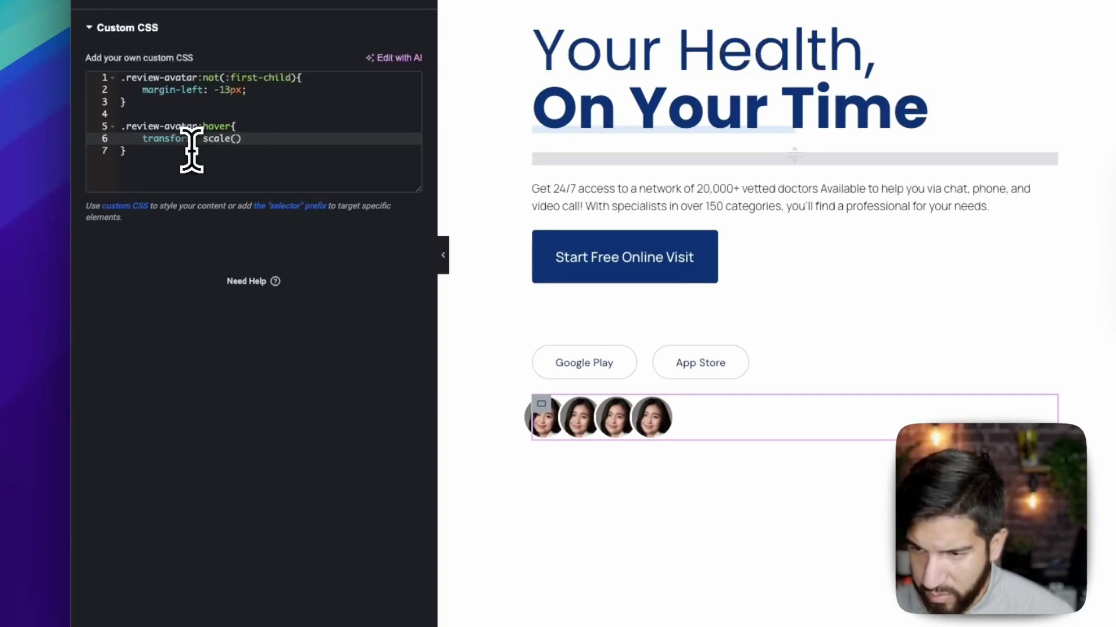
{"action": "type", "text": "1.3"}
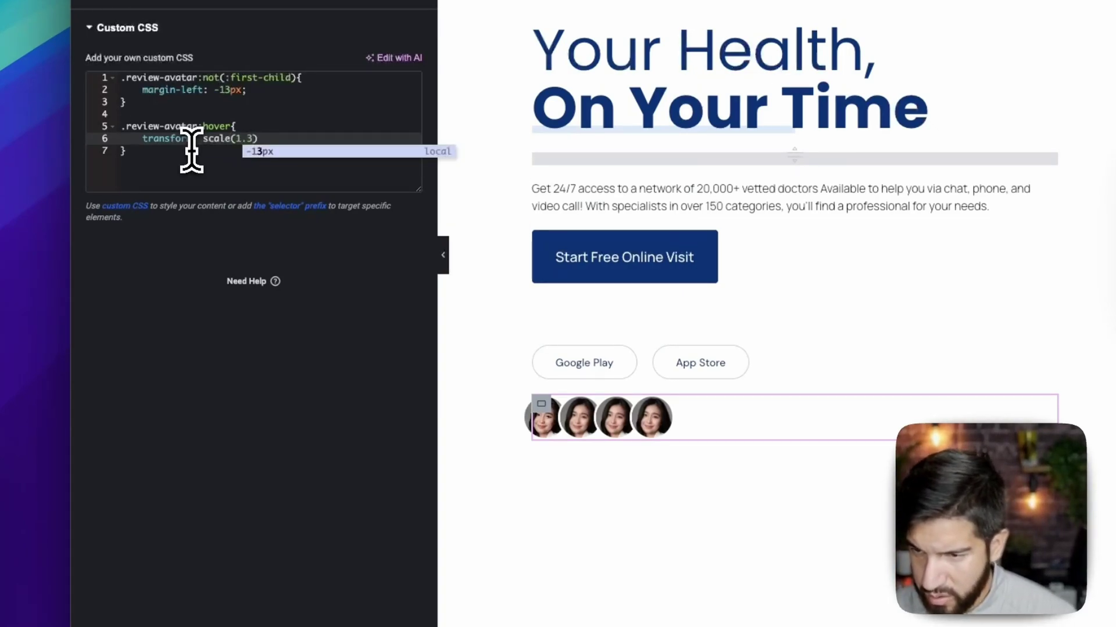
{"action": "left_click", "coordinate": [266, 388]}
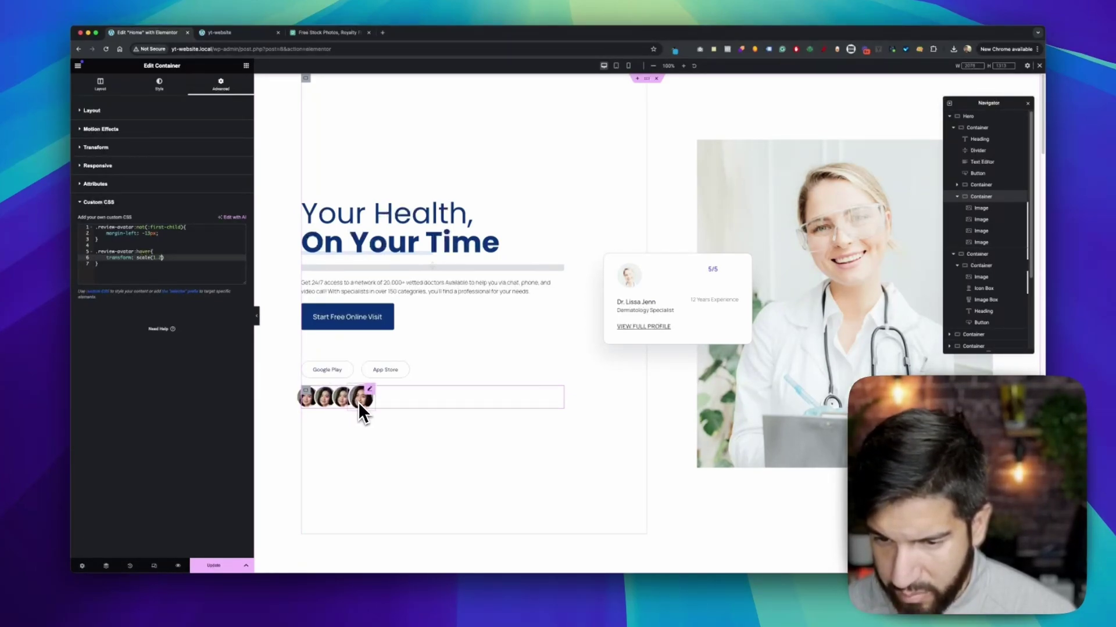
{"action": "left_click", "coordinate": [188, 259]}
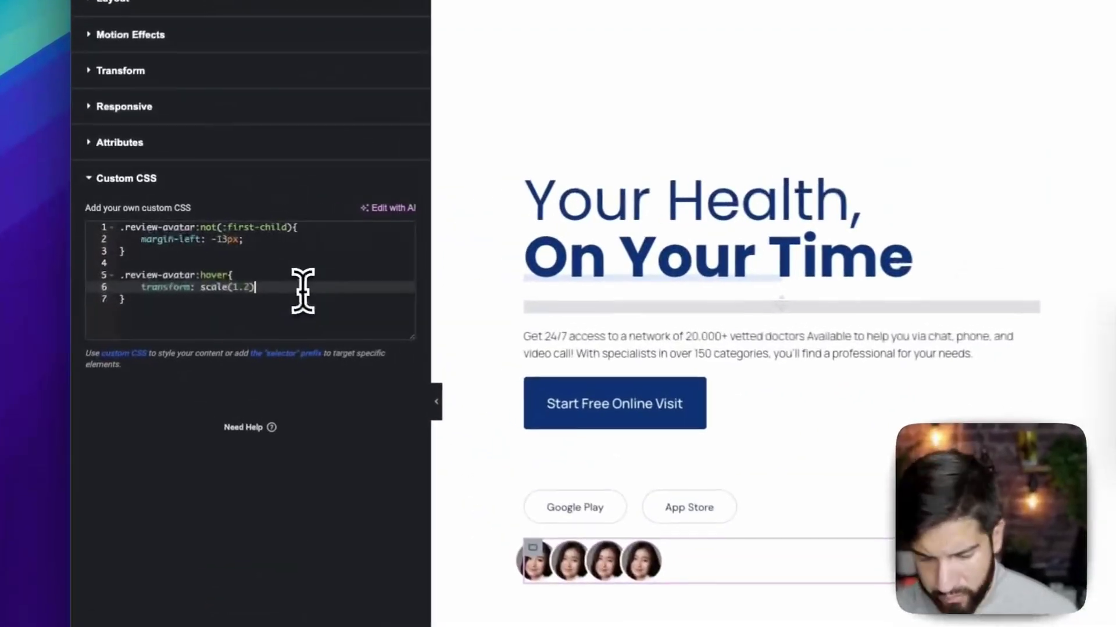
{"action": "type", "text": ";"}
Add the declaration z-index: 1; on a new line in the hover rule.
{"action": "key", "text": "Return"}
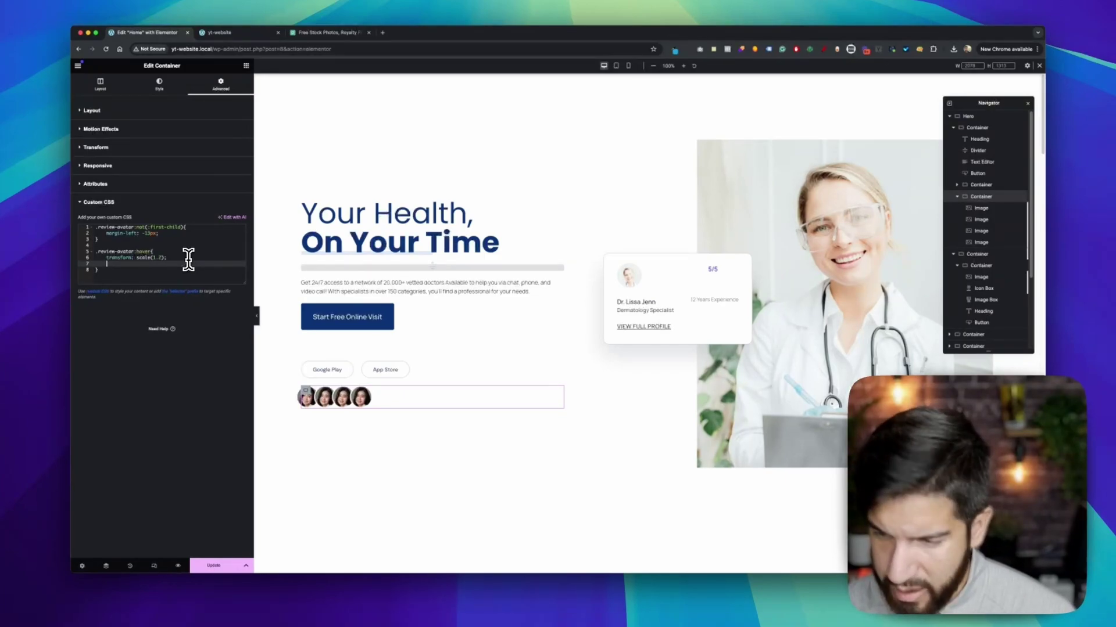
{"action": "type", "text": "z-"}
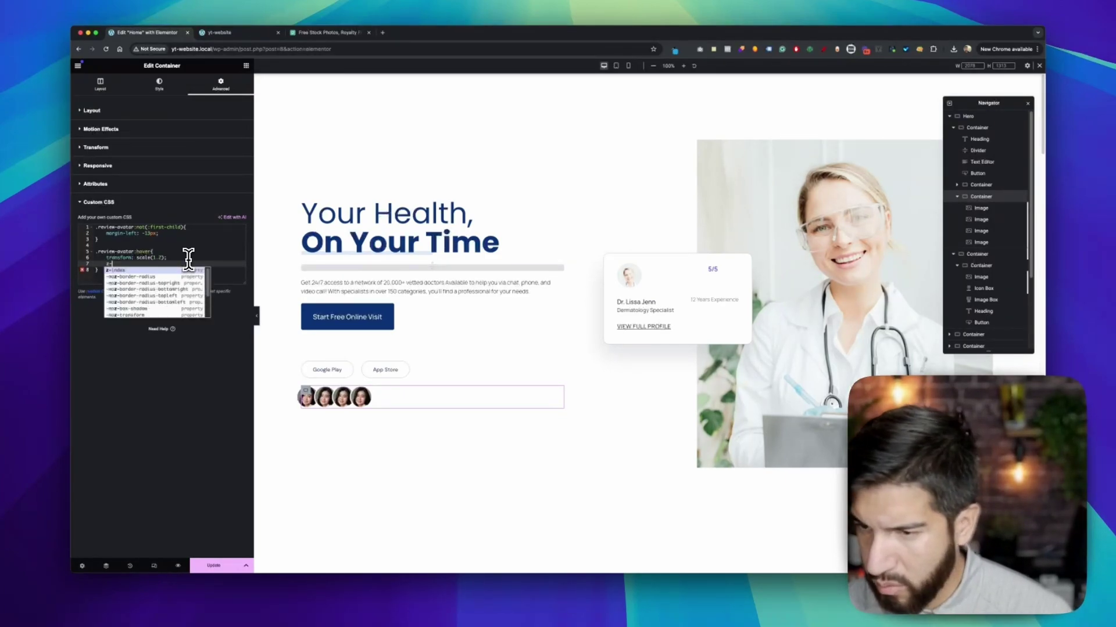
{"action": "key", "text": "Return"}
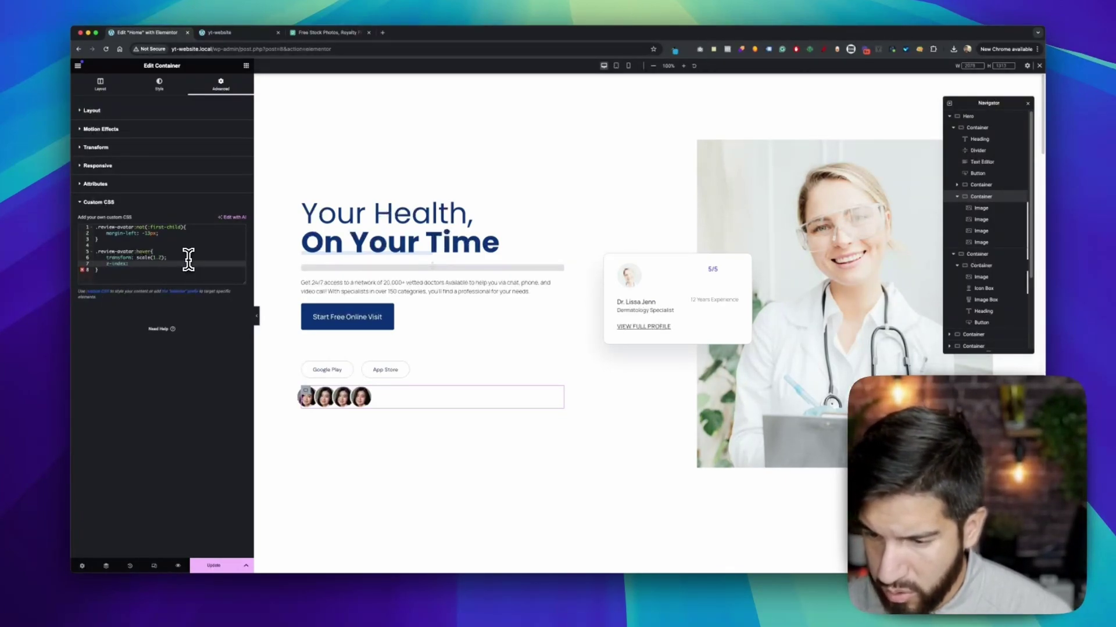
{"action": "type", "text": "1;"}
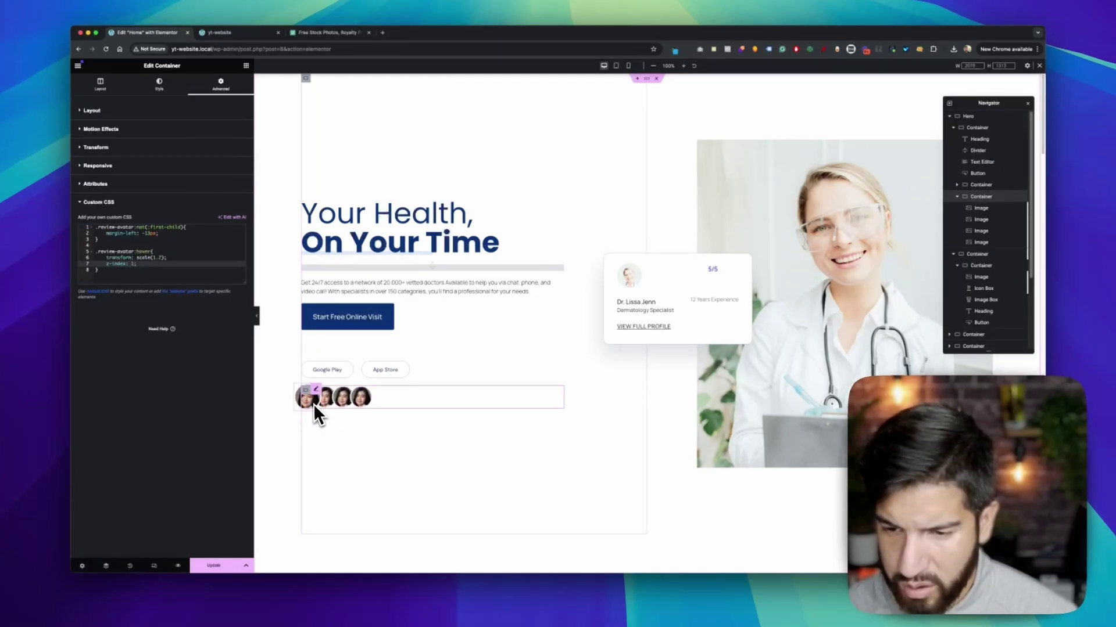
Insert an empty .review-avatar rule above the existing rules in the custom CSS, separated from them by blank lines.
{"action": "left_click", "coordinate": [100, 269]}
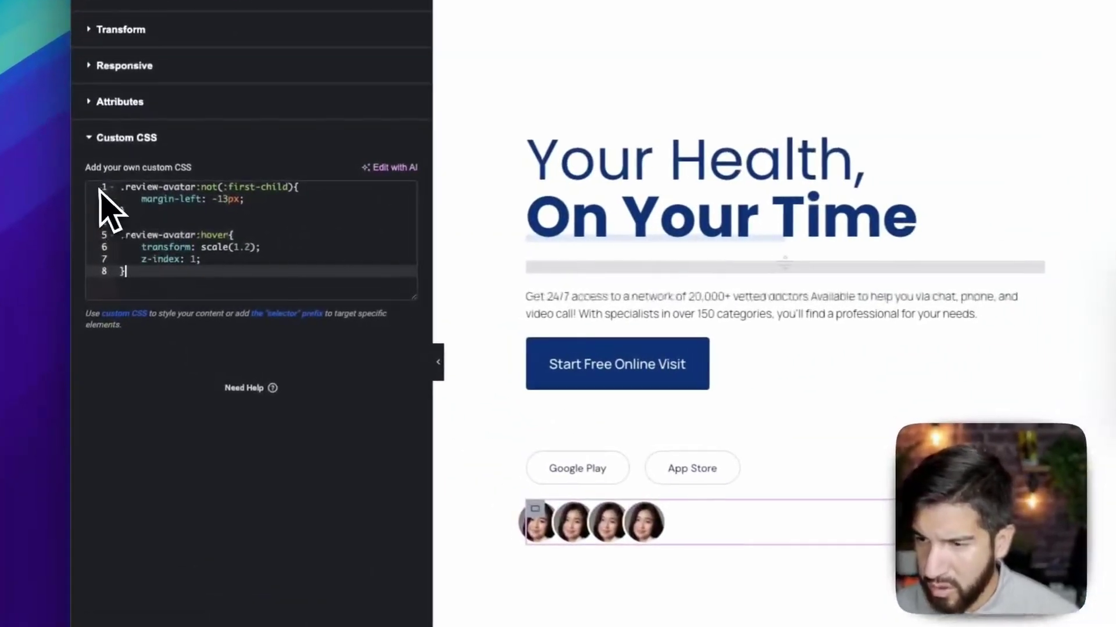
{"action": "left_click", "coordinate": [124, 186]}
{"action": "key", "text": "Return"}
{"action": "key", "text": "Return"}
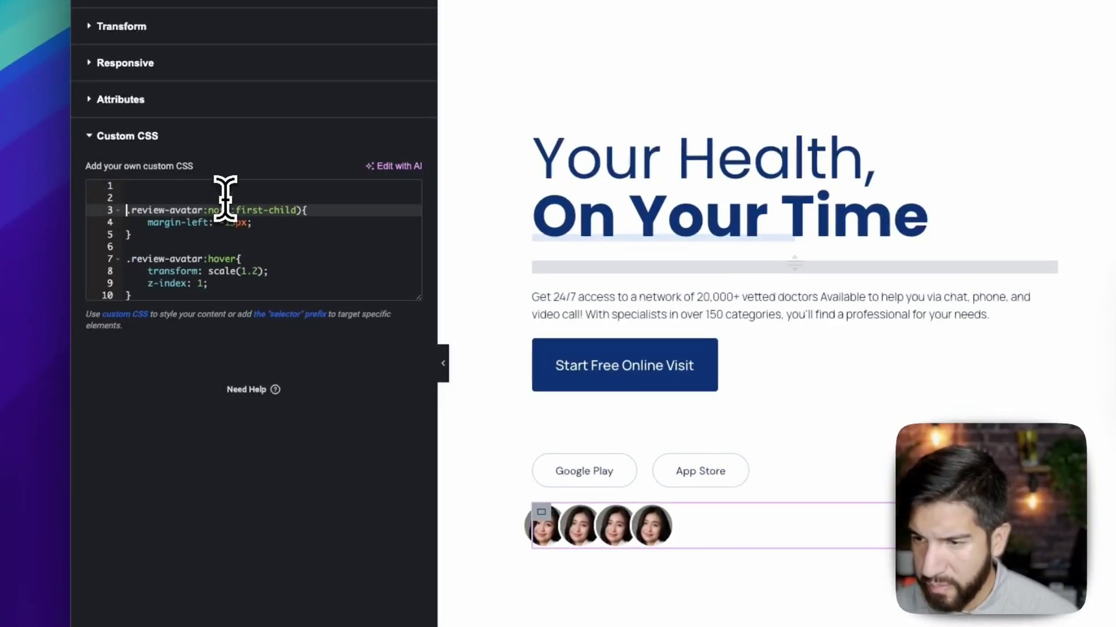
{"action": "key", "text": "Up"}
{"action": "key", "text": "Up"}
{"action": "key", "text": "Return"}
{"action": "key", "text": "Up"}
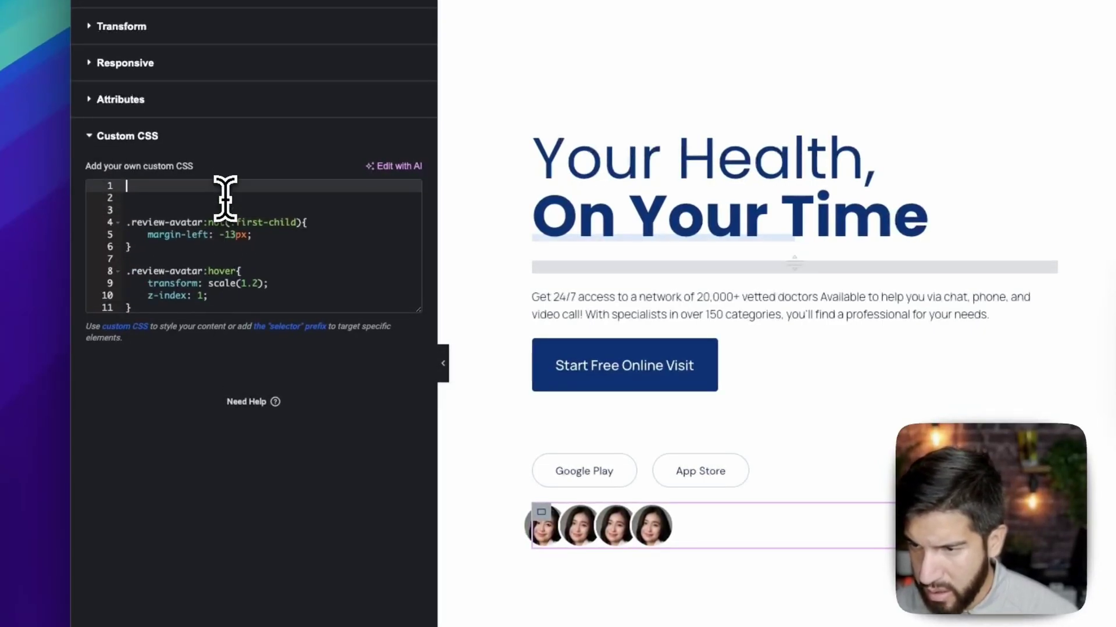
{"action": "type", "text": ".re"}
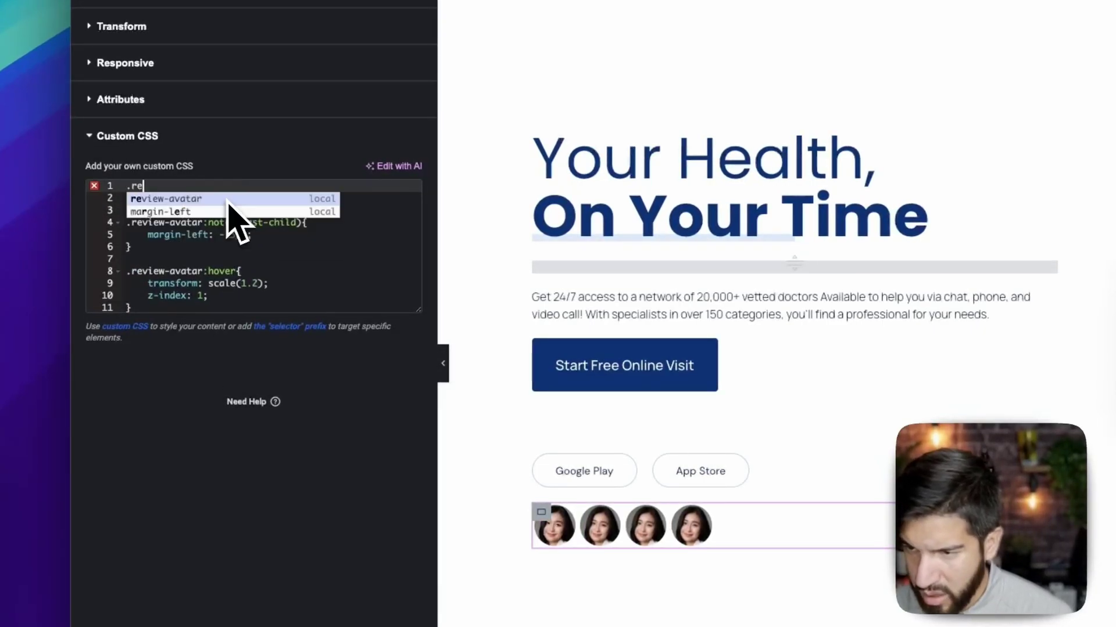
{"action": "key", "text": "Return"}
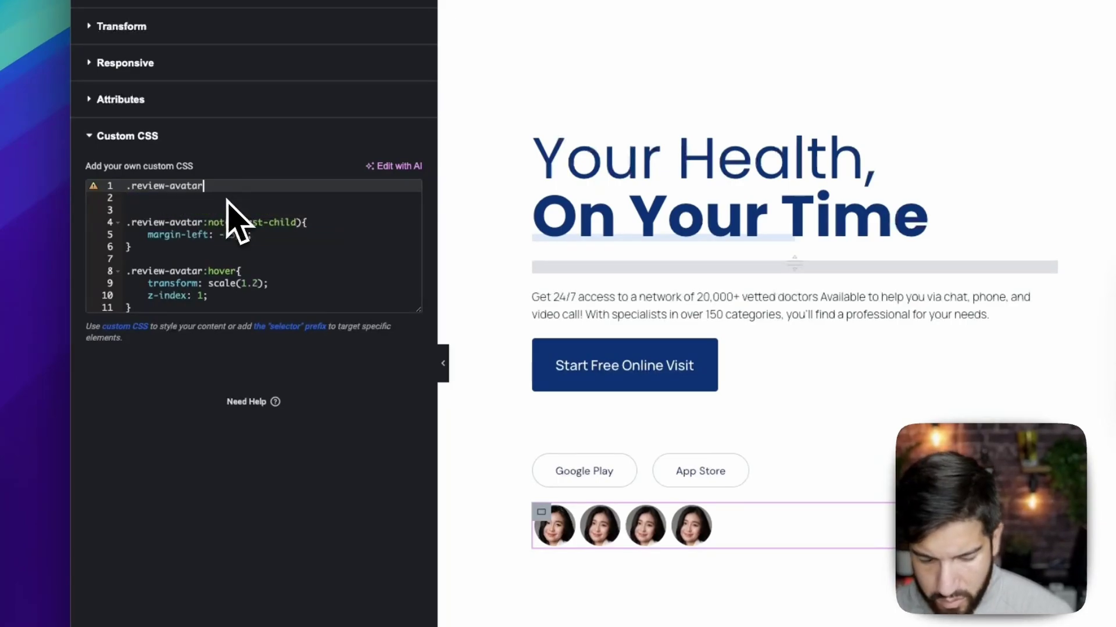
{"action": "type", "text": "{}"}
{"action": "key", "text": "Return"}
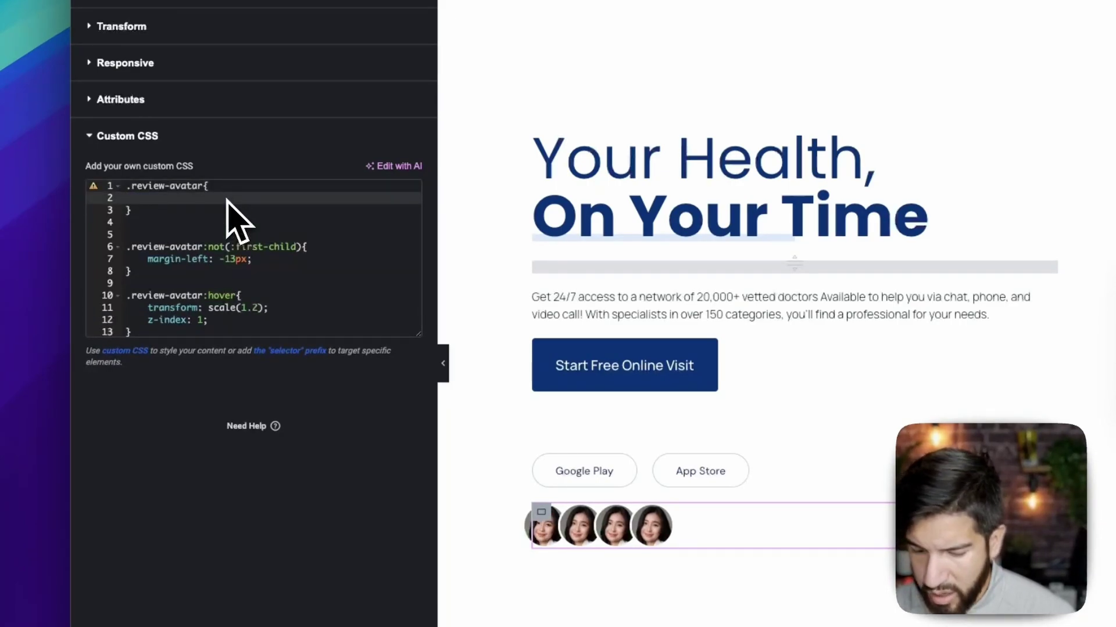
Add the declaration transition: transform 0.4s ease; to the .review-avatar rule in the custom CSS and update the page.
{"action": "type", "text": "tr"}
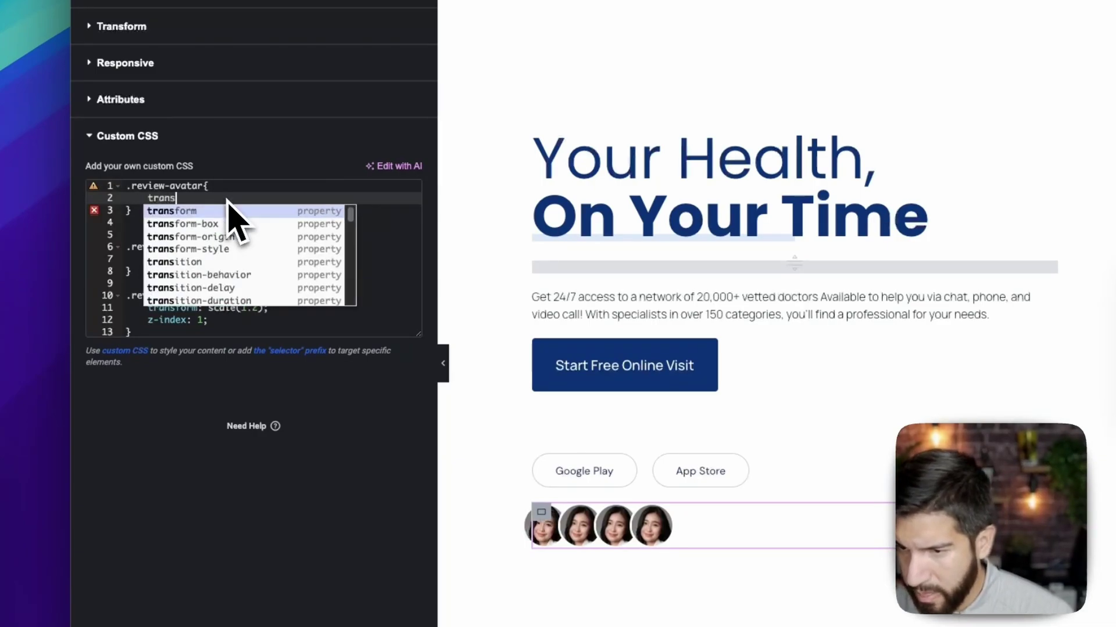
{"action": "type", "text": "ans"}
{"action": "key", "text": "Down"}
{"action": "key", "text": "Down"}
{"action": "key", "text": "Down"}
{"action": "key", "text": "Down"}
{"action": "key", "text": "Return"}
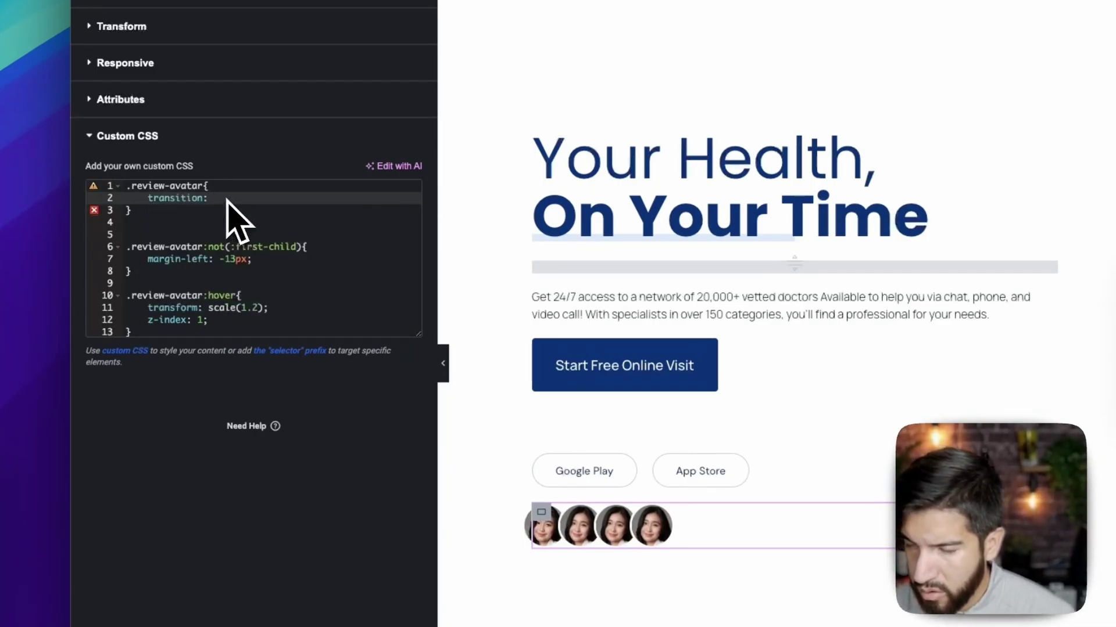
{"action": "type", "text": "tra"}
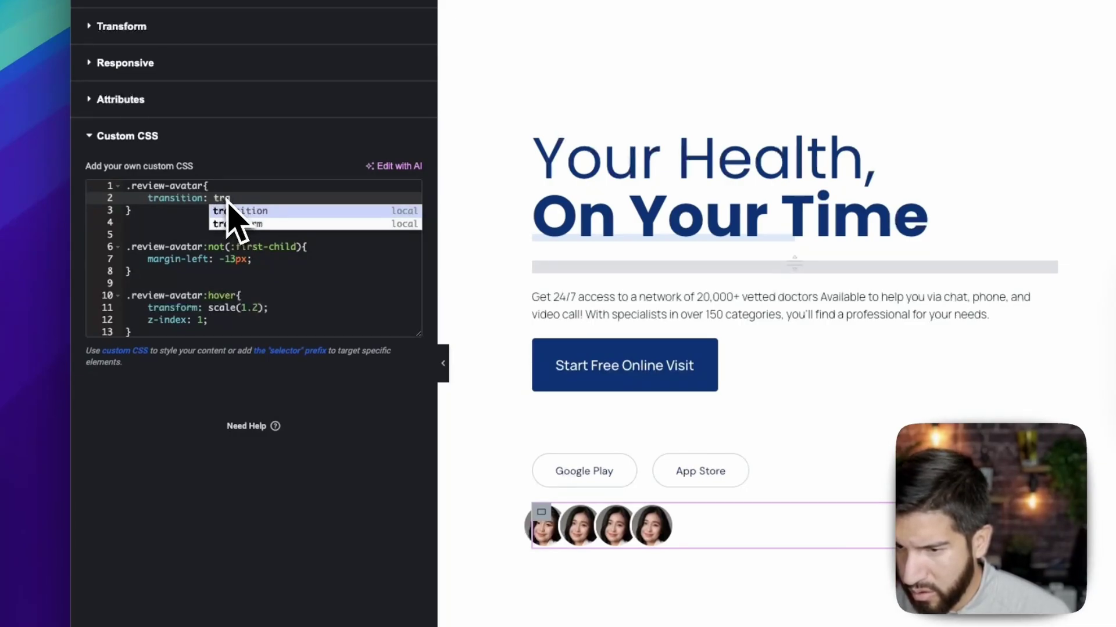
{"action": "key", "text": "Down"}
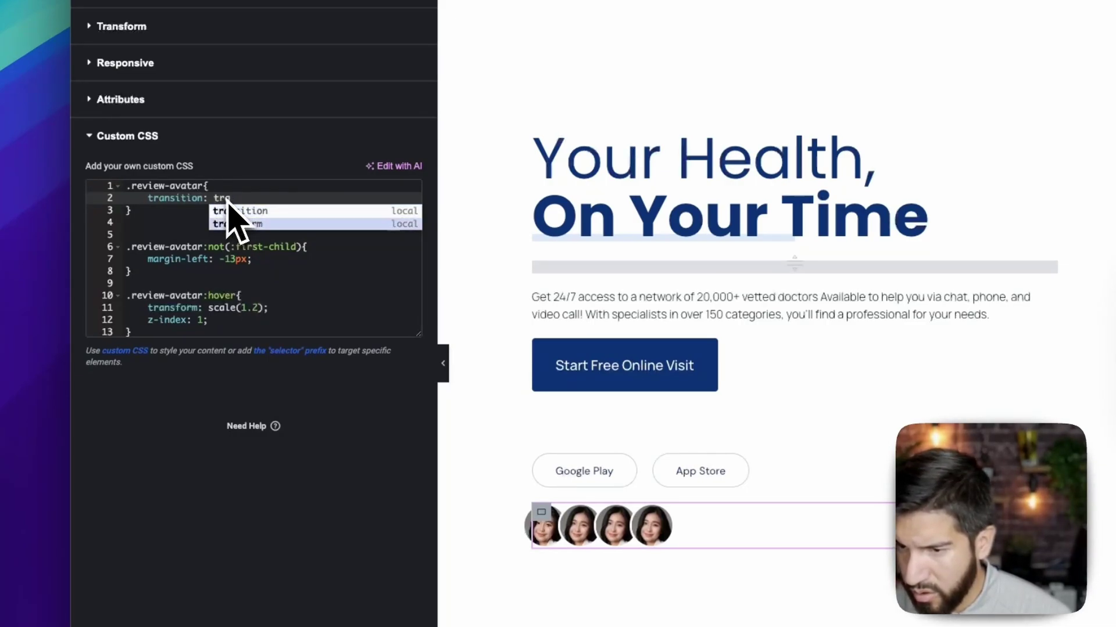
{"action": "key", "text": "Return"}
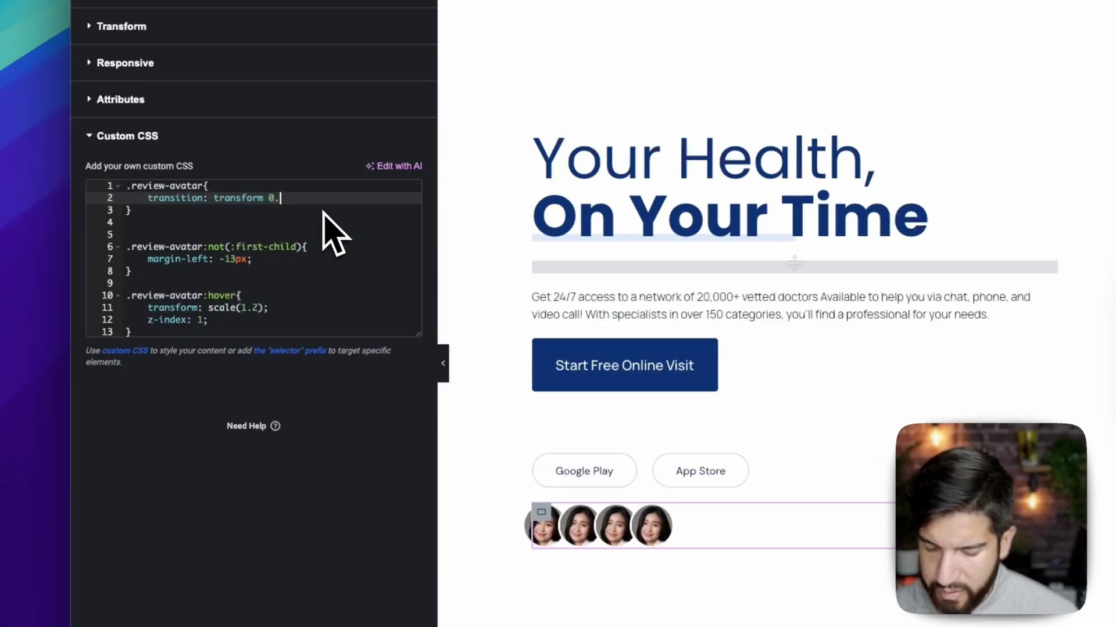
{"action": "type", "text": "0.4s ease;"}
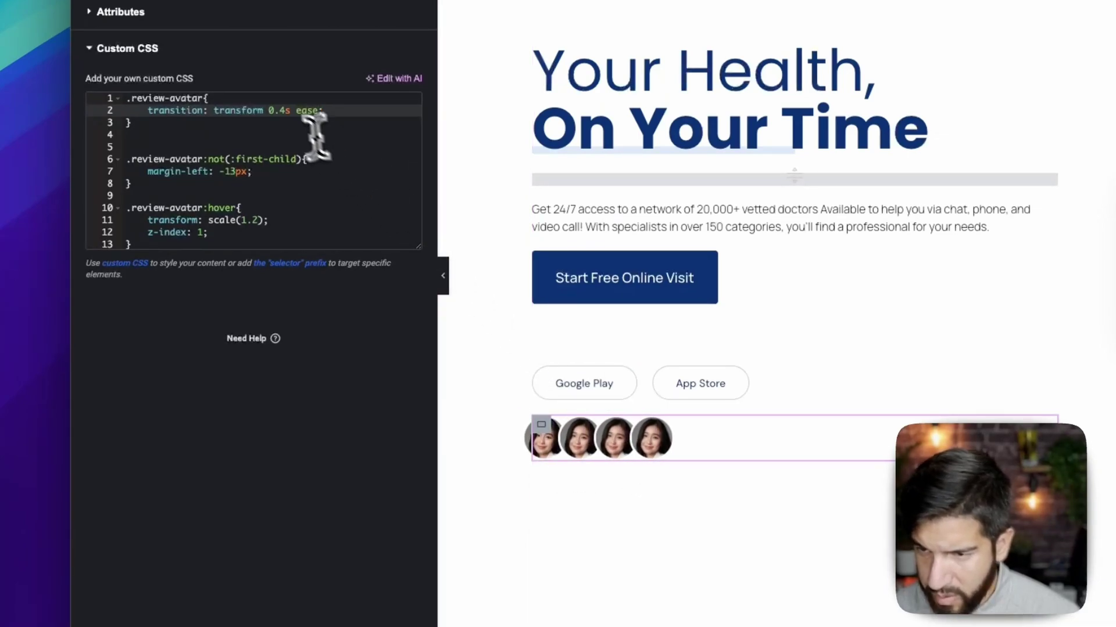
{"action": "left_click", "coordinate": [286, 110]}
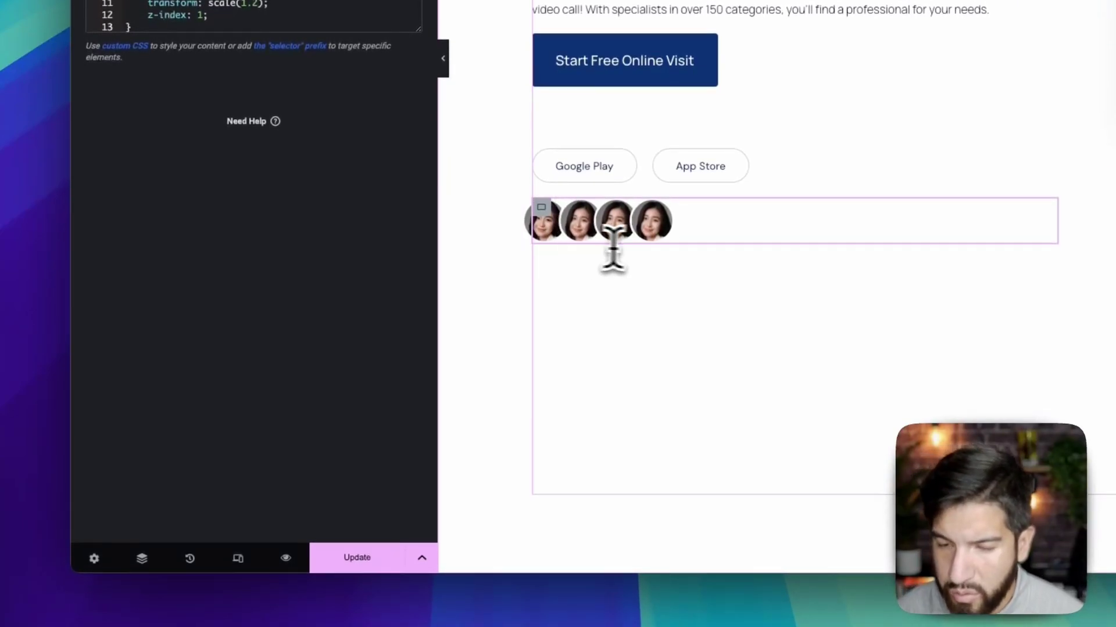
{"action": "left_click", "coordinate": [381, 560]}
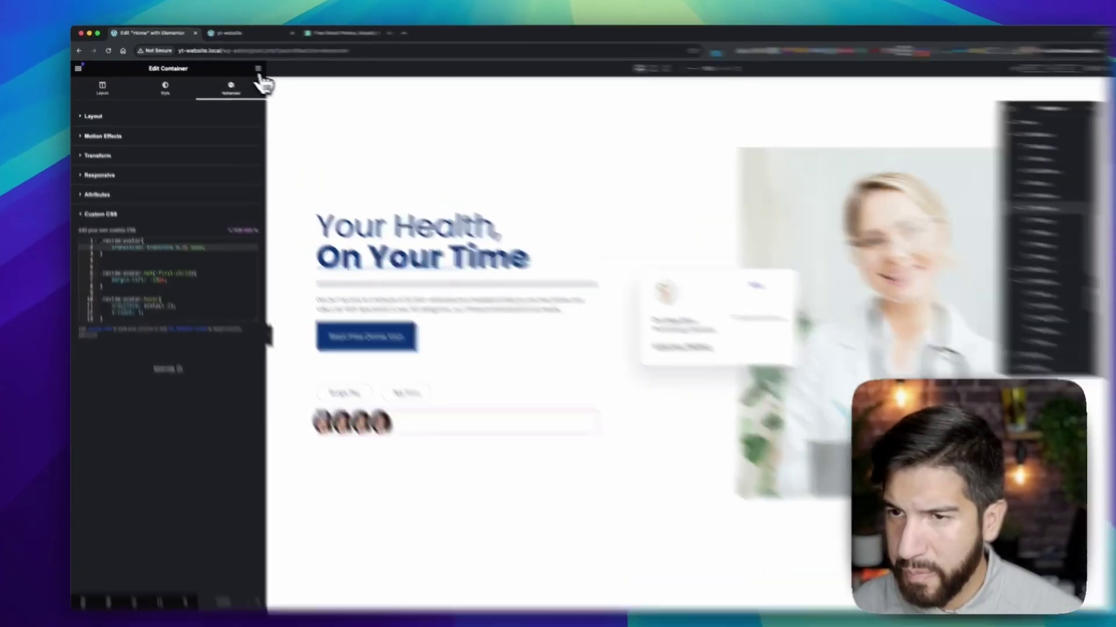
Nest a new container inside the portrait container after the last image and add a Heading widget to it.
{"action": "left_click", "coordinate": [246, 66]}
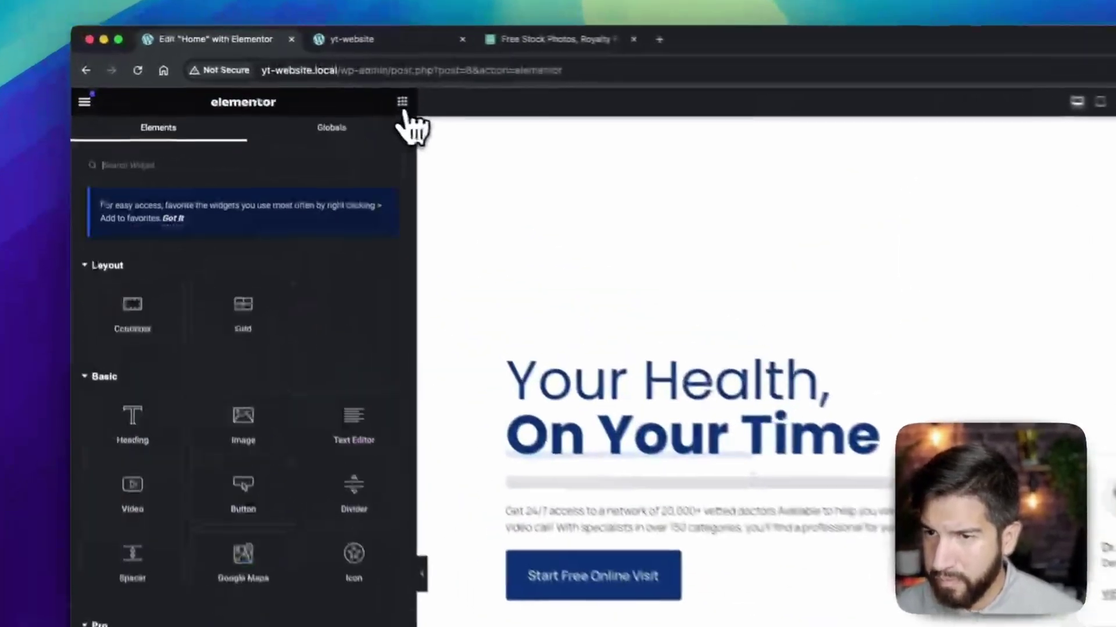
{"action": "left_click_drag", "start_coordinate": [149, 361], "coordinate": [829, 626]}
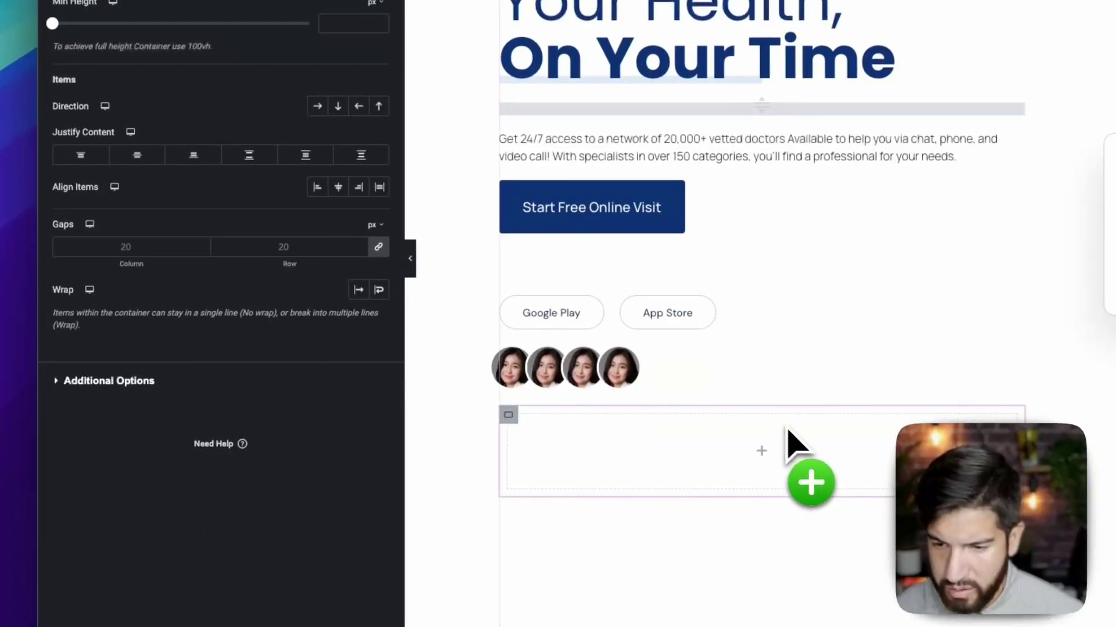
{"action": "left_click_drag", "start_coordinate": [509, 416], "coordinate": [801, 401]}
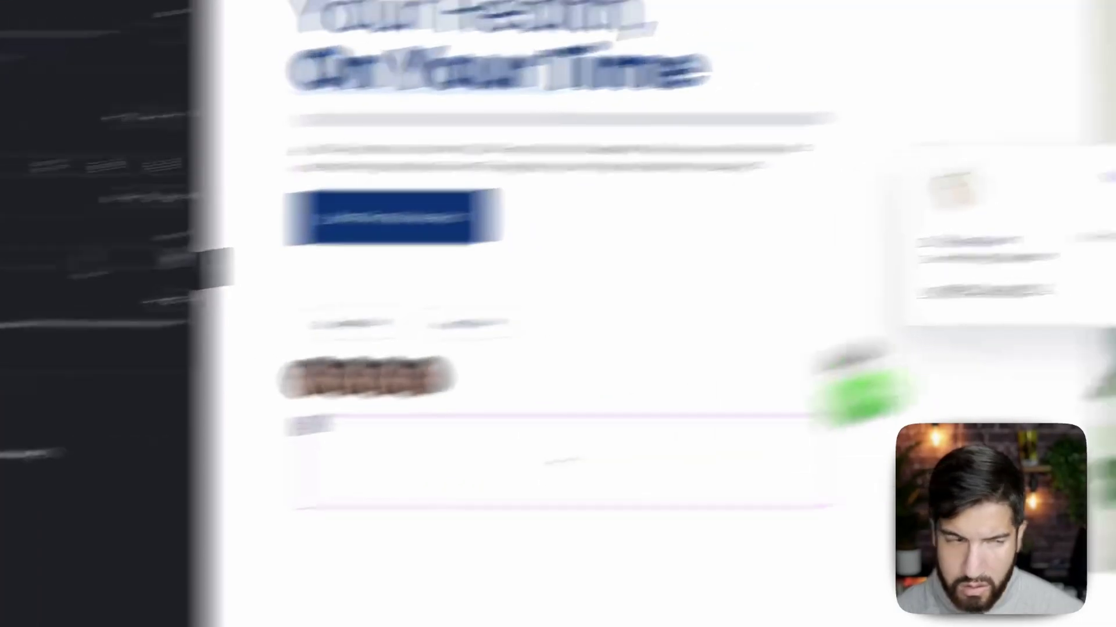
{"action": "left_click_drag", "start_coordinate": [1040, 273], "coordinate": [946, 324]}
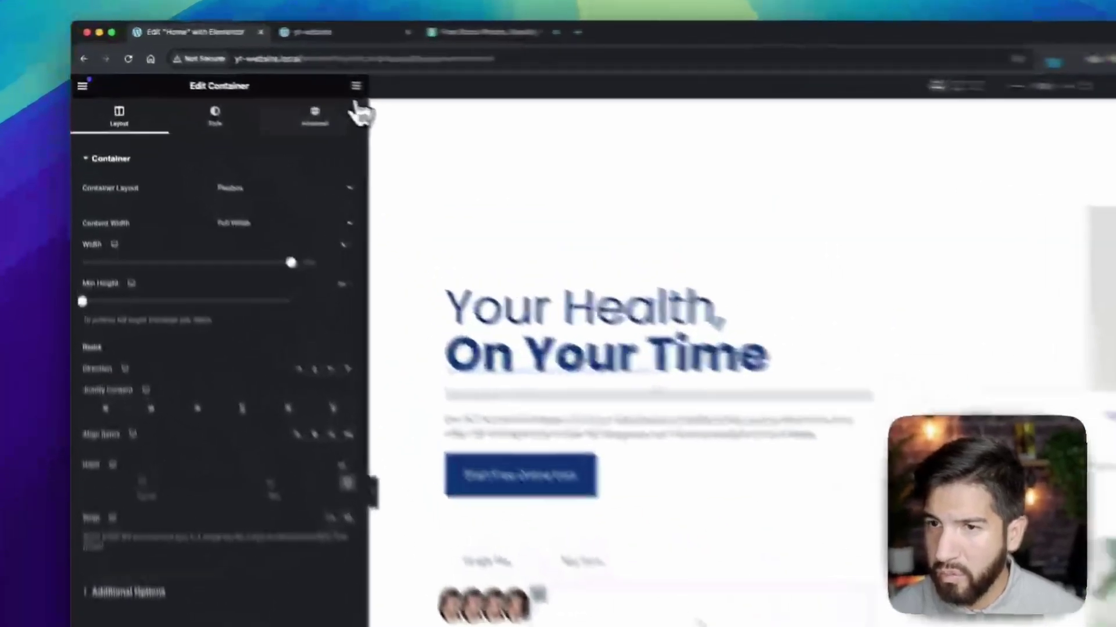
{"action": "left_click", "coordinate": [246, 66]}
{"action": "left_click_drag", "start_coordinate": [142, 471], "coordinate": [866, 626]}
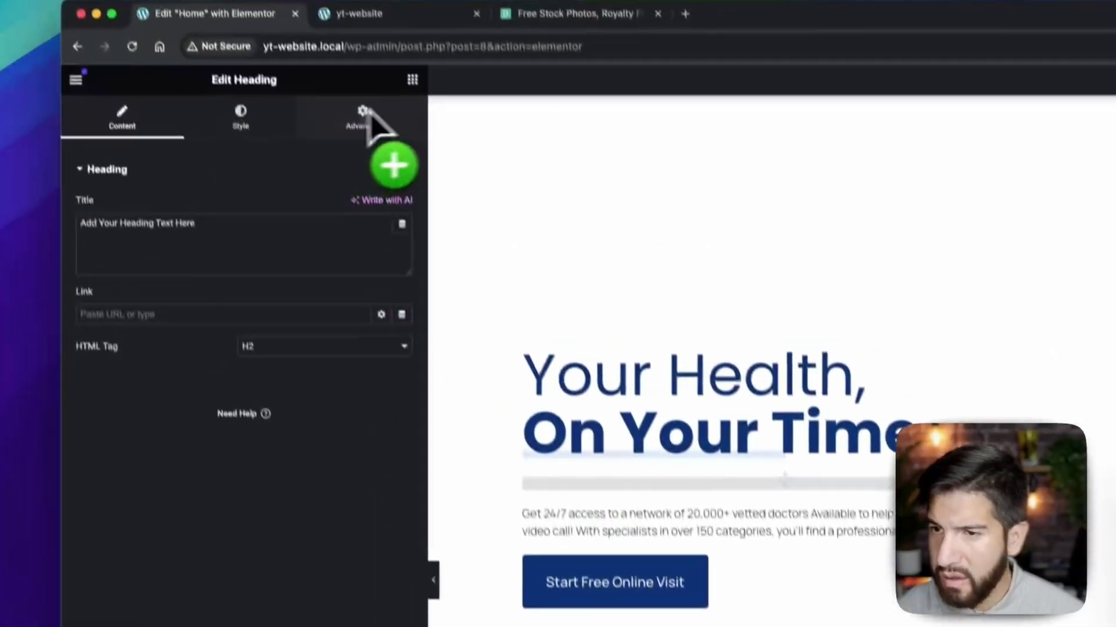
Search the widgets for "star" and place the Rating widget above the new heading in the nested container.
{"action": "left_click", "coordinate": [411, 78]}
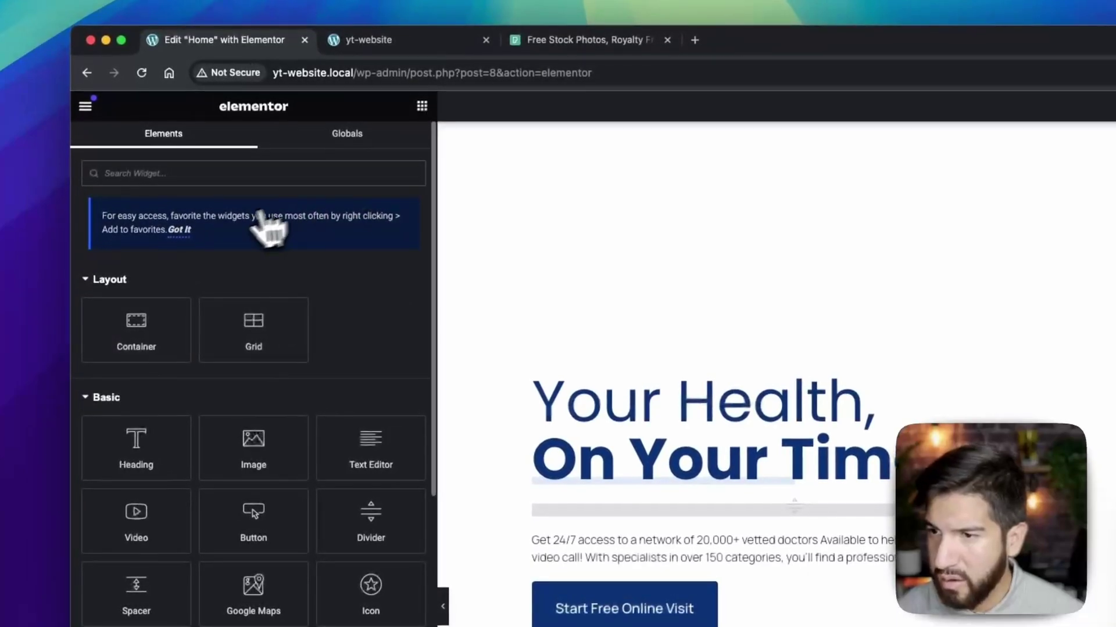
{"action": "type", "text": "s"}
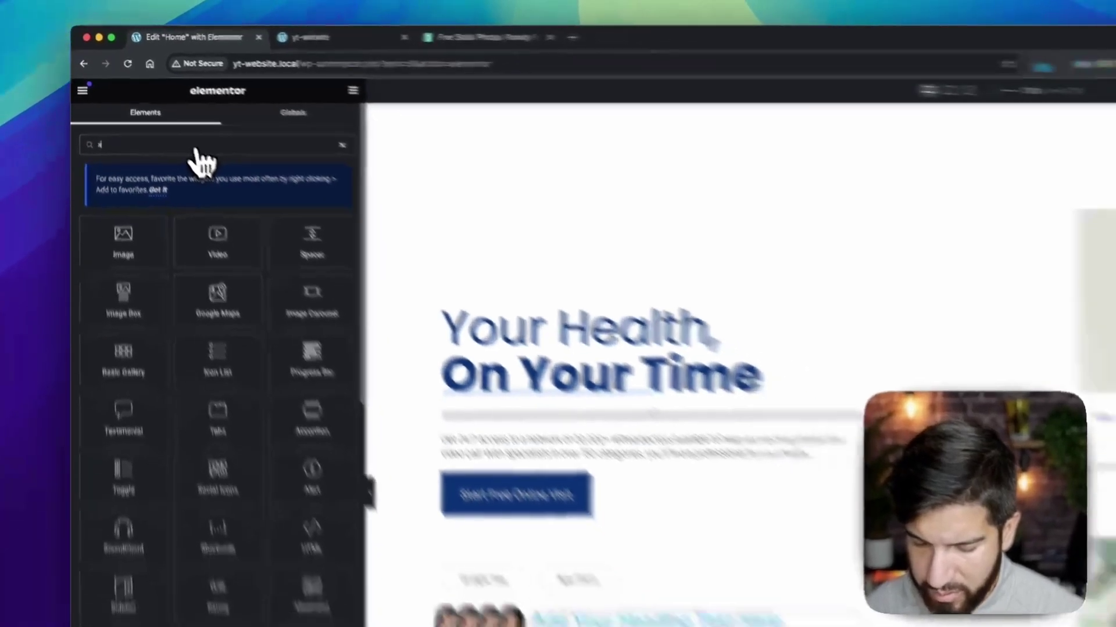
{"action": "type", "text": "ti"}
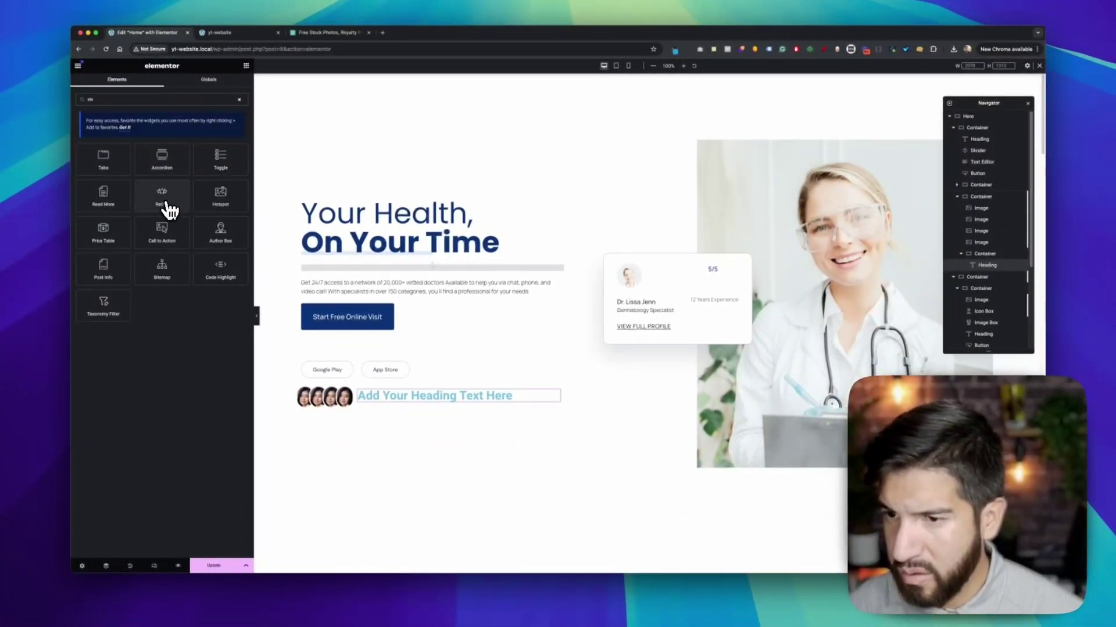
{"action": "key", "text": "BackSpace"}
{"action": "type", "text": "ars"}
{"action": "key", "text": "BackSpace"}
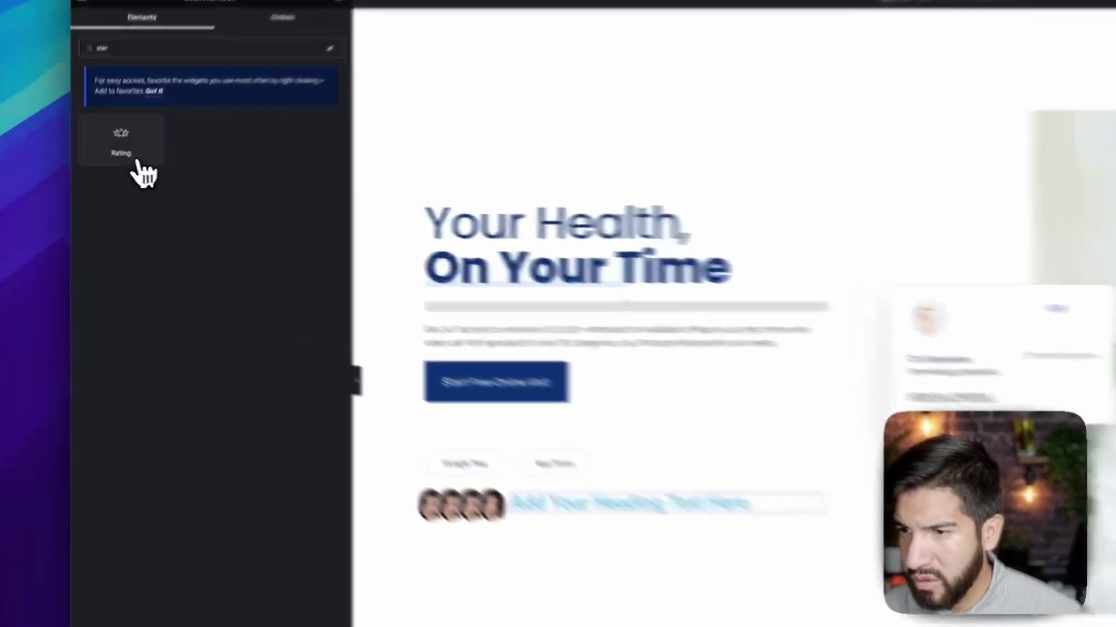
{"action": "left_click_drag", "start_coordinate": [92, 174], "coordinate": [394, 391]}
{"action": "left_click_drag", "start_coordinate": [632, 482], "coordinate": [589, 340]}
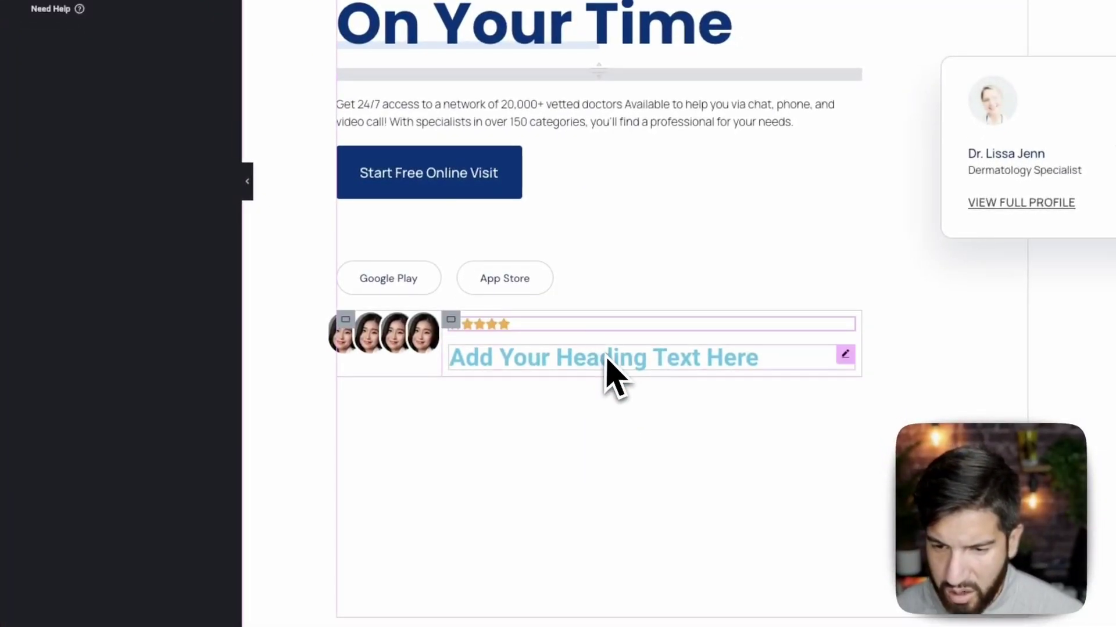
Copy the hero description text and paste its style onto the new heading below the star rating.
{"action": "left_click", "coordinate": [549, 371]}
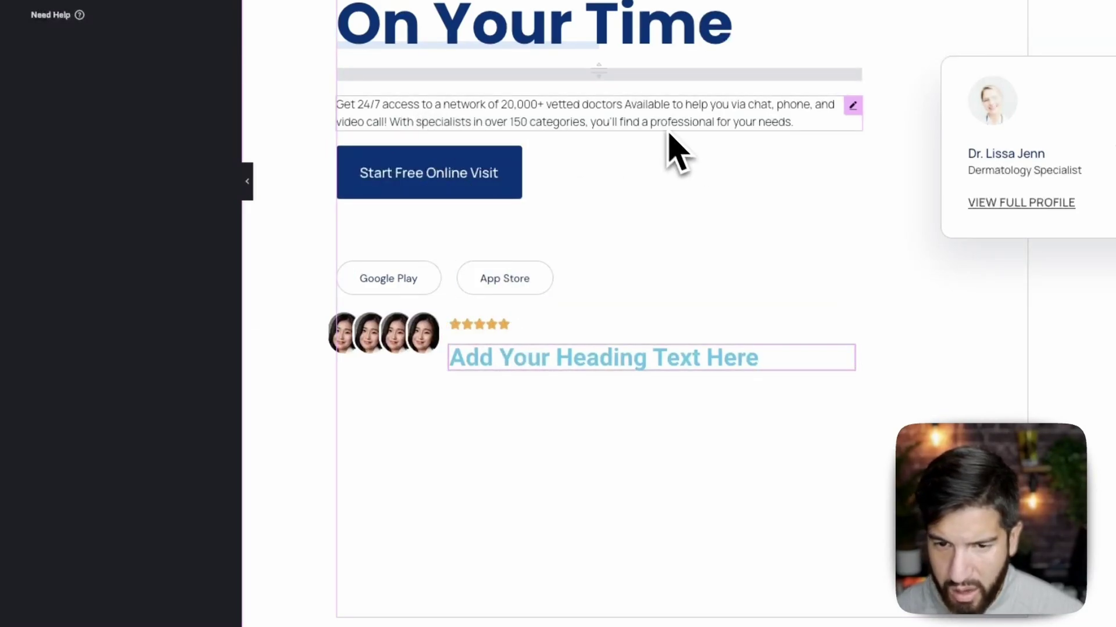
{"action": "right_click", "coordinate": [620, 119]}
{"action": "left_click", "coordinate": [645, 185]}
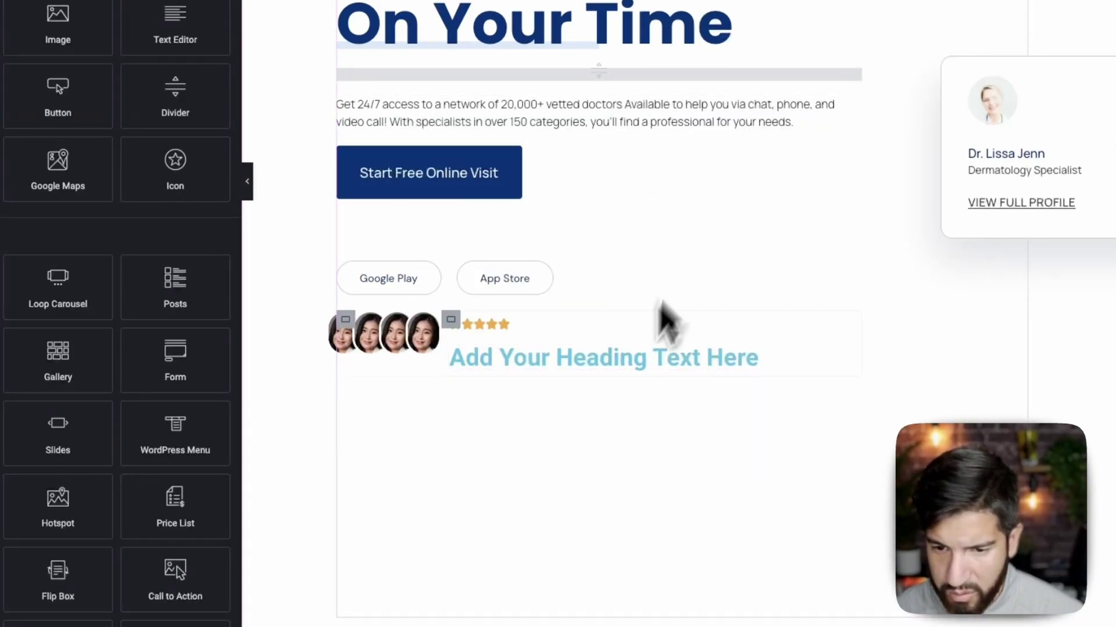
{"action": "right_click", "coordinate": [588, 347]}
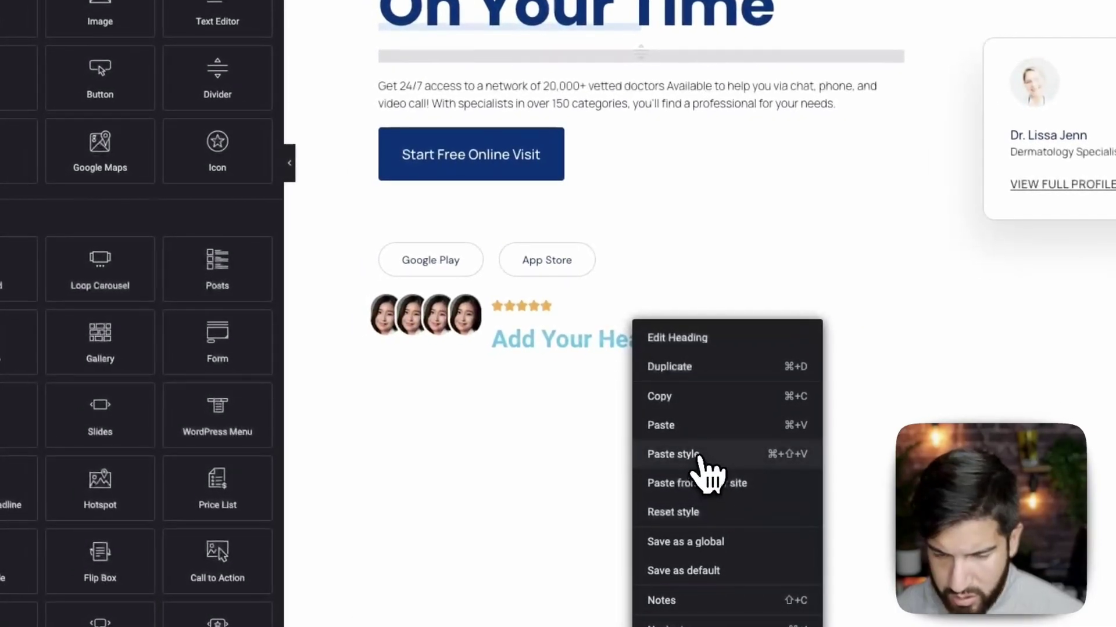
{"action": "left_click", "coordinate": [699, 456]}
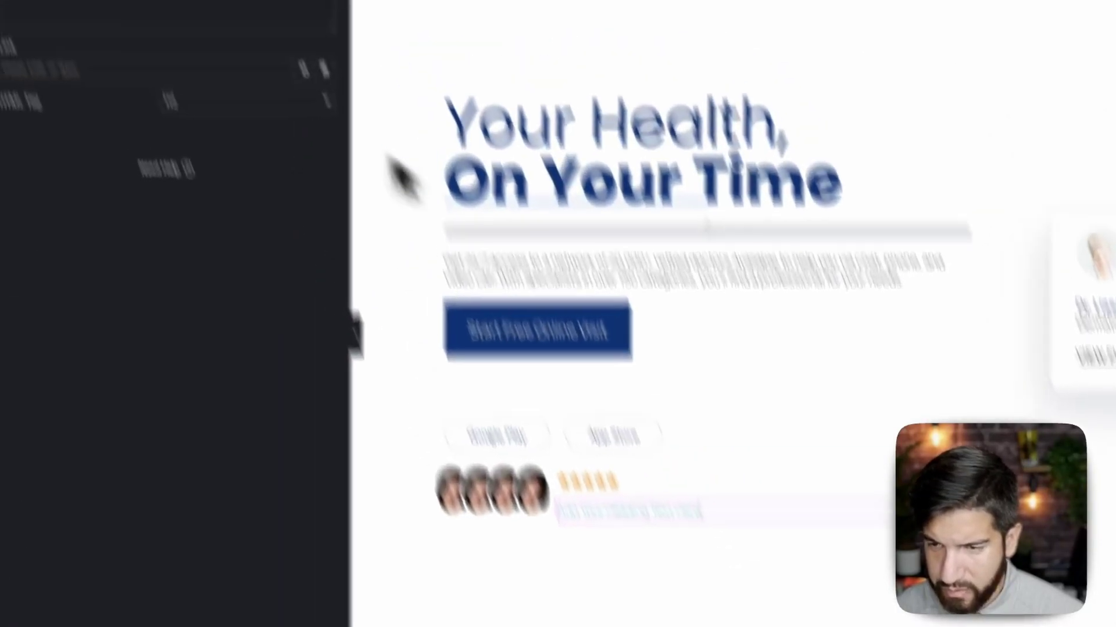
Replace the heading's global Primary text color with custom black.
{"action": "left_click", "coordinate": [235, 101]}
{"action": "left_click", "coordinate": [413, 293]}
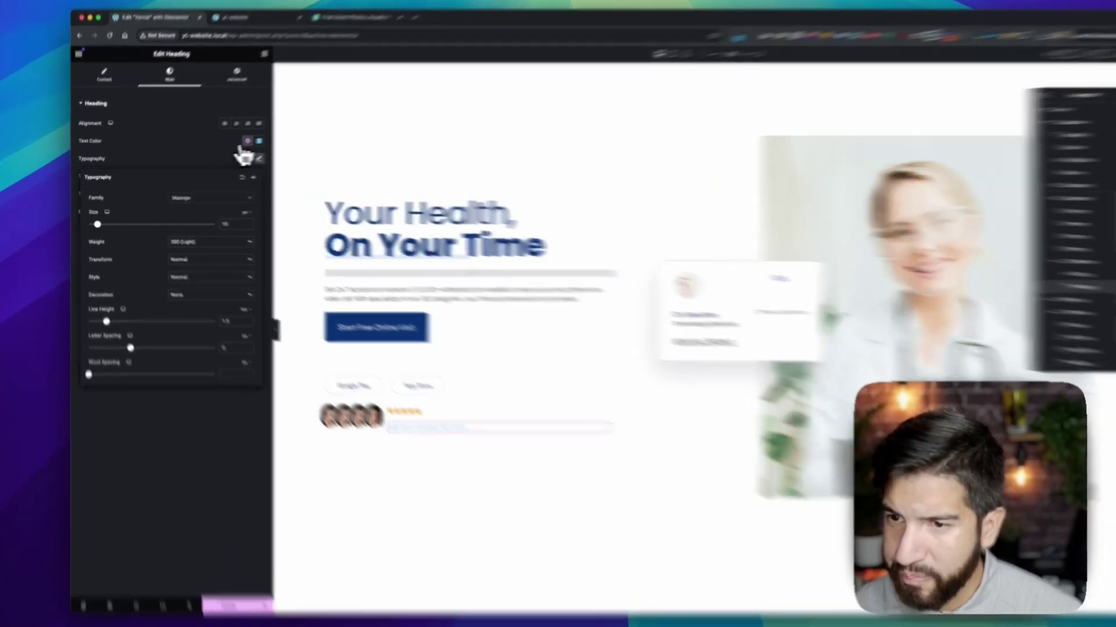
{"action": "left_click", "coordinate": [230, 144]}
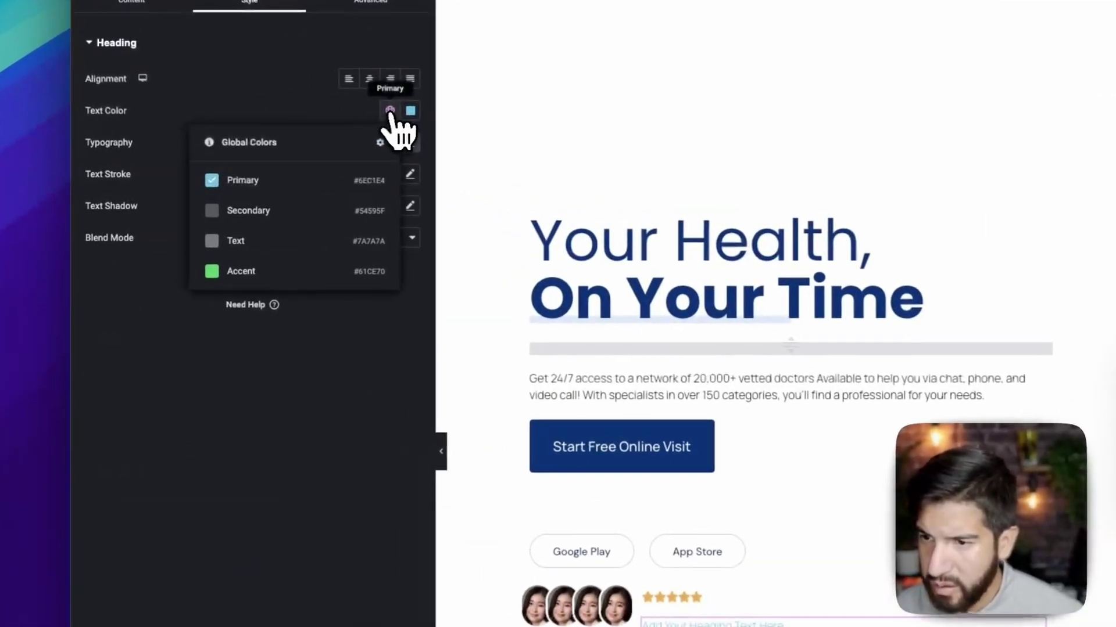
{"action": "left_click", "coordinate": [412, 110]}
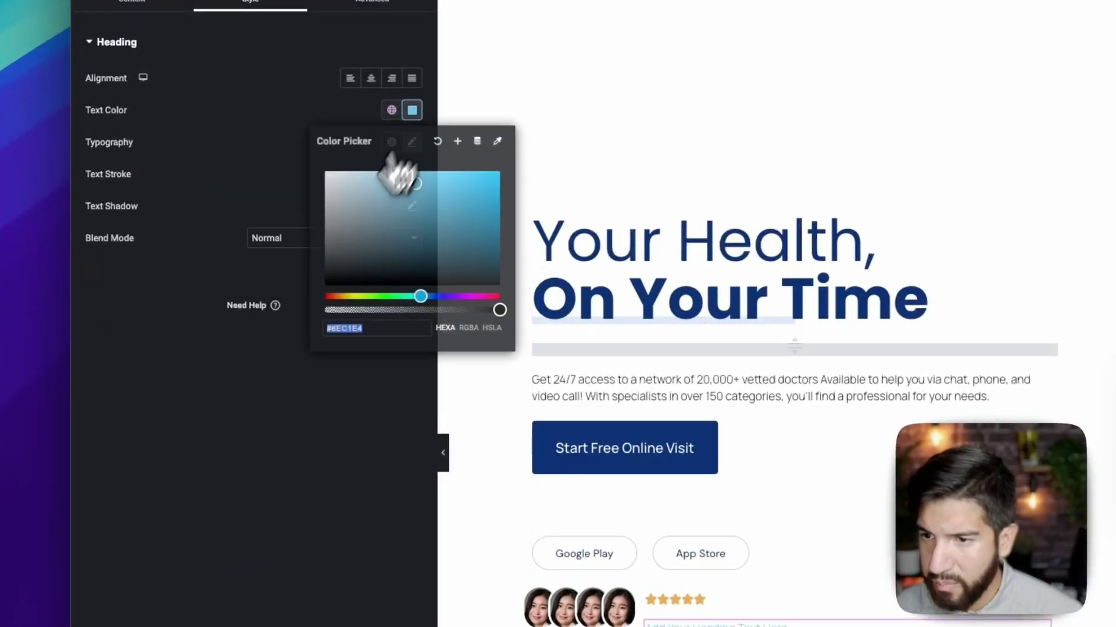
{"action": "left_click", "coordinate": [269, 510]}
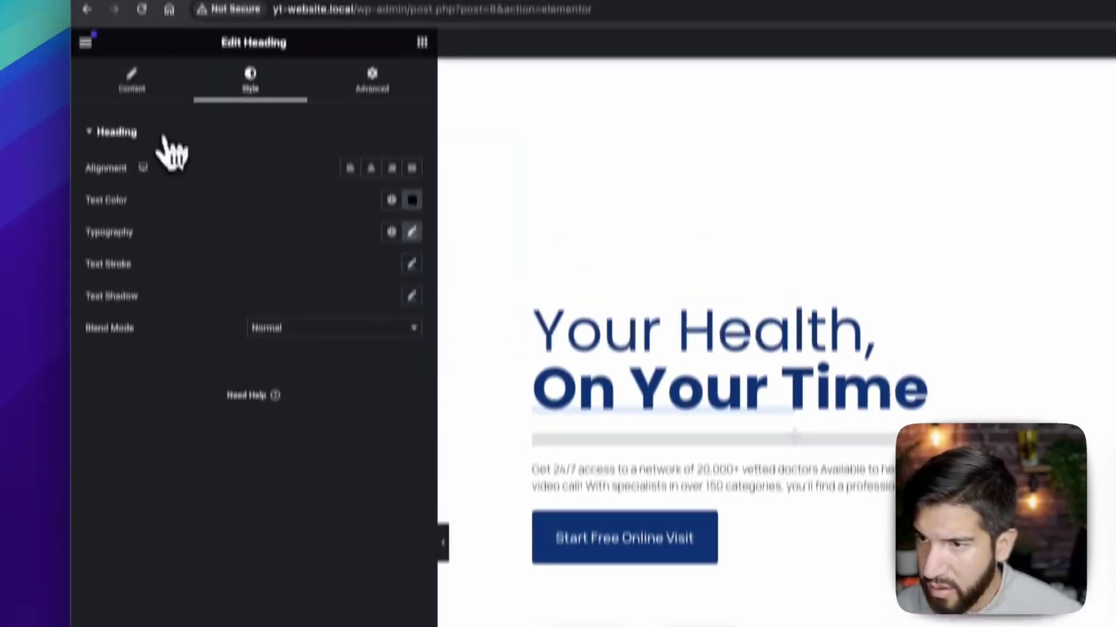
Replace the heading's title with "200+ Reviews".
{"action": "left_click", "coordinate": [124, 73]}
{"action": "triple_click", "coordinate": [183, 242]}
{"action": "key", "text": "BackSpace"}
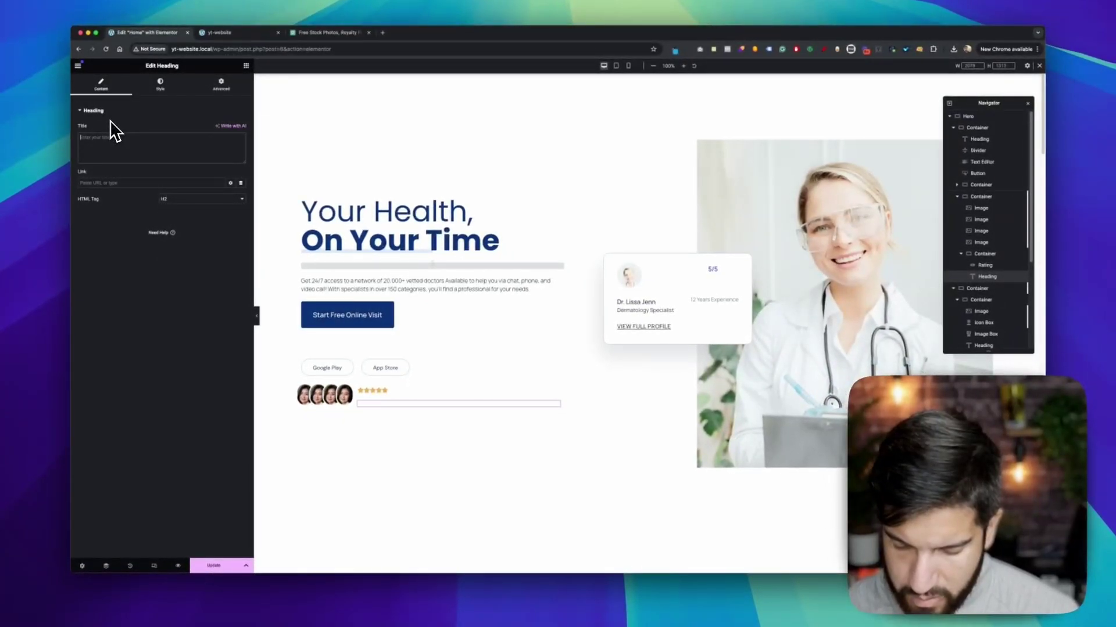
{"action": "type", "text": "200+ Reviews"}
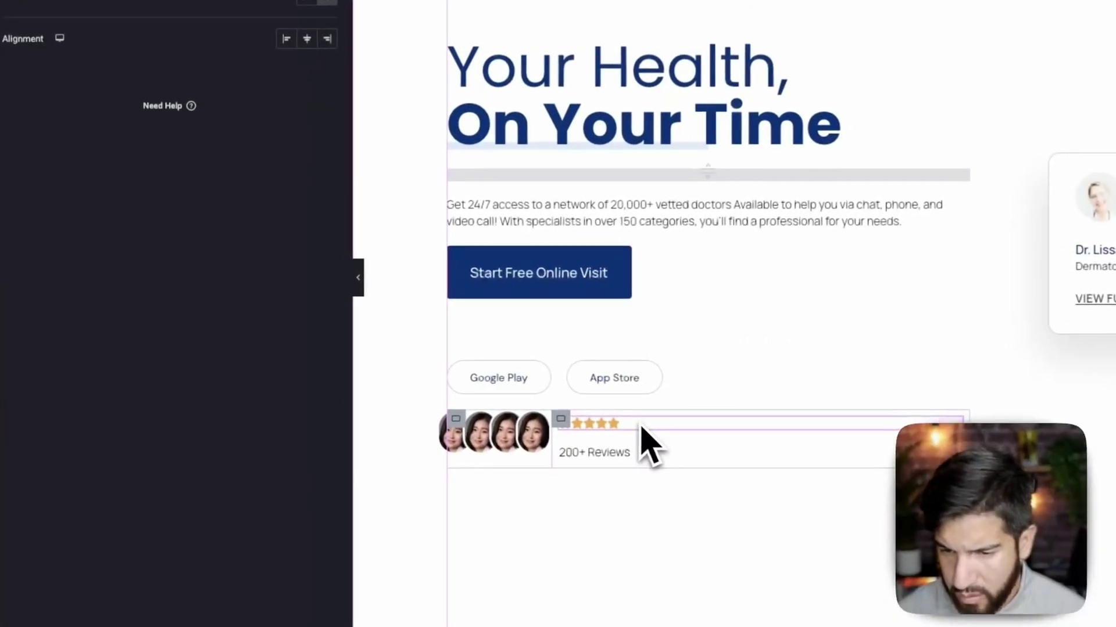
Set the padding of the container holding the star rating and review count to 0 on all sides.
{"action": "left_click", "coordinate": [429, 414]}
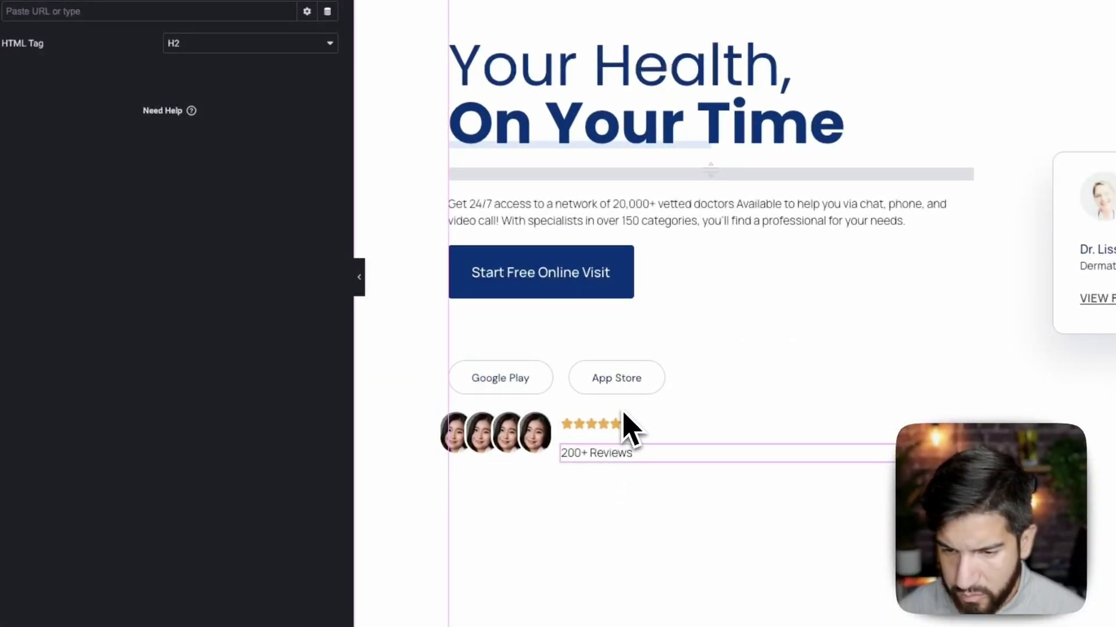
{"action": "left_click", "coordinate": [624, 434]}
{"action": "left_click", "coordinate": [607, 460]}
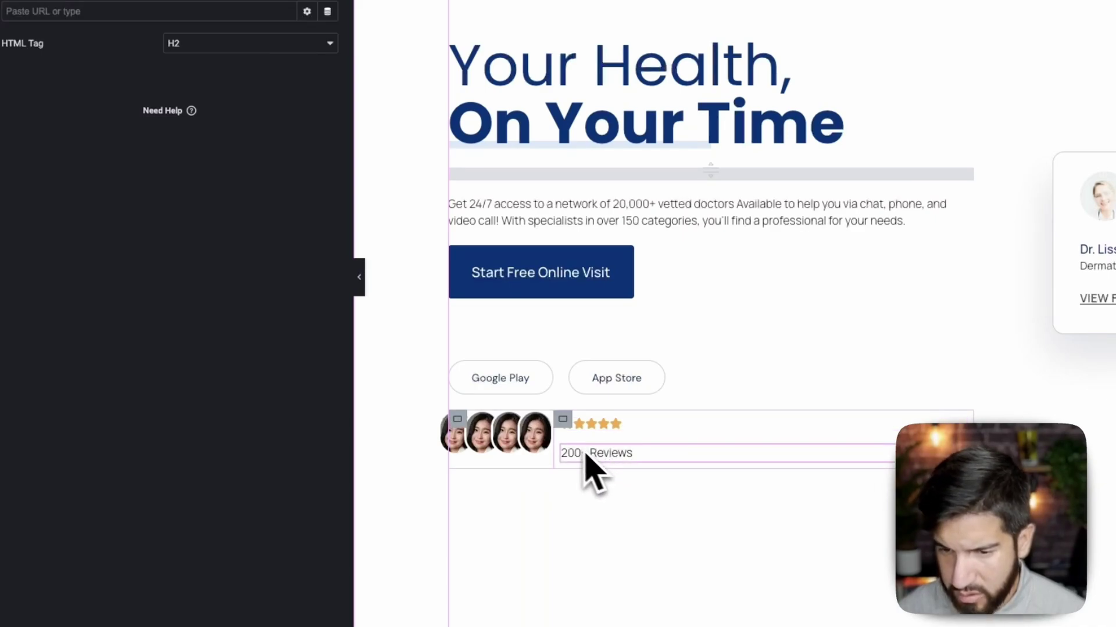
{"action": "left_click", "coordinate": [563, 420]}
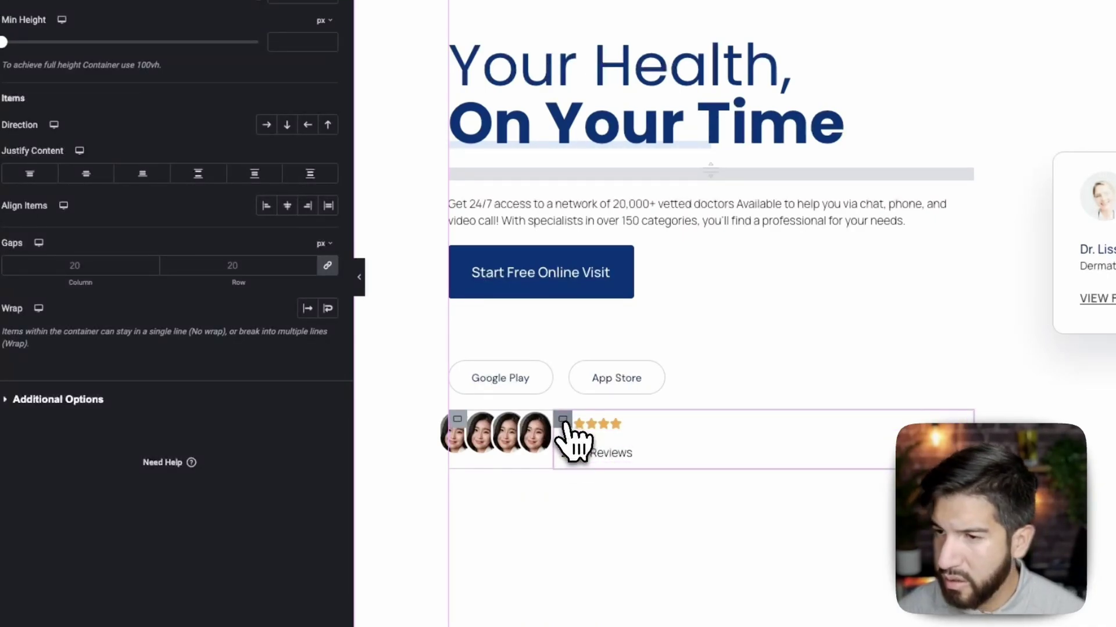
{"action": "left_click", "coordinate": [368, 87]}
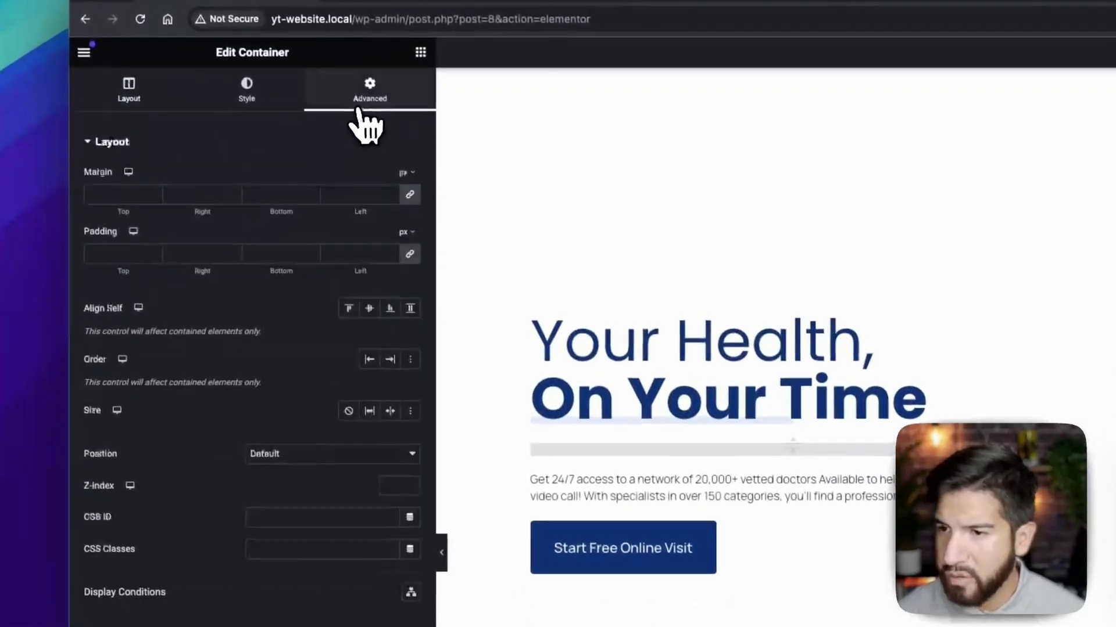
{"action": "left_click", "coordinate": [411, 259]}
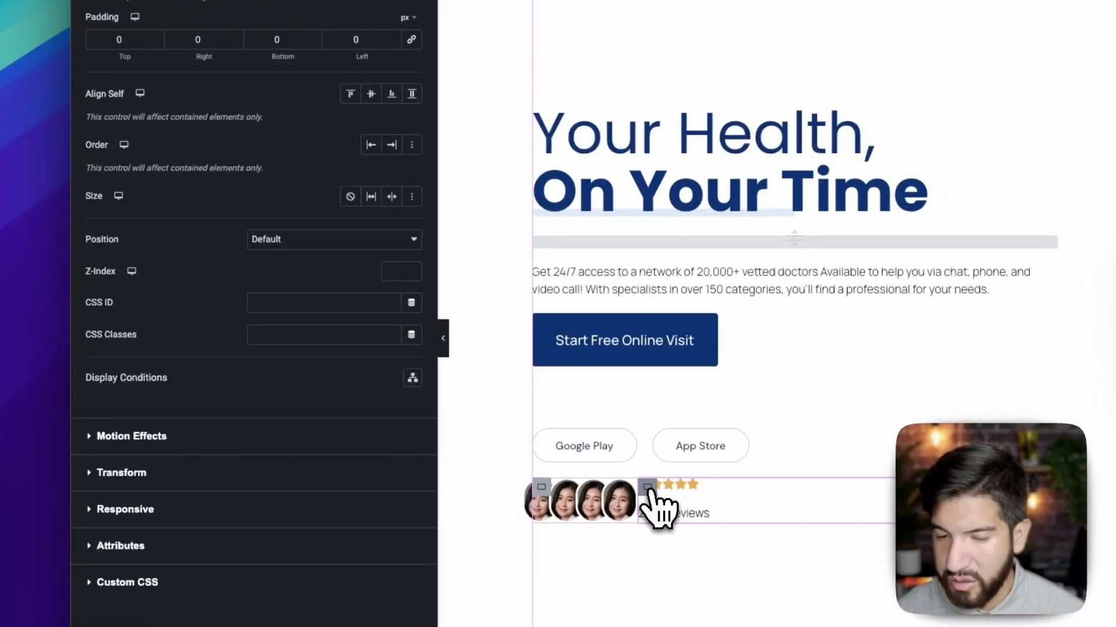
Narrow the container holding the star rating and review count so that it closely fits its contents.
{"action": "left_click", "coordinate": [128, 145]}
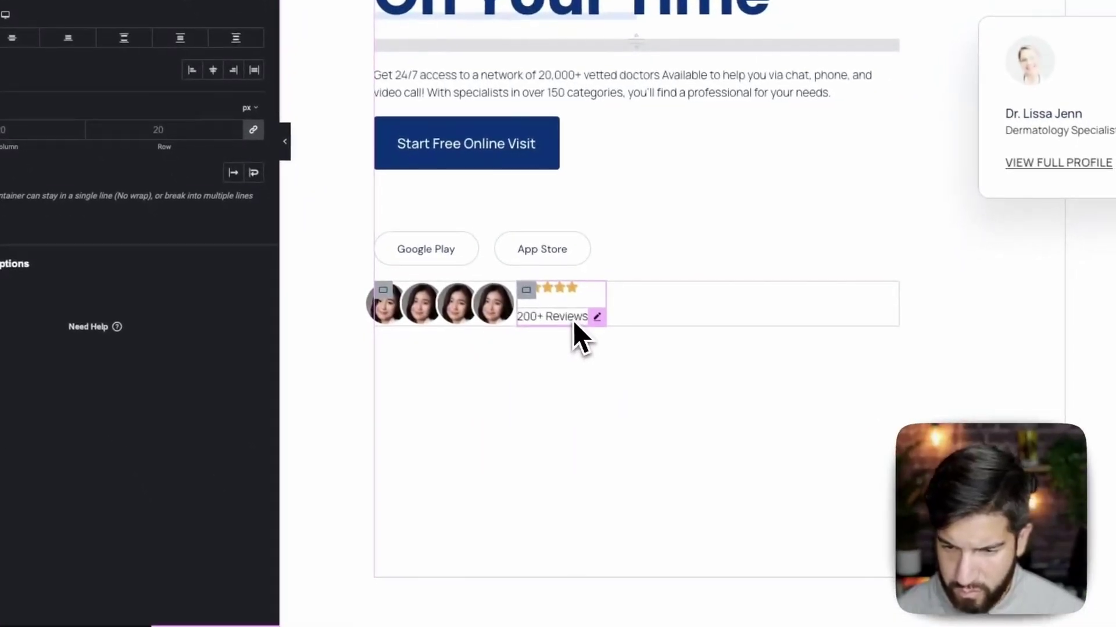
{"action": "left_click", "coordinate": [574, 322]}
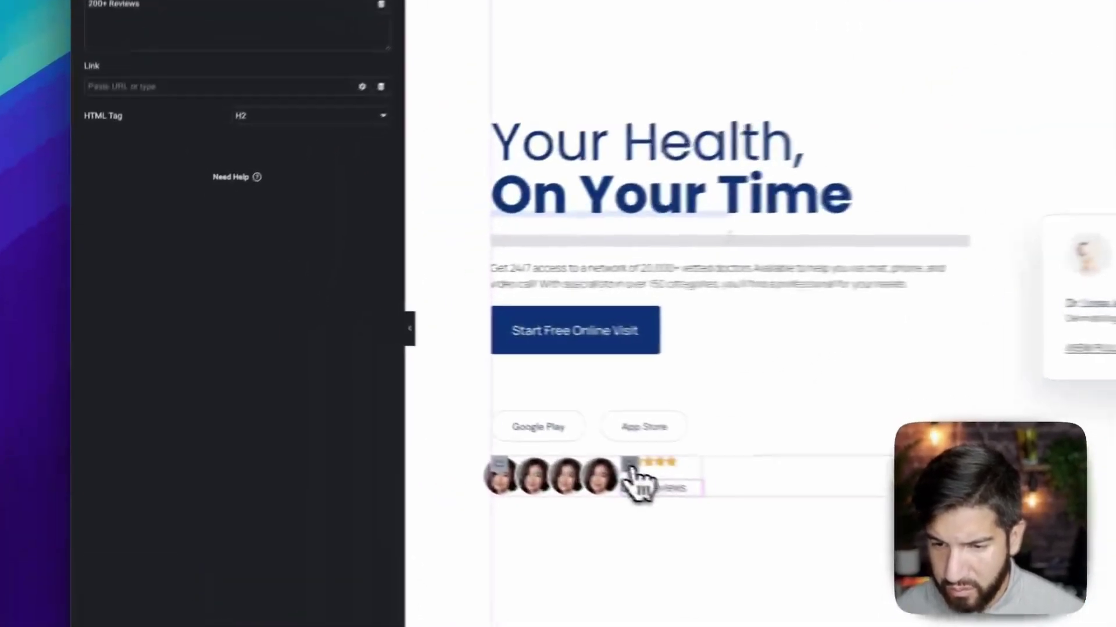
Set the left padding of the container holding the star rating and review count to 10, with the other sides at 0.
{"action": "left_click", "coordinate": [377, 390]}
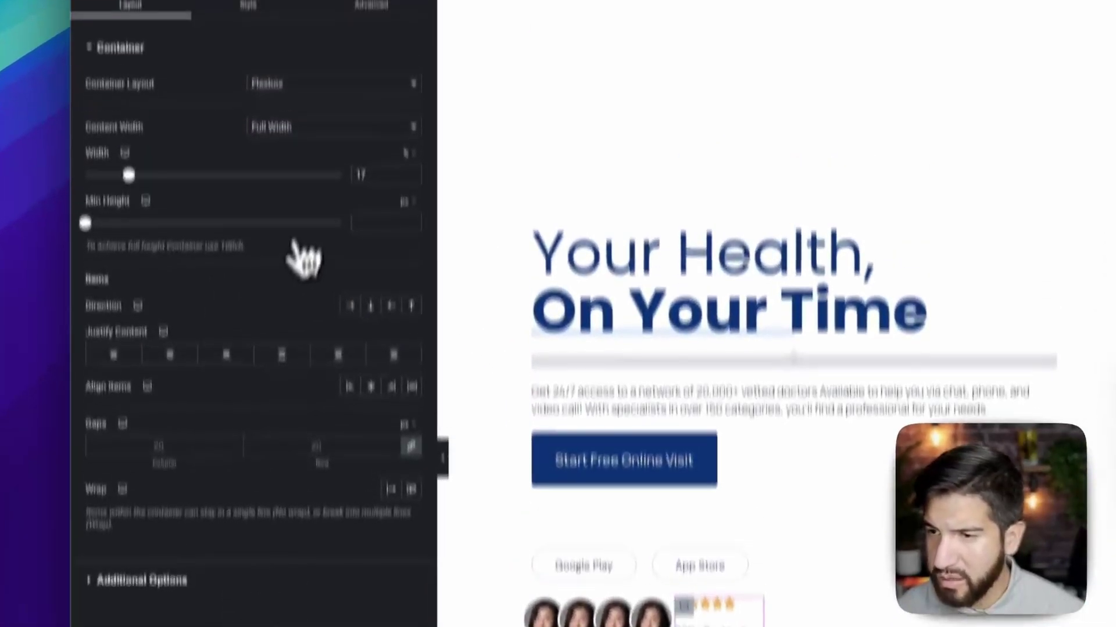
{"action": "left_click", "coordinate": [386, 113]}
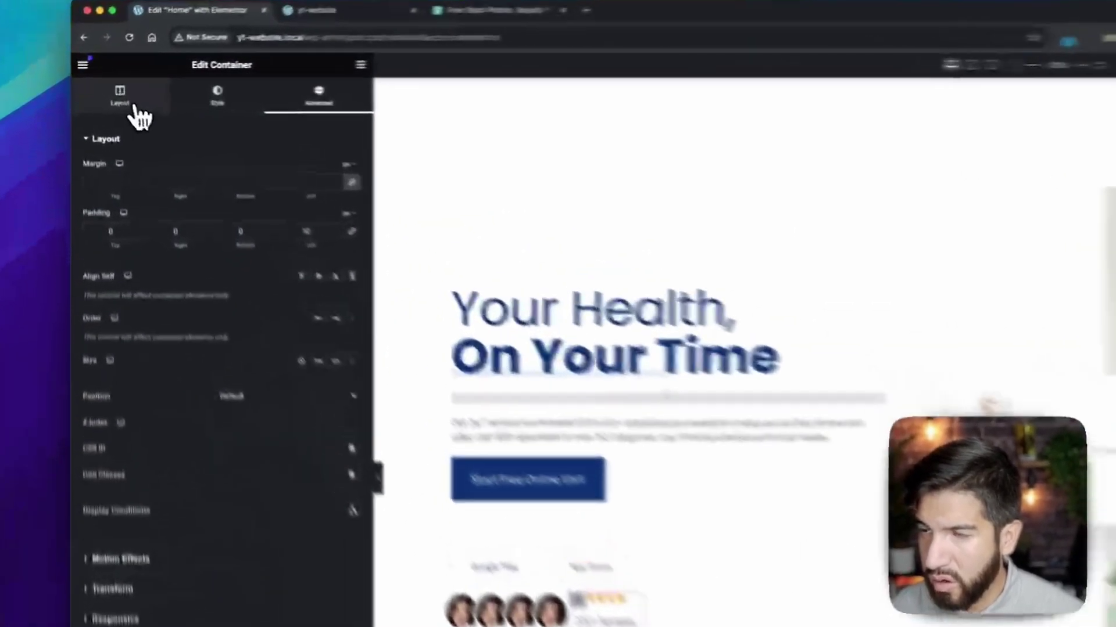
Set the rating container's gaps to 10 px and align its items to the start with centered justification, previewing the result.
{"action": "left_click", "coordinate": [100, 84]}
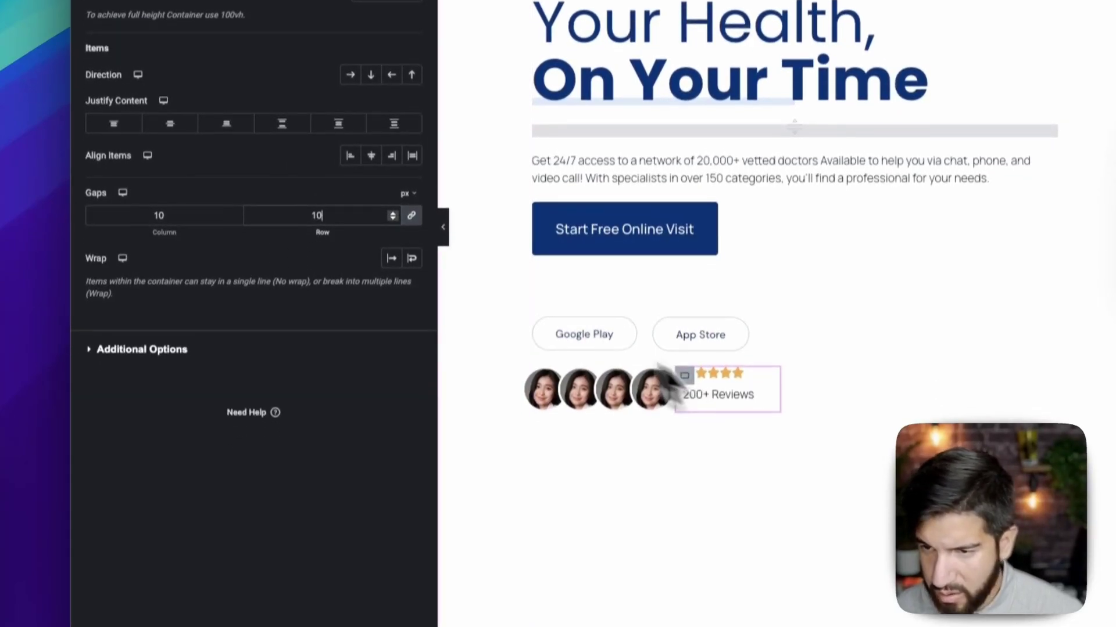
{"action": "left_click", "coordinate": [371, 204]}
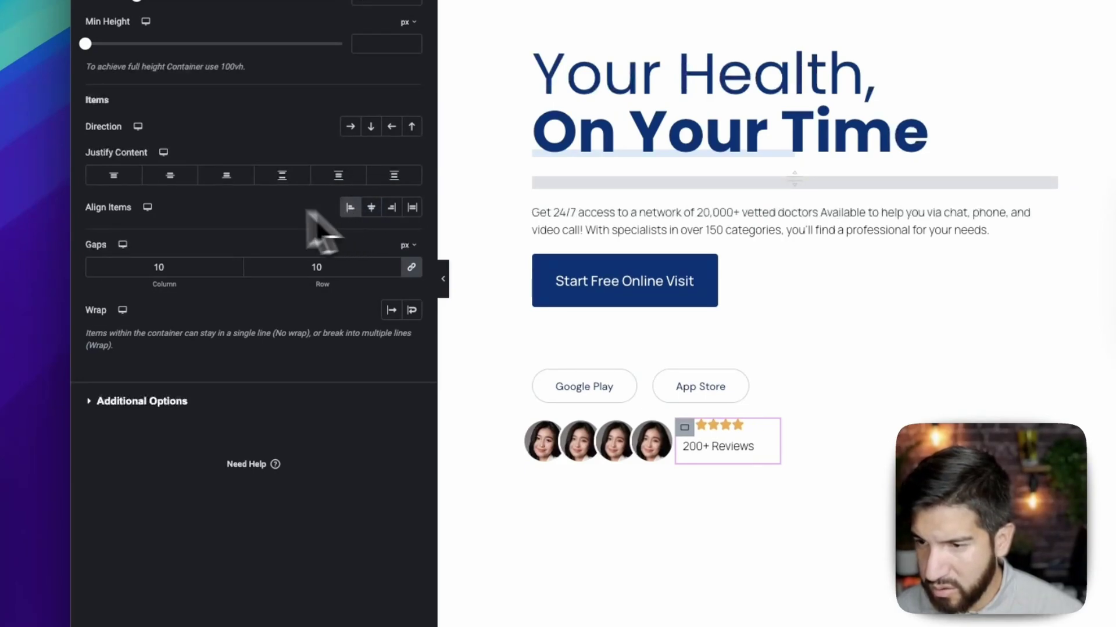
{"action": "left_click", "coordinate": [173, 185]}
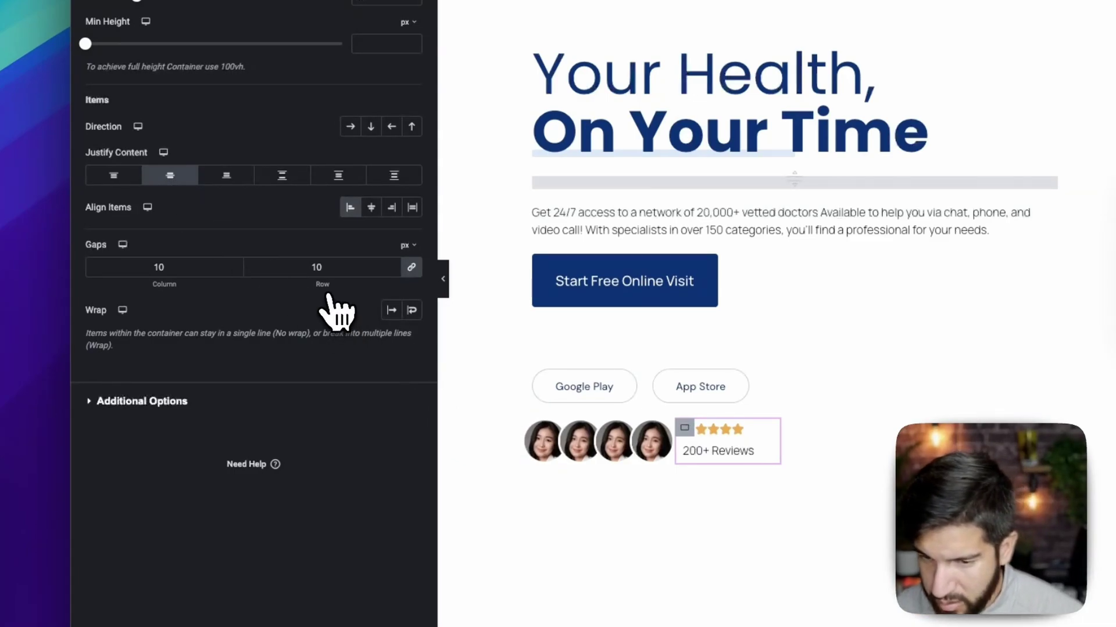
{"action": "left_click", "coordinate": [443, 288]}
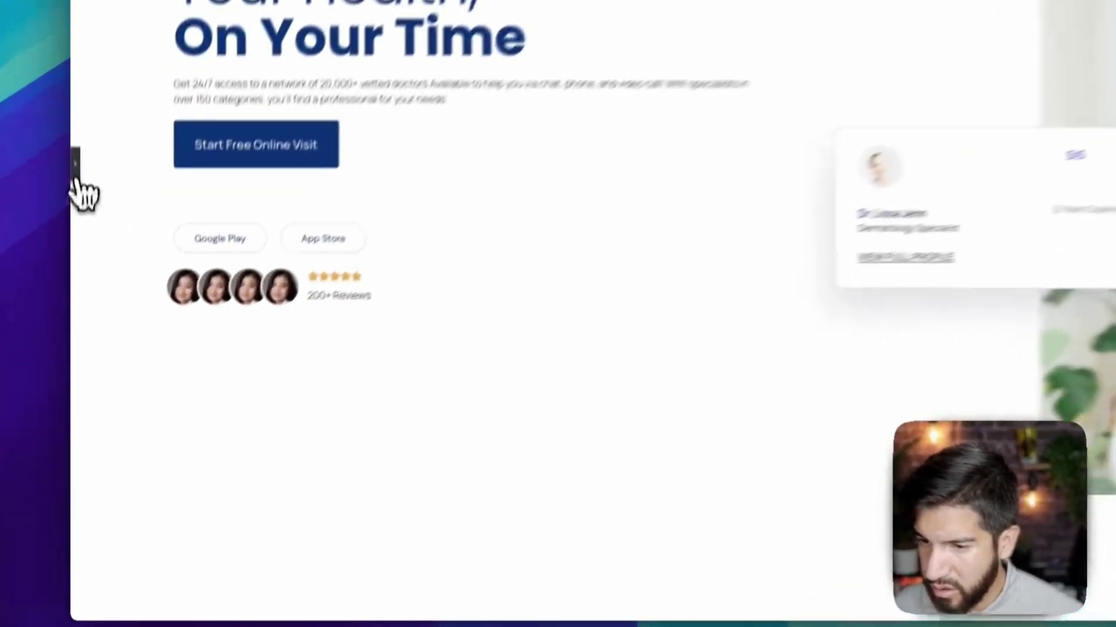
{"action": "left_click", "coordinate": [73, 315]}
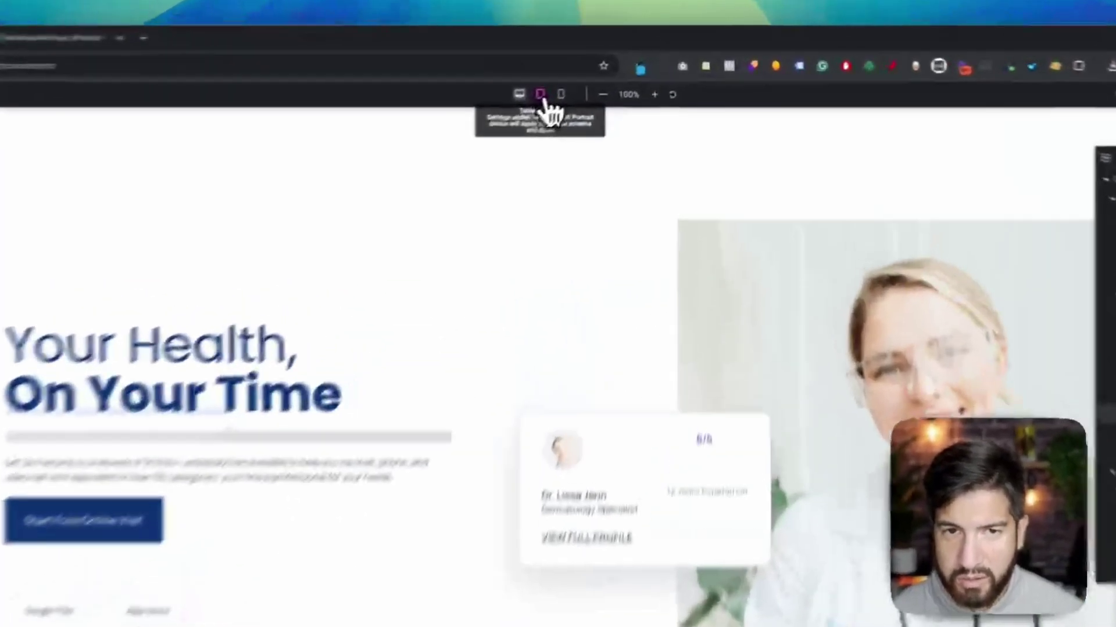
Switch to the tablet view and widen the container holding the rating and review count to 29%.
{"action": "left_click", "coordinate": [617, 67]}
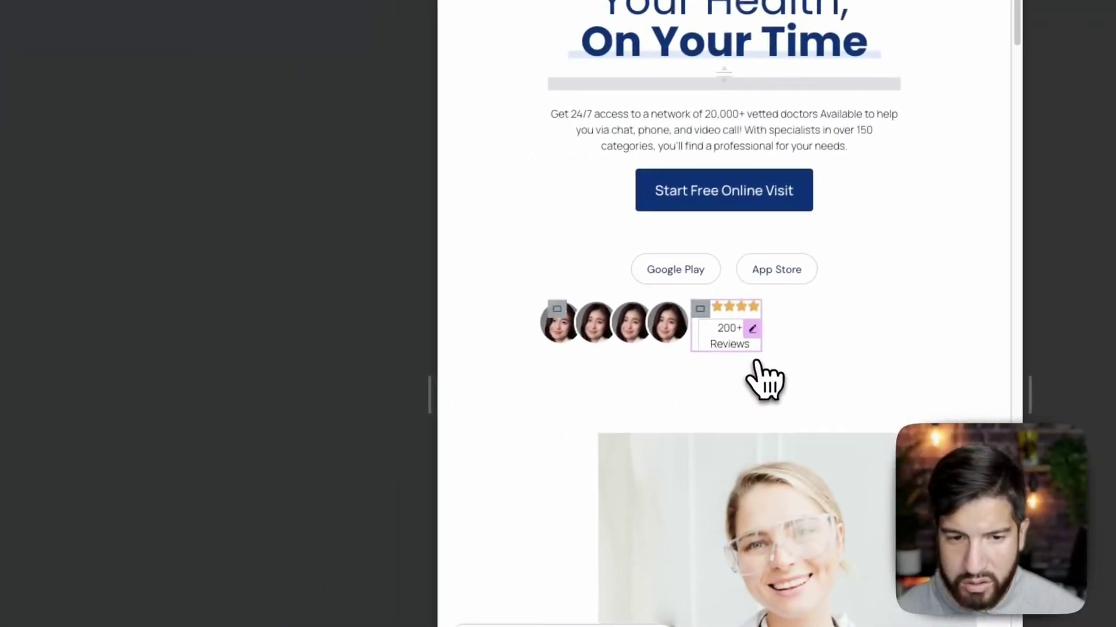
{"action": "left_click", "coordinate": [710, 309]}
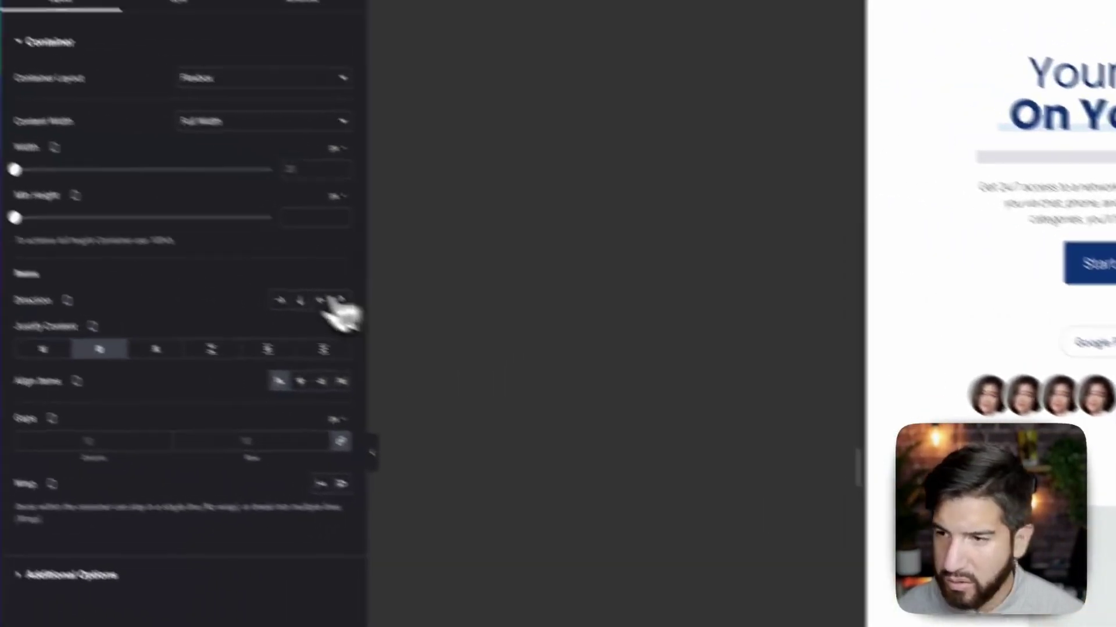
{"action": "left_click_drag", "start_coordinate": [84, 267], "coordinate": [94, 269]}
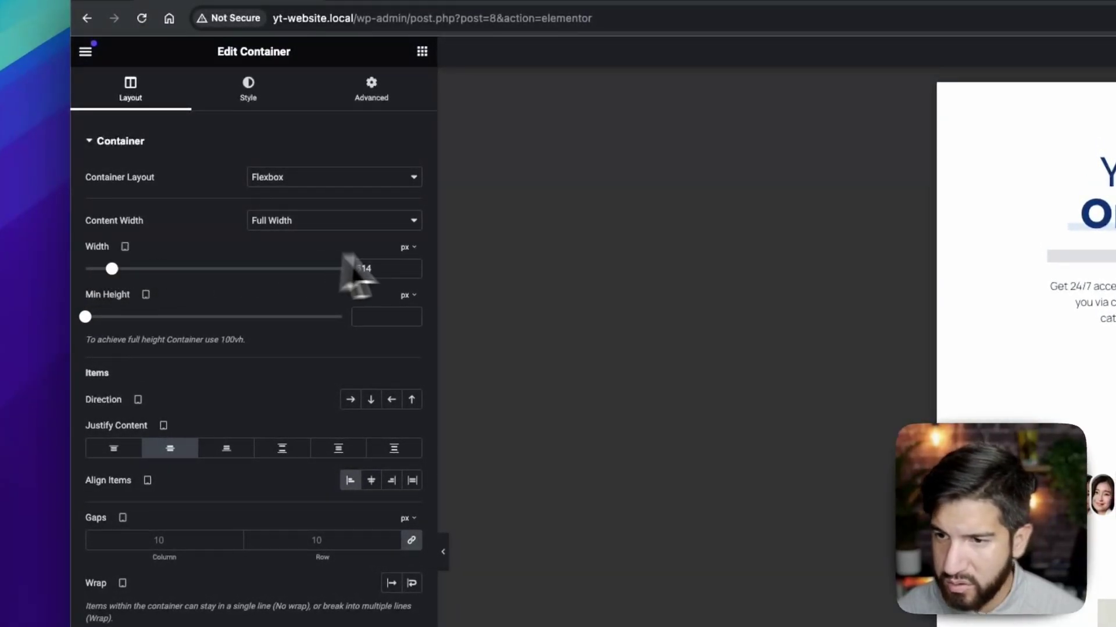
{"action": "left_click", "coordinate": [412, 268]}
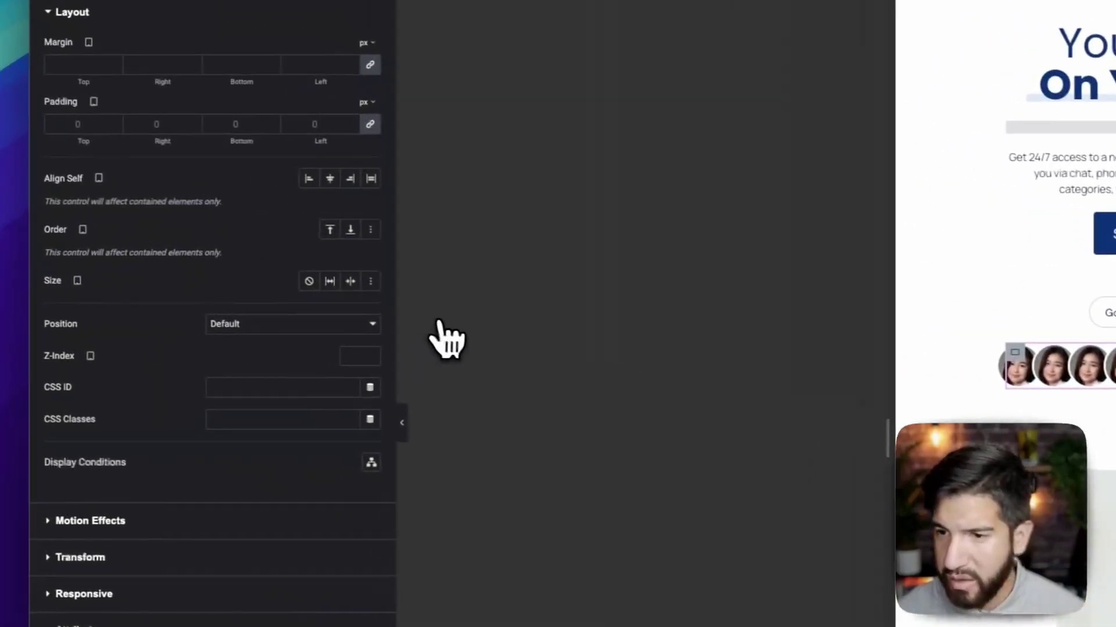
Center the contents of the parent reviews row in the tablet layout and check it at different preview widths.
{"action": "left_click", "coordinate": [119, 114]}
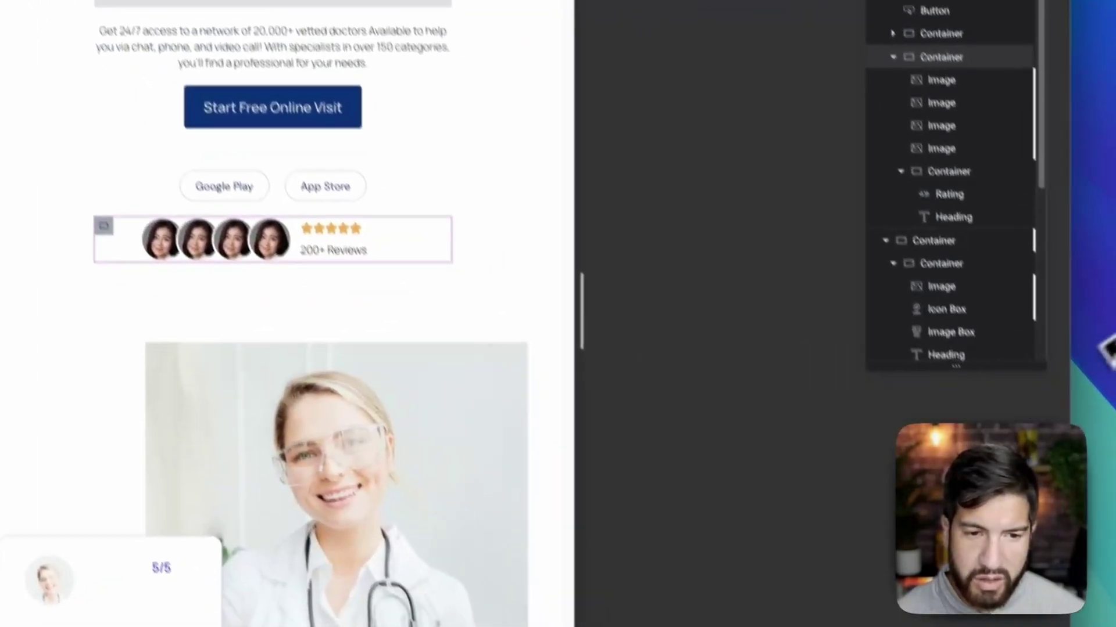
{"action": "left_click_drag", "start_coordinate": [1104, 348], "coordinate": [1110, 348]}
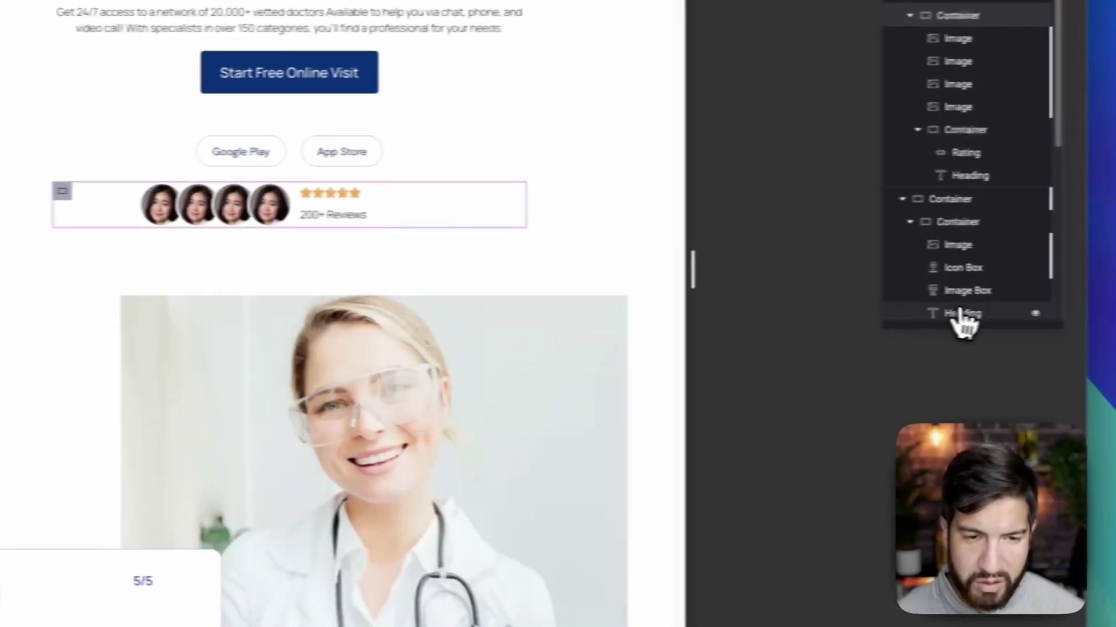
{"action": "left_click_drag", "start_coordinate": [697, 314], "coordinate": [561, 316]}
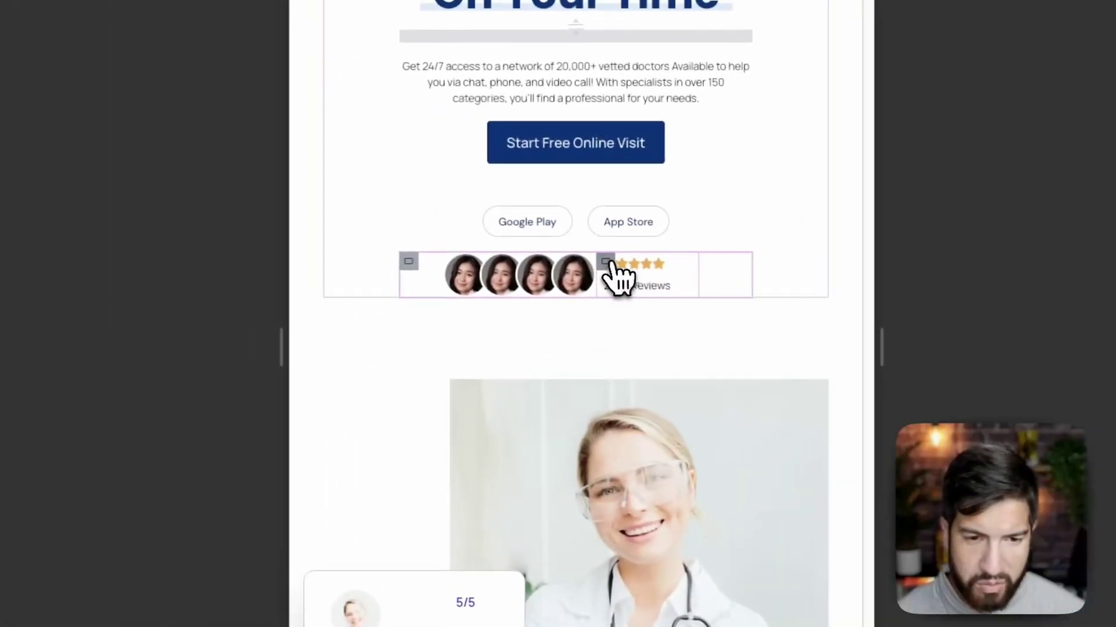
Set the rating container's tablet width to a fixed 110 px and check the row while resizing the preview.
{"action": "left_click", "coordinate": [606, 261]}
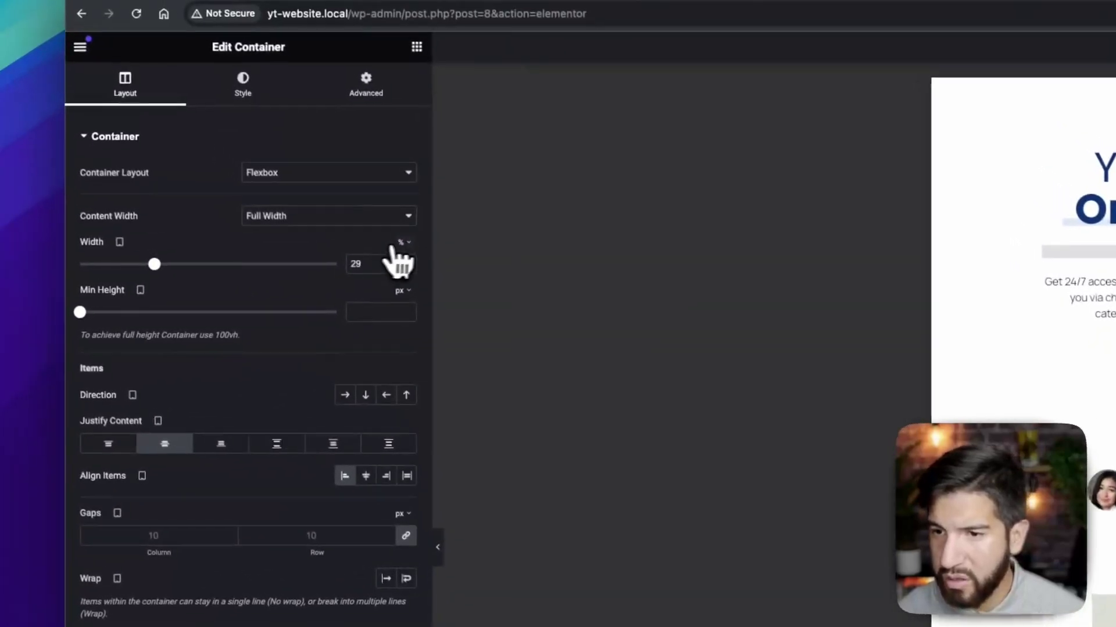
{"action": "left_click", "coordinate": [403, 242]}
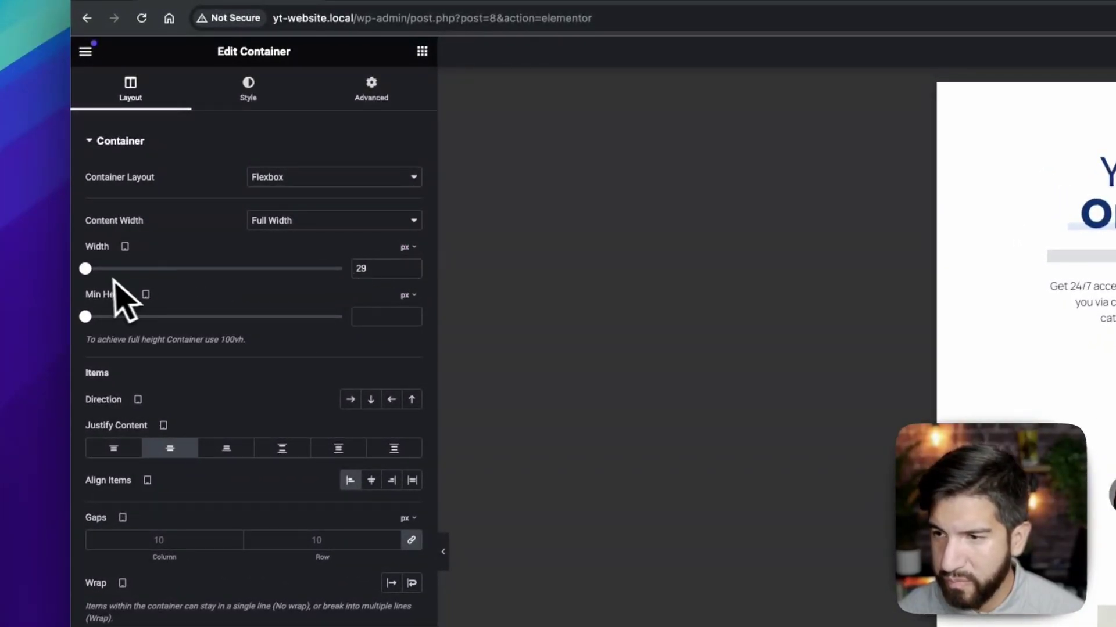
{"action": "left_click_drag", "start_coordinate": [124, 269], "coordinate": [45, 284]}
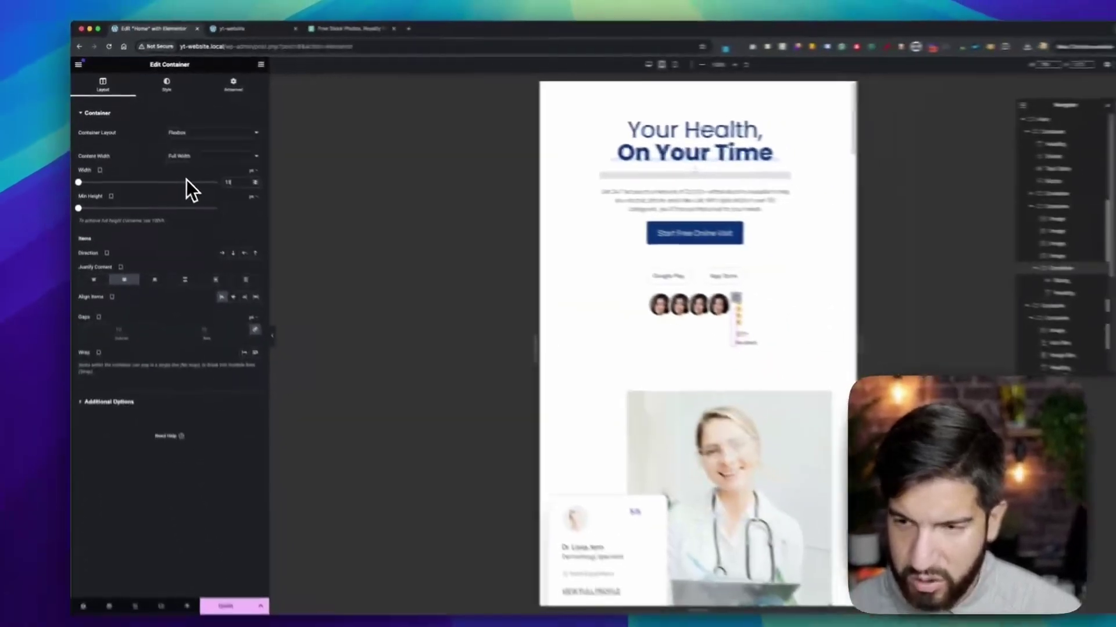
{"action": "type", "text": "30"}
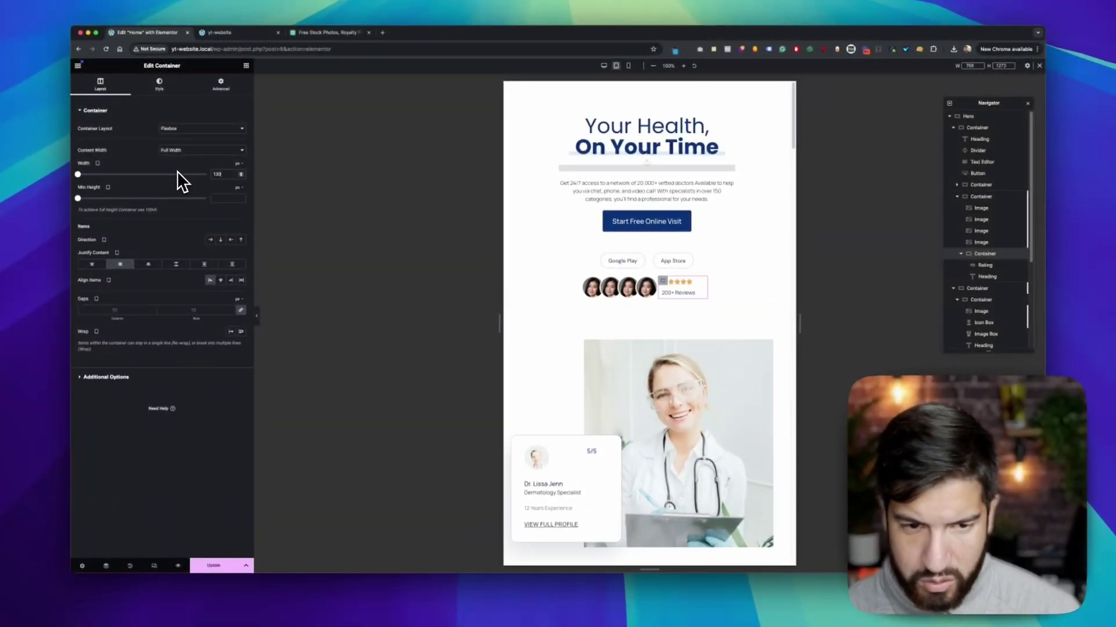
{"action": "key", "text": "BackSpace"}
{"action": "key", "text": "BackSpace"}
{"action": "type", "text": "10"}
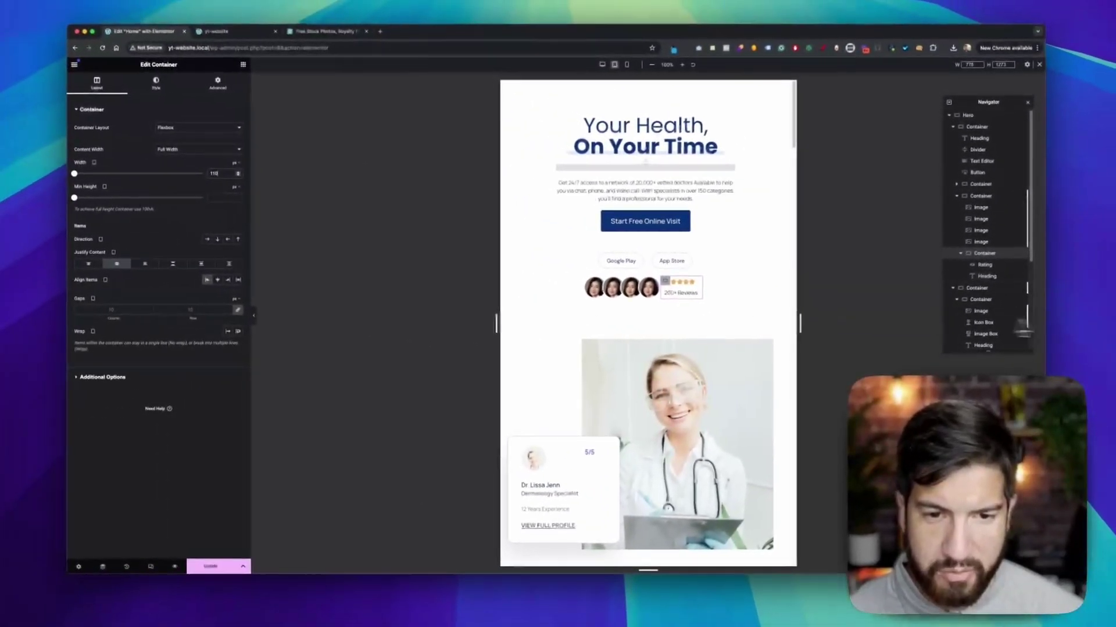
{"action": "left_click_drag", "start_coordinate": [849, 323], "coordinate": [1046, 331]}
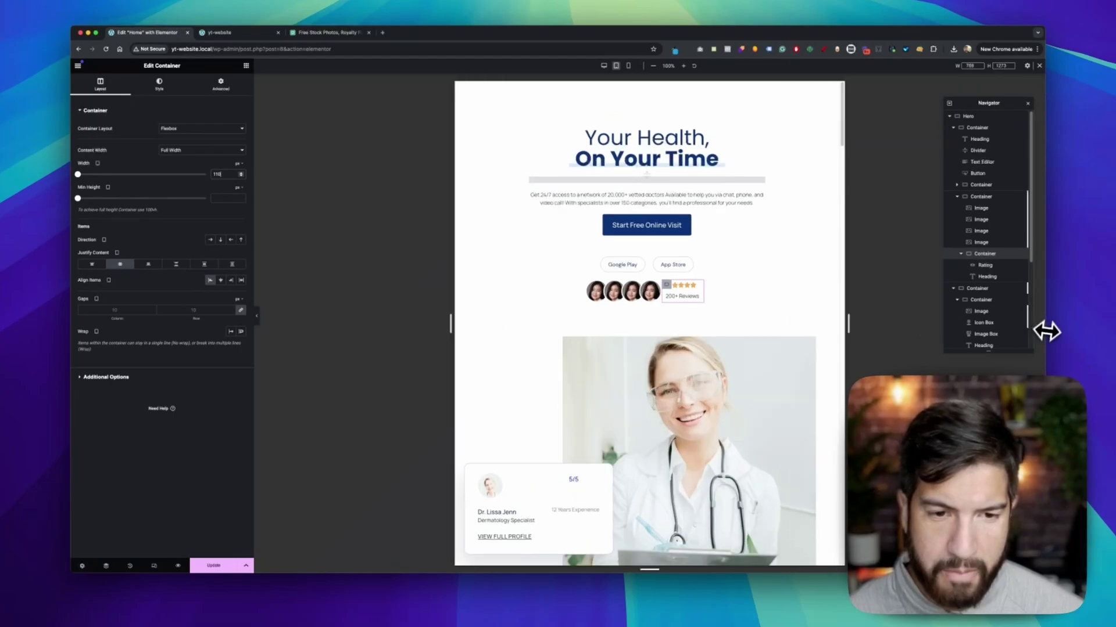
{"action": "left_click_drag", "start_coordinate": [811, 328], "coordinate": [703, 308]}
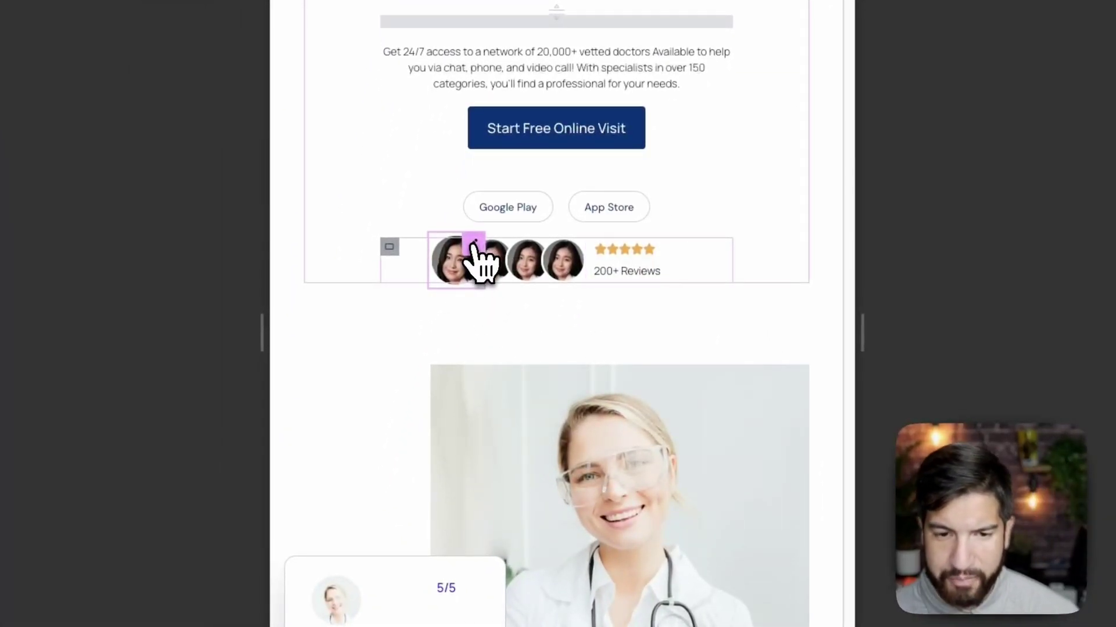
Try making the first portrait smaller in the tablet layout through its image style settings.
{"action": "left_click", "coordinate": [474, 243]}
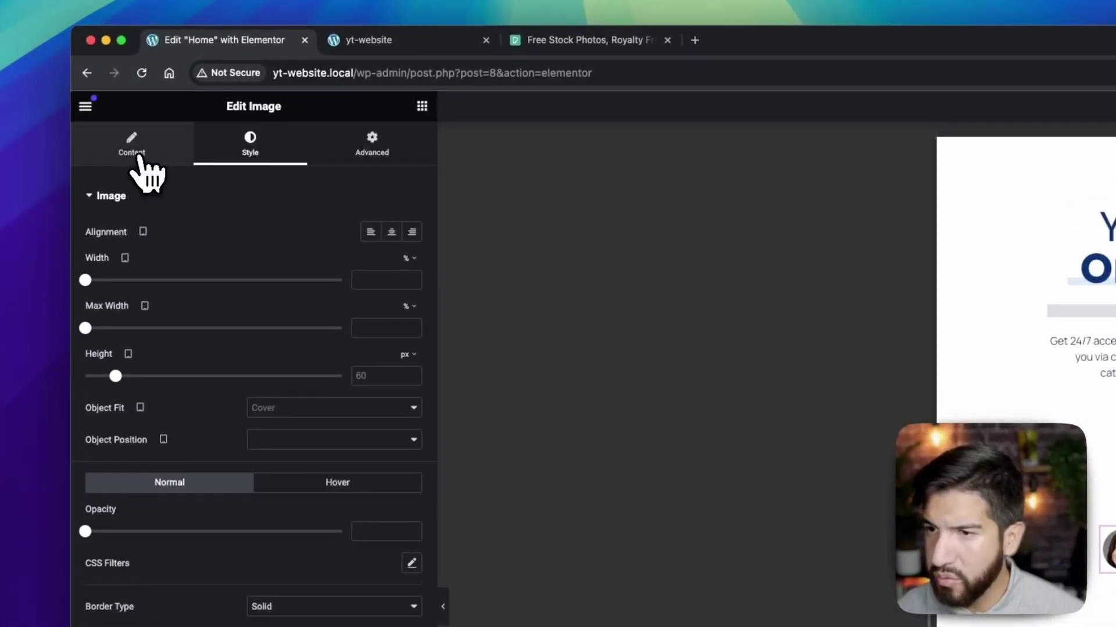
{"action": "left_click", "coordinate": [370, 153]}
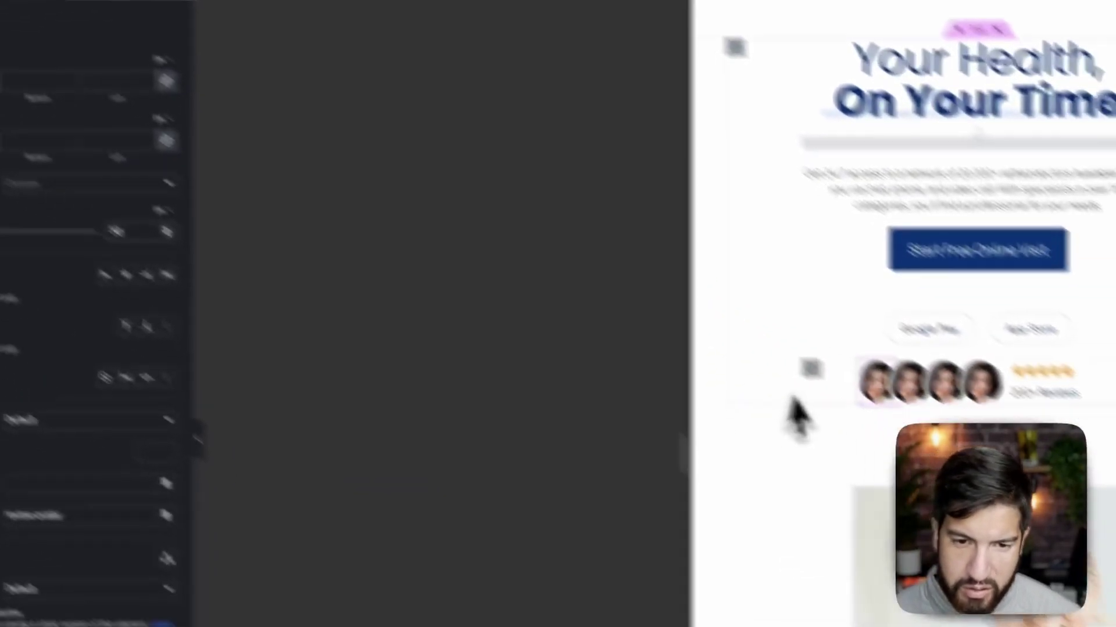
{"action": "right_click", "coordinate": [763, 325]}
{"action": "left_click", "coordinate": [797, 391]}
{"action": "right_click", "coordinate": [793, 327]}
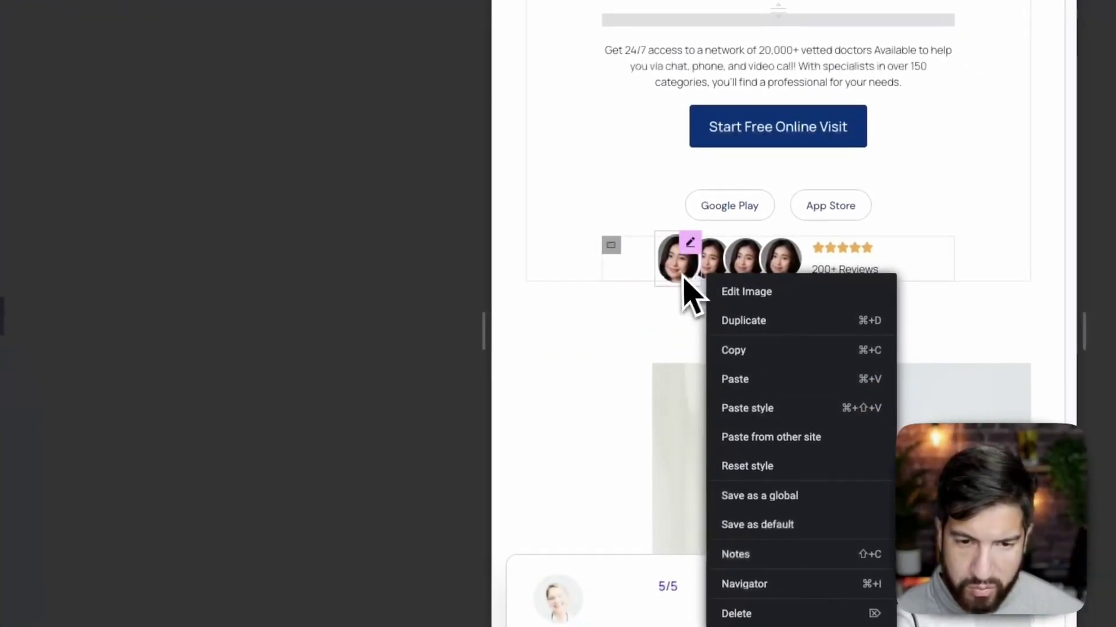
{"action": "left_click", "coordinate": [733, 313]}
{"action": "left_click", "coordinate": [238, 123]}
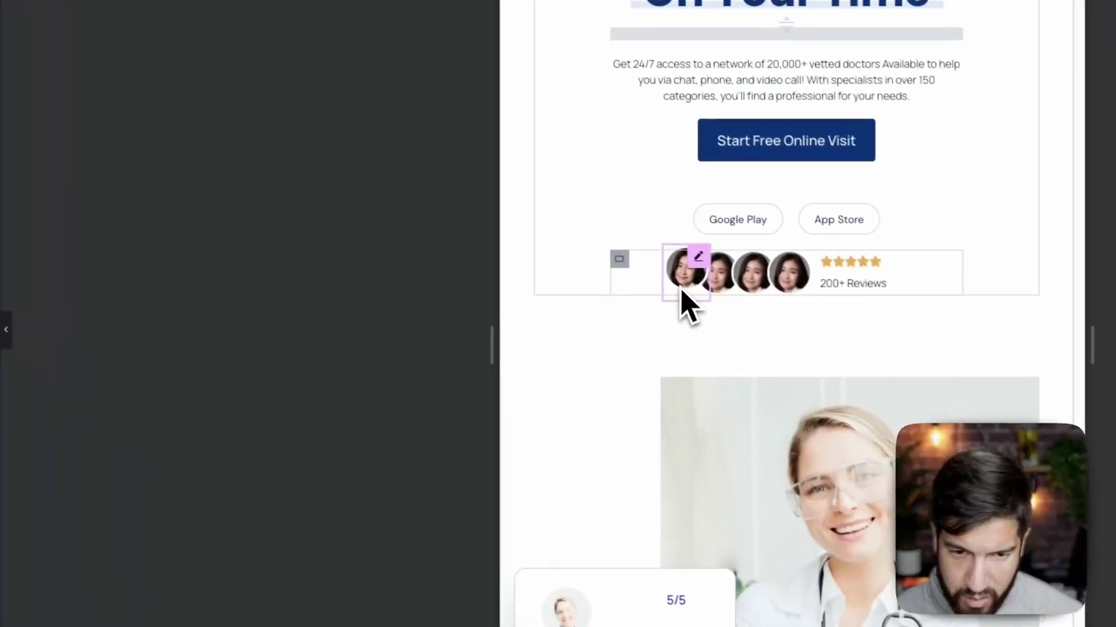
Try copying the first portrait's style and pasting it onto the other three portraits in the tablet layout.
{"action": "right_click", "coordinate": [679, 278]}
{"action": "left_click", "coordinate": [701, 328]}
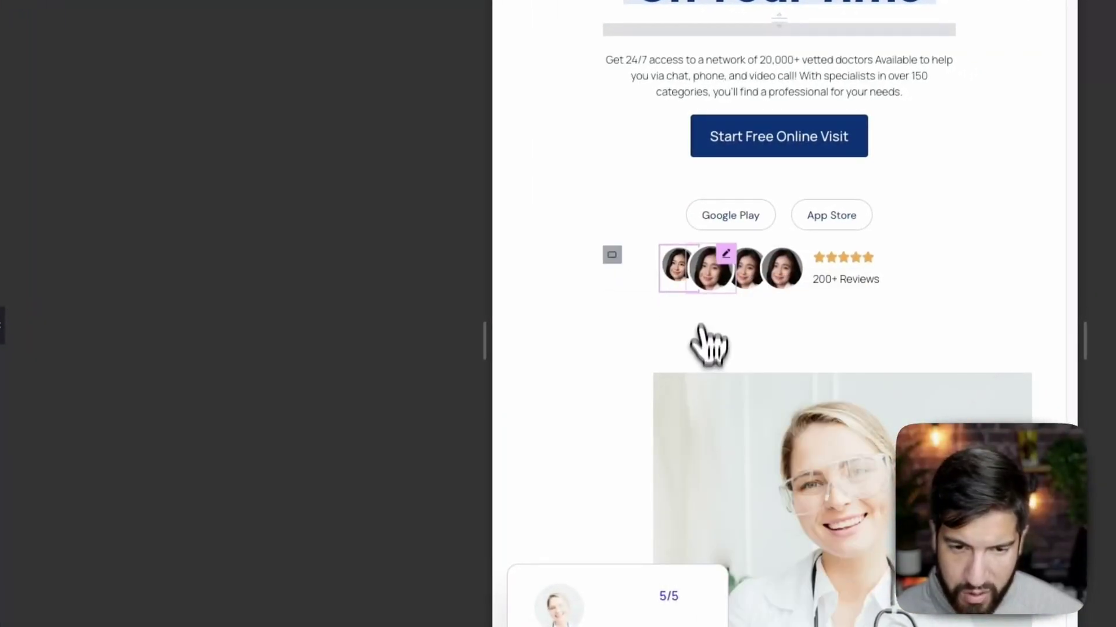
{"action": "right_click", "coordinate": [714, 290]}
{"action": "left_click", "coordinate": [755, 416]}
{"action": "right_click", "coordinate": [735, 292]}
{"action": "left_click", "coordinate": [768, 410]}
{"action": "right_click", "coordinate": [773, 279]}
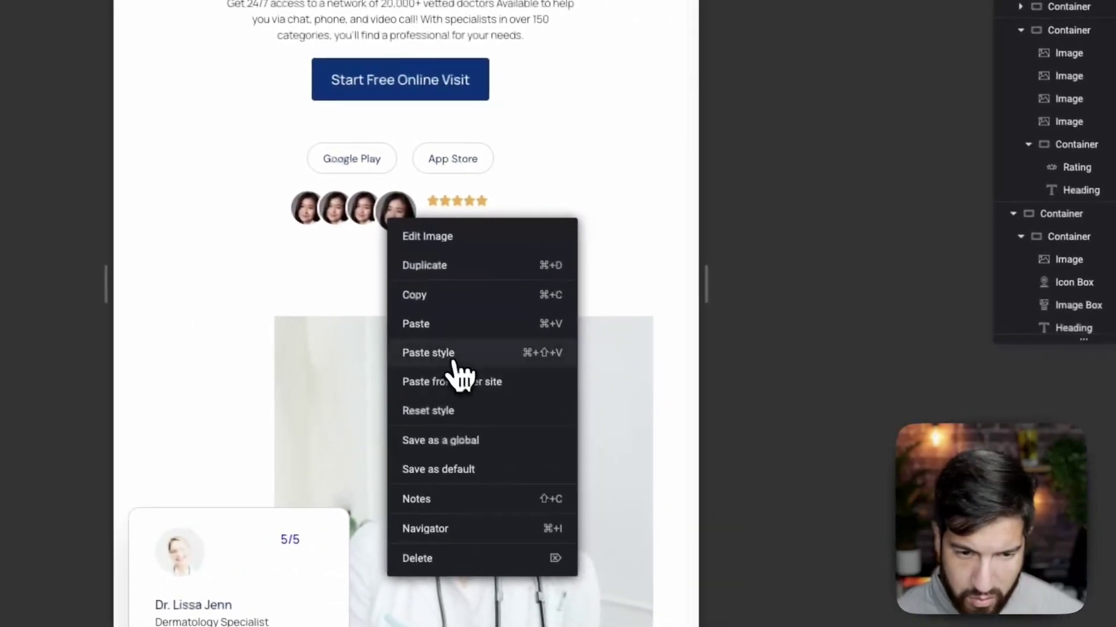
{"action": "left_click", "coordinate": [517, 366]}
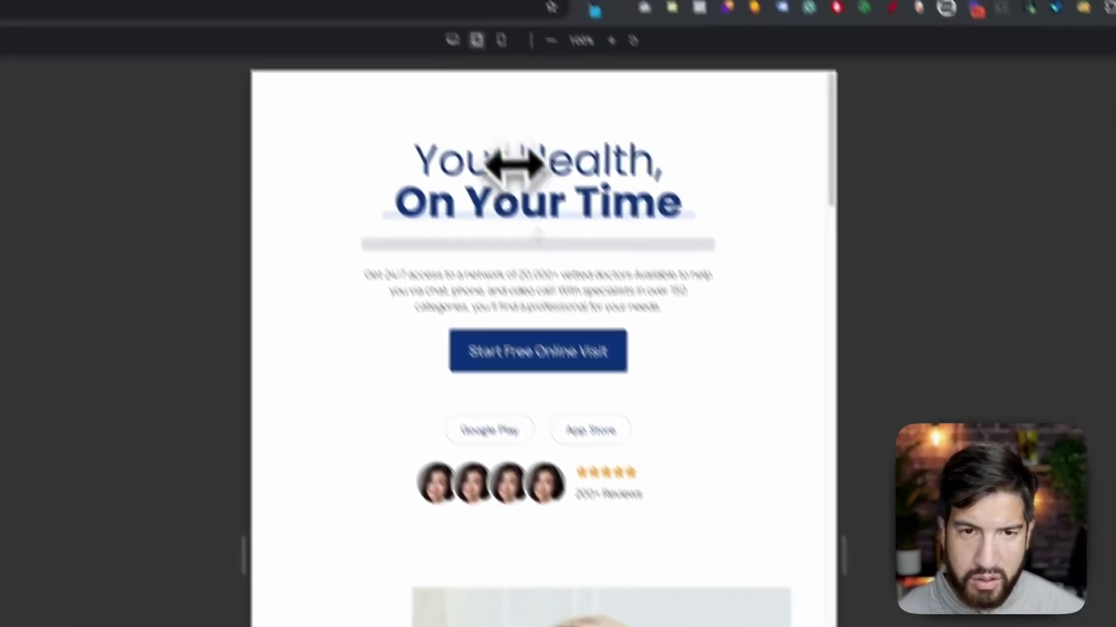
Switch to the mobile view and set the reviews row container to no wrap so its items share one line.
{"action": "left_click", "coordinate": [500, 40]}
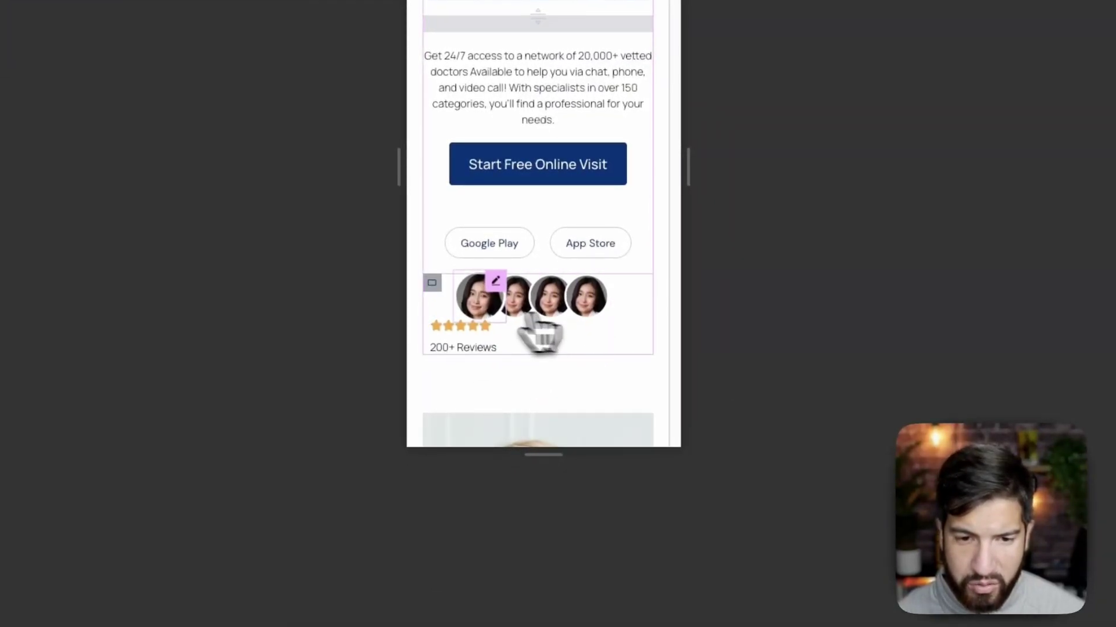
{"action": "left_click", "coordinate": [431, 283]}
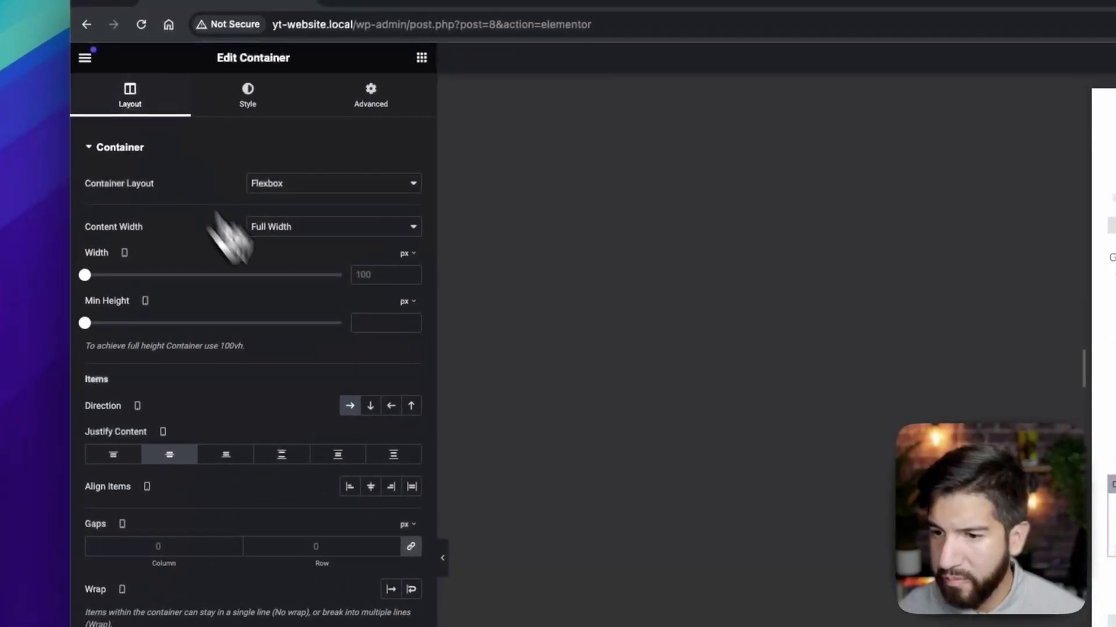
{"action": "left_click", "coordinate": [390, 589]}
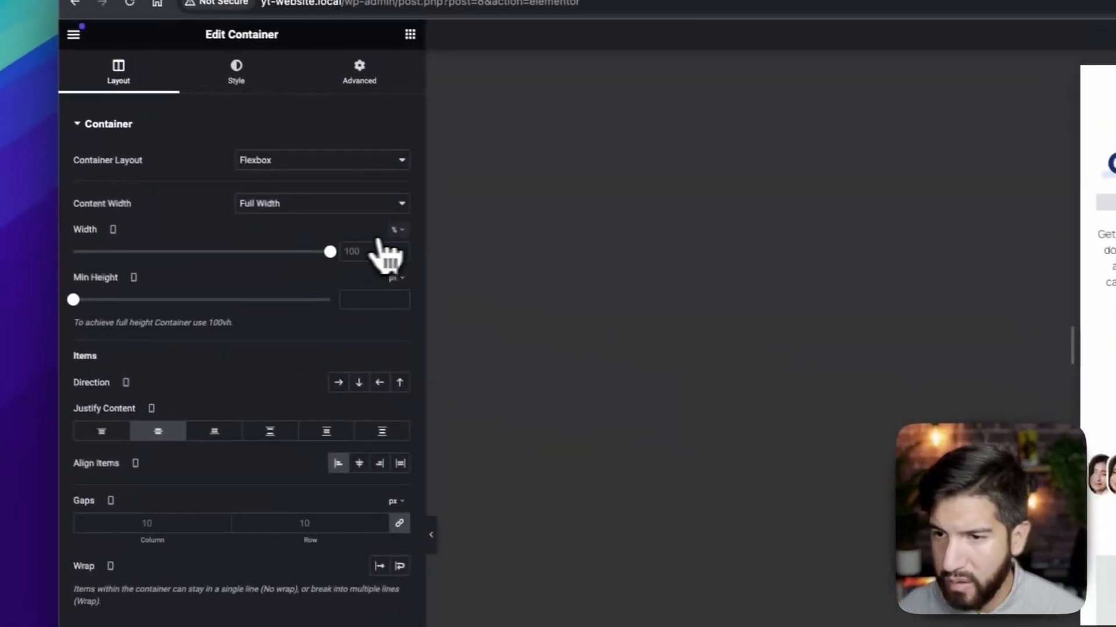
Set the mobile width of the container holding the star rating and review count to 100 px.
{"action": "mouse_move", "coordinate": [414, 247]}
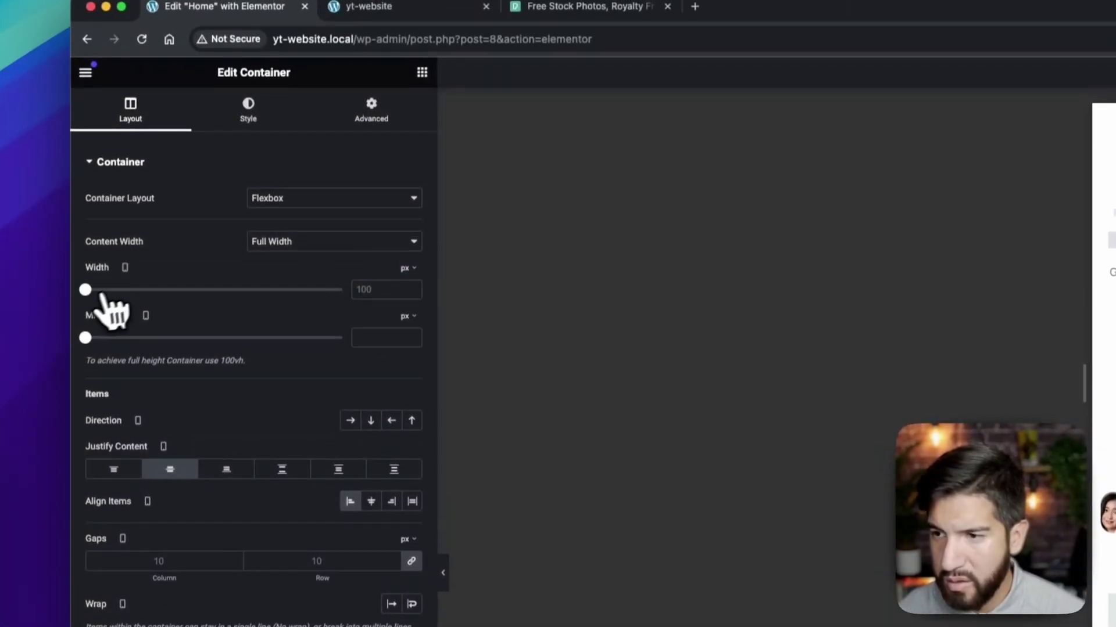
{"action": "left_click", "coordinate": [85, 255]}
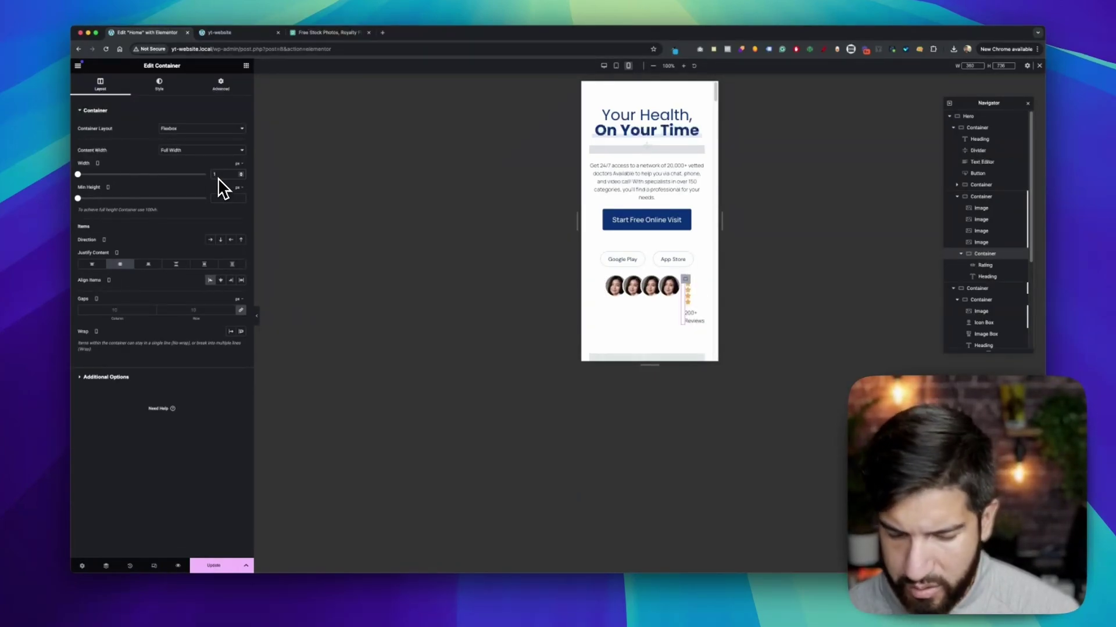
{"action": "type", "text": "100"}
{"action": "key", "text": "BackSpace"}
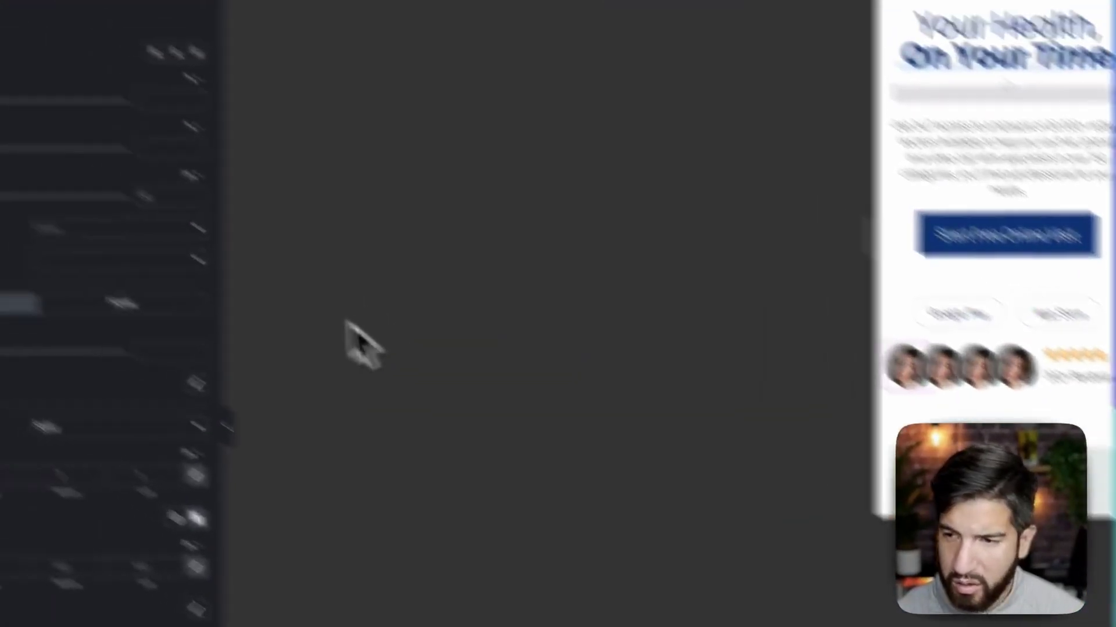
Make the first portrait smaller in the mobile layout and copy its style onto the other three portraits.
{"action": "left_click", "coordinate": [378, 337]}
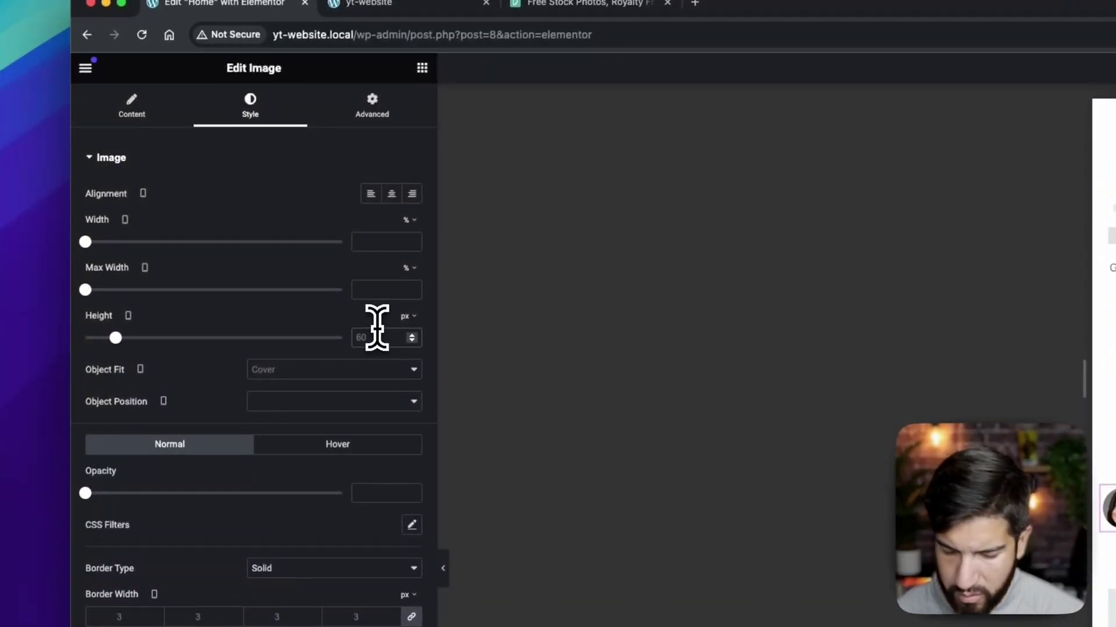
{"action": "left_click", "coordinate": [371, 110]}
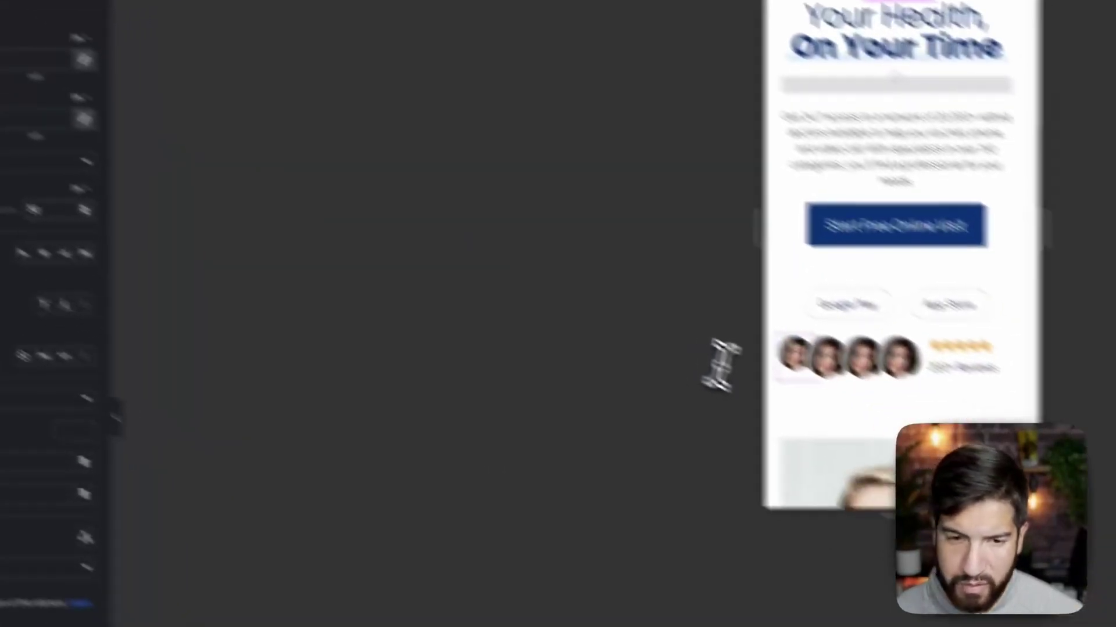
{"action": "right_click", "coordinate": [1113, 520]}
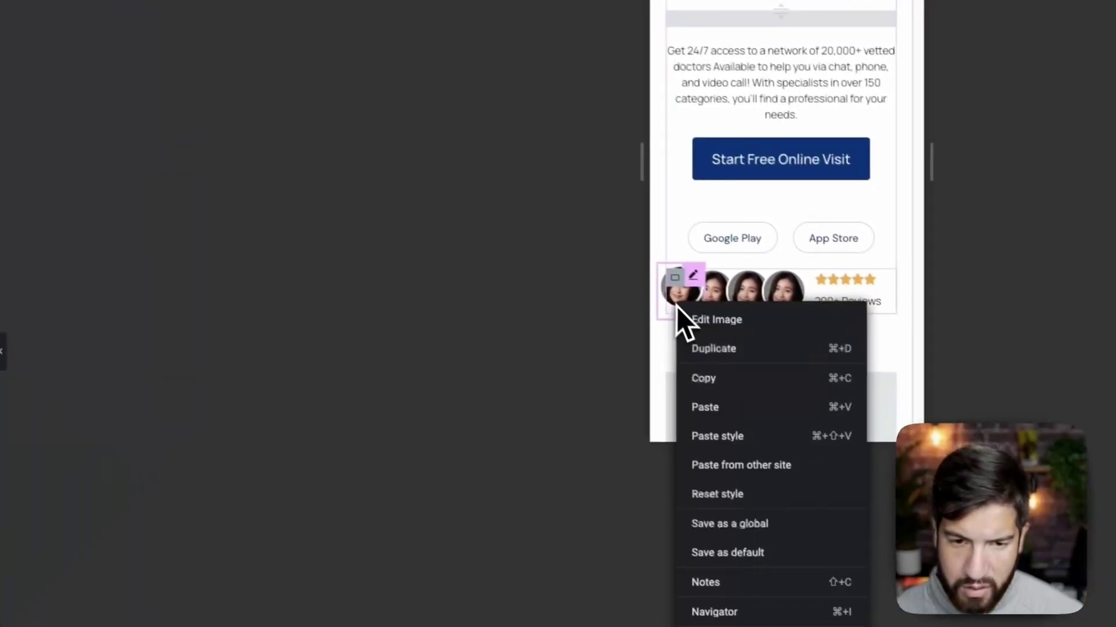
{"action": "left_click", "coordinate": [709, 354]}
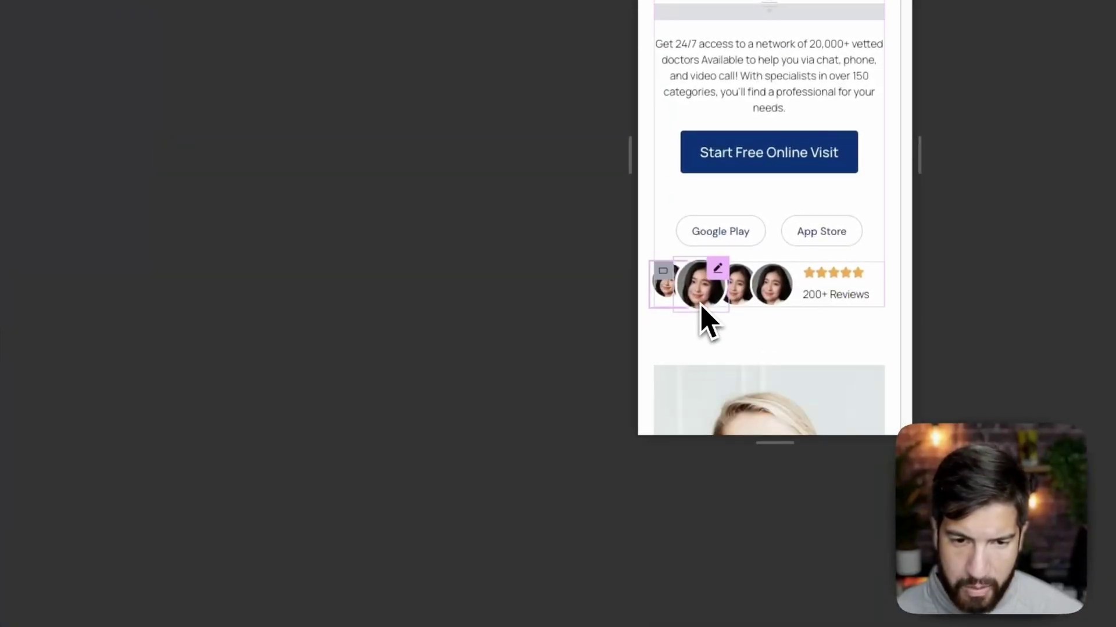
{"action": "right_click", "coordinate": [702, 307]}
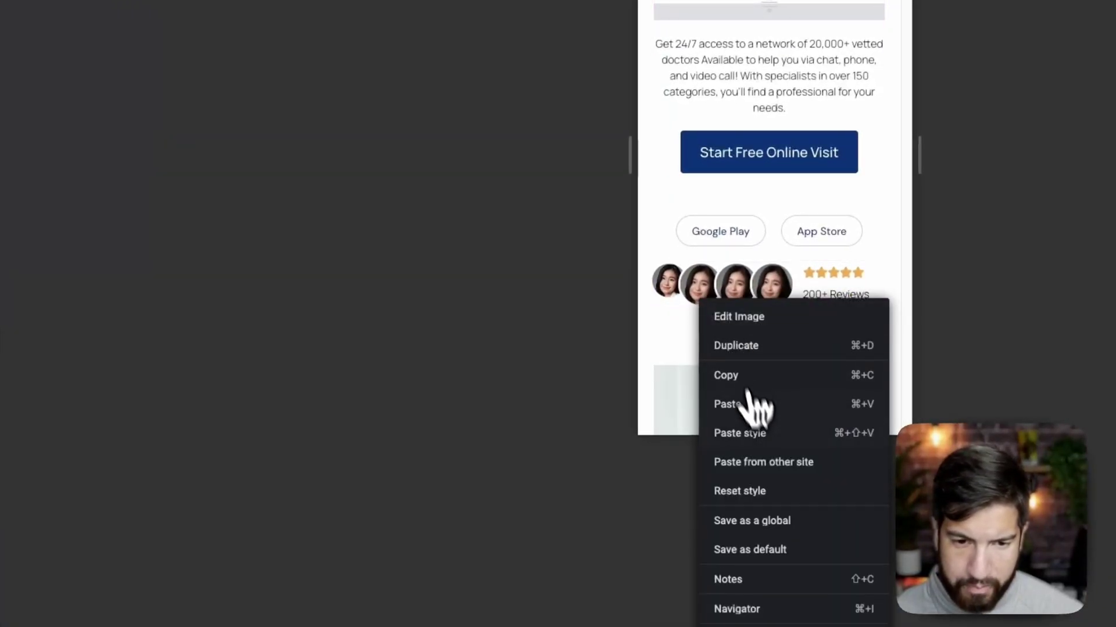
{"action": "left_click", "coordinate": [758, 433]}
{"action": "right_click", "coordinate": [733, 300]}
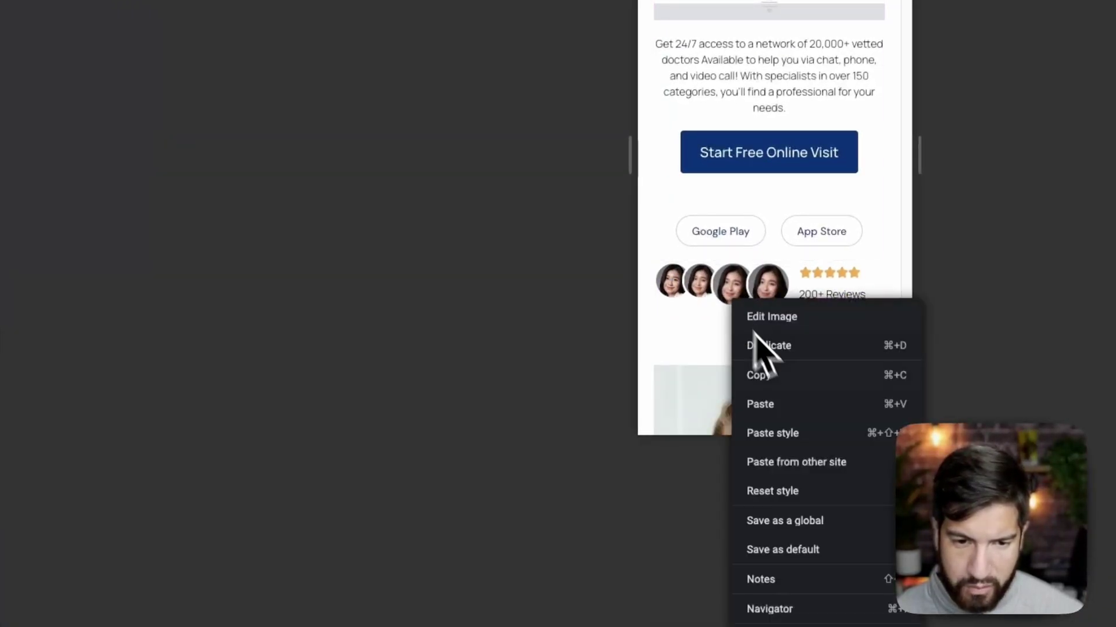
{"action": "left_click", "coordinate": [773, 433]}
{"action": "right_click", "coordinate": [770, 300]}
{"action": "left_click", "coordinate": [814, 433]}
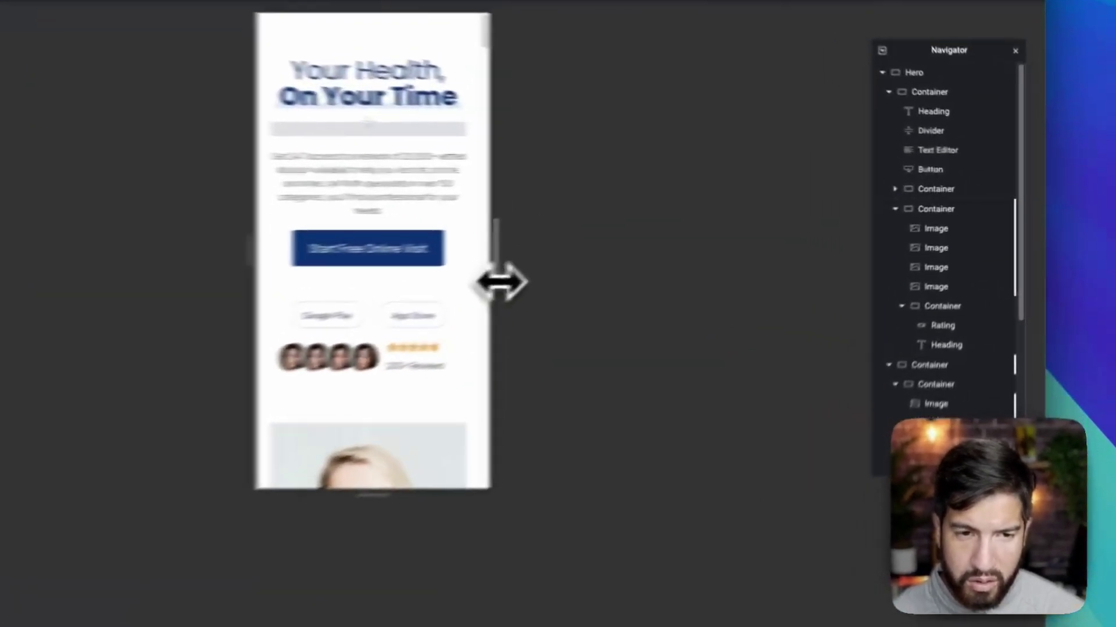
Widen and narrow the mobile editing canvas to check how the portraits and rating fit at different widths.
{"action": "left_click_drag", "start_coordinate": [726, 238], "coordinate": [990, 241]}
{"action": "left_click_drag", "start_coordinate": [936, 299], "coordinate": [1084, 358]}
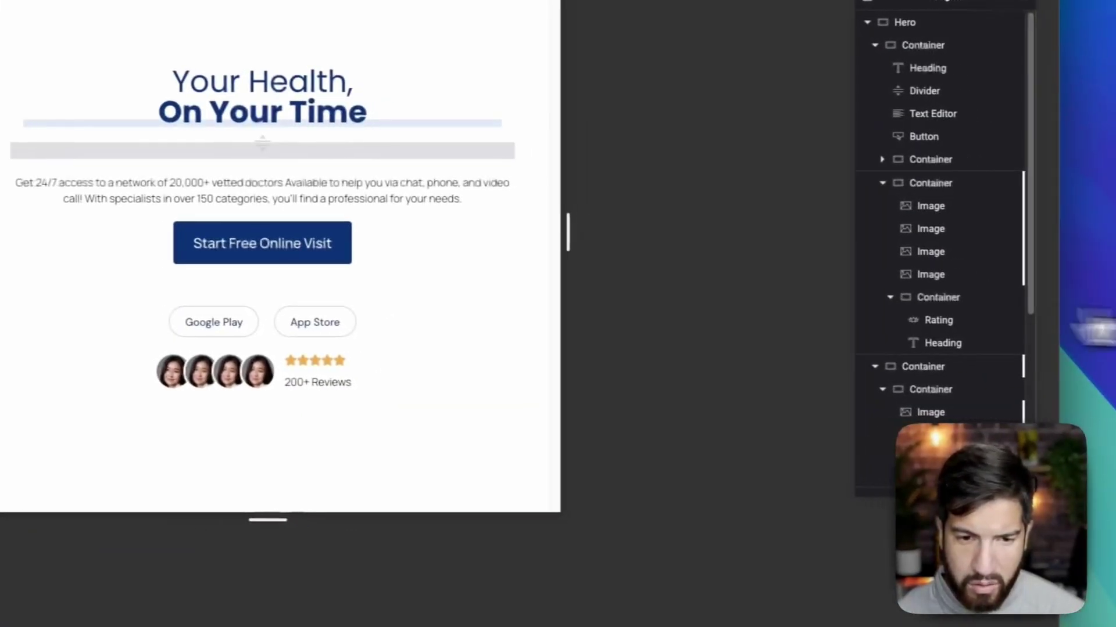
{"action": "left_click_drag", "start_coordinate": [568, 233], "coordinate": [0, 626]}
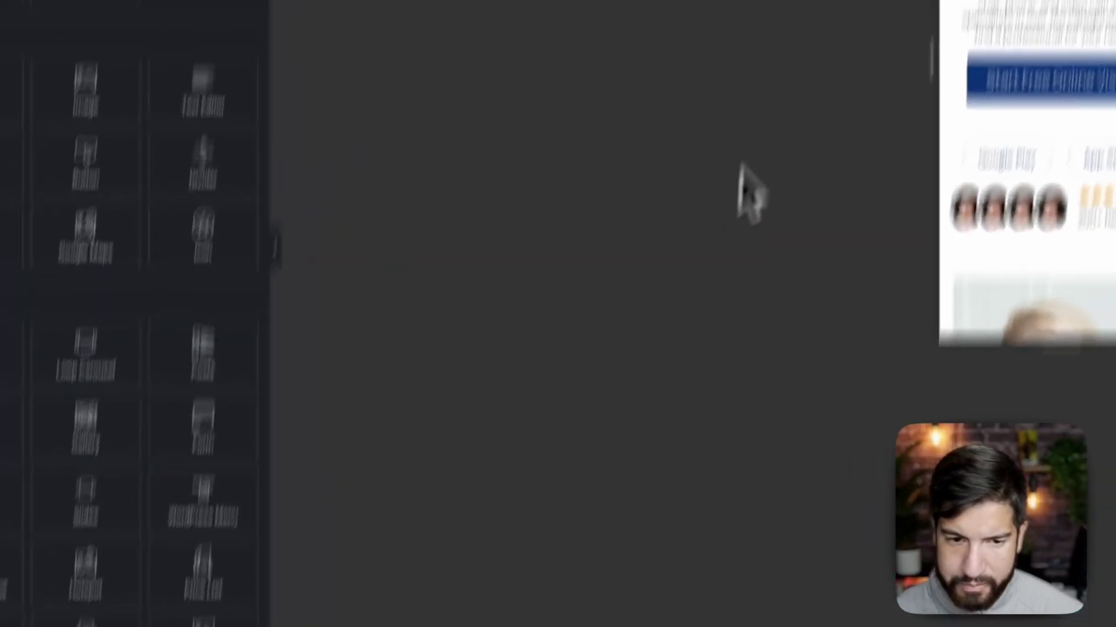
Open the live page preview, inspect it in the browser's responsive mode and narrow the viewport to check the reviews row.
{"action": "left_click", "coordinate": [361, 35]}
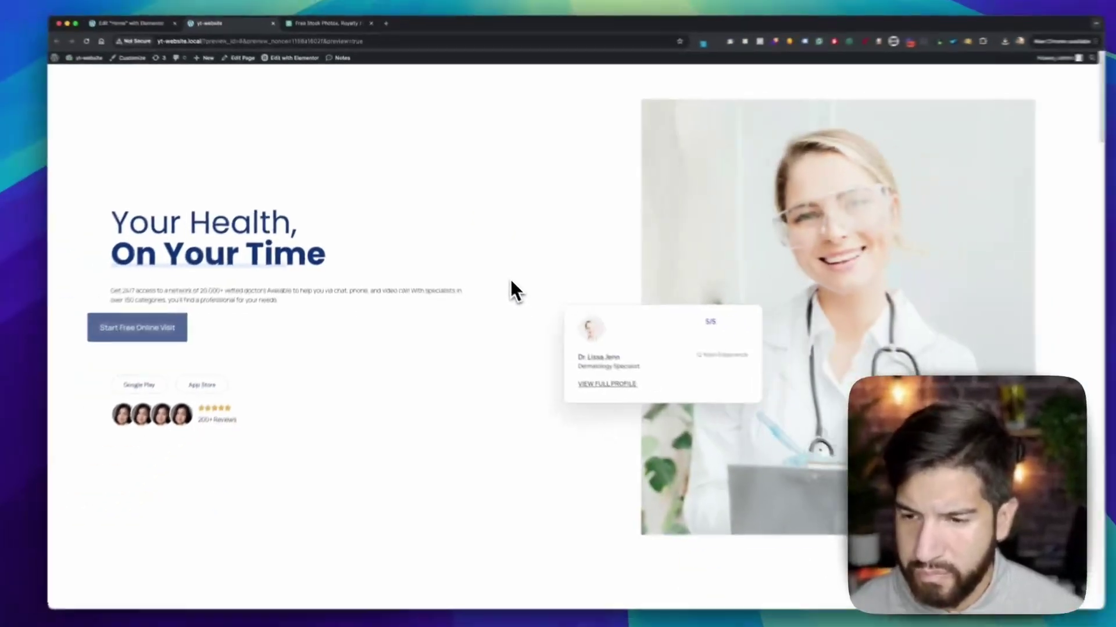
{"action": "scroll", "coordinate": [465, 276], "scroll_direction": "down", "scroll_amount": 3}
{"action": "scroll", "coordinate": [453, 284], "scroll_direction": "up", "scroll_amount": 2}
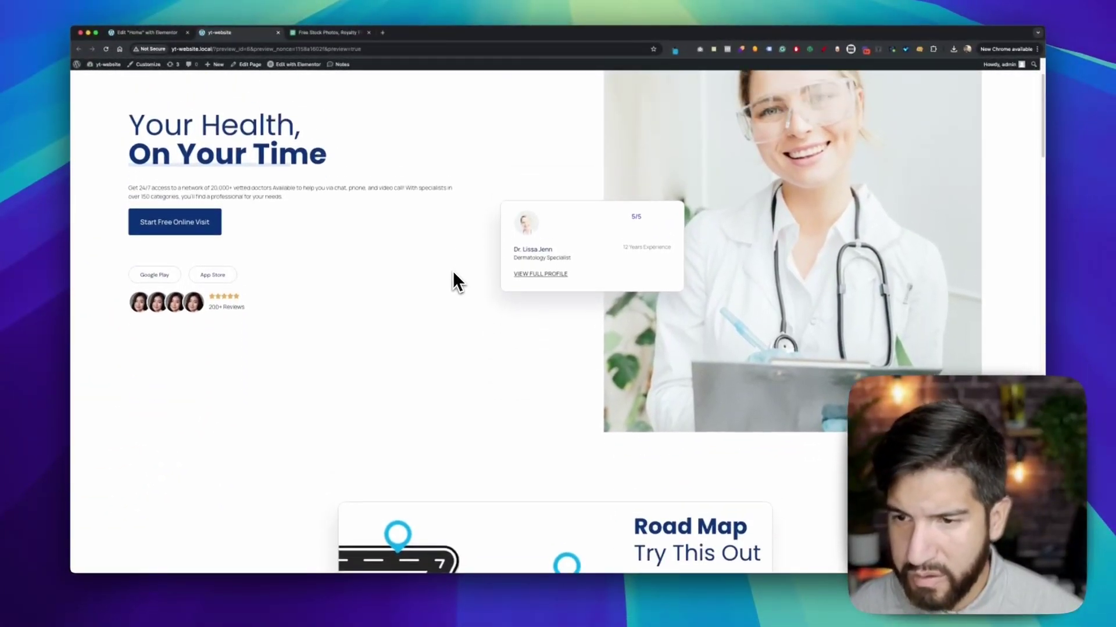
{"action": "right_click", "coordinate": [399, 262]}
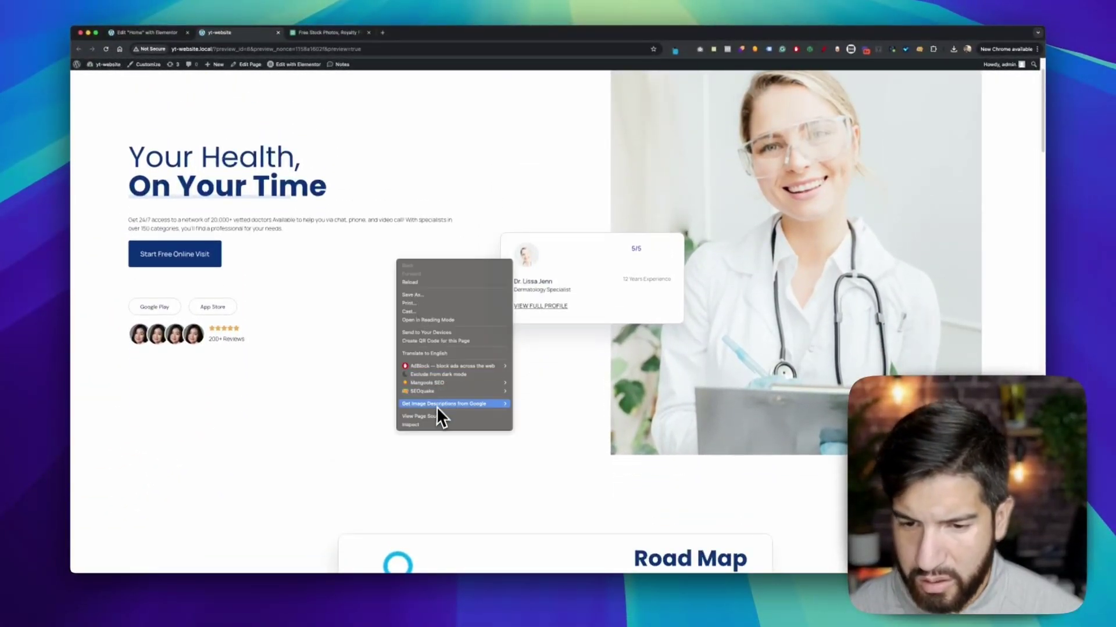
{"action": "left_click", "coordinate": [428, 425]}
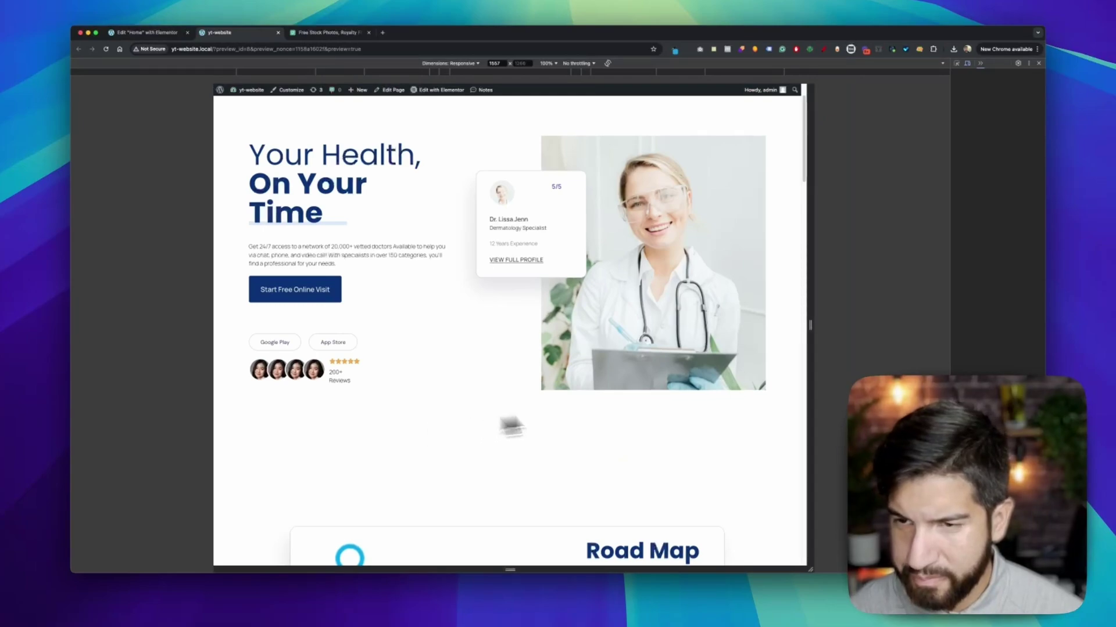
{"action": "mouse_move", "coordinate": [814, 340]}
{"action": "left_mouse_down"}
{"action": "mouse_move", "coordinate": [769, 338]}
{"action": "mouse_move", "coordinate": [798, 344]}
{"action": "left_mouse_up"}
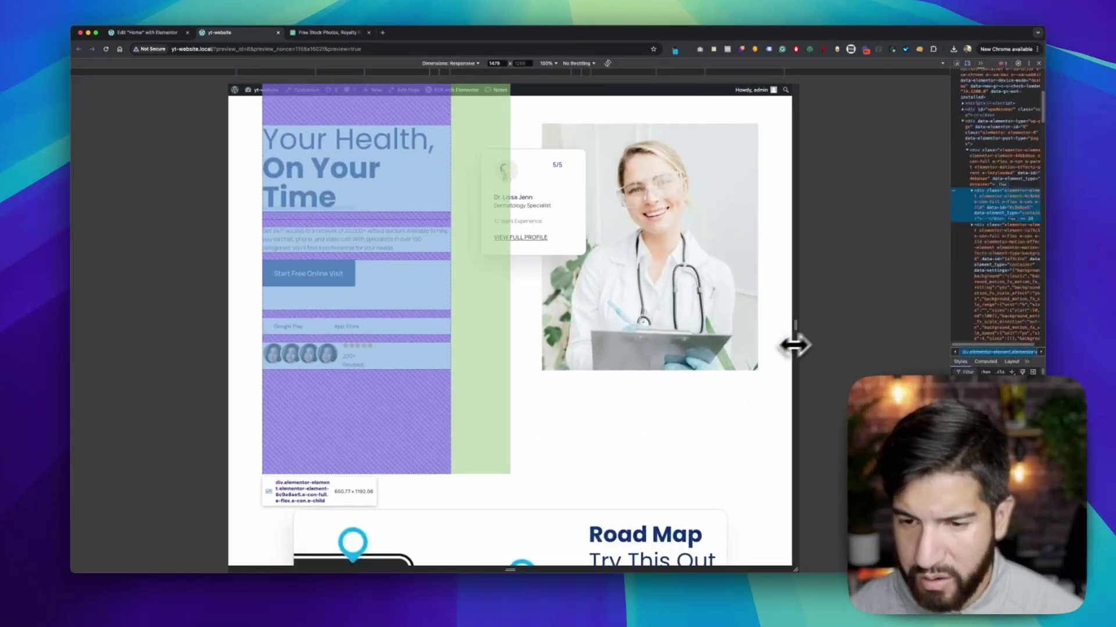
{"action": "left_click_drag", "start_coordinate": [805, 388], "coordinate": [758, 387]}
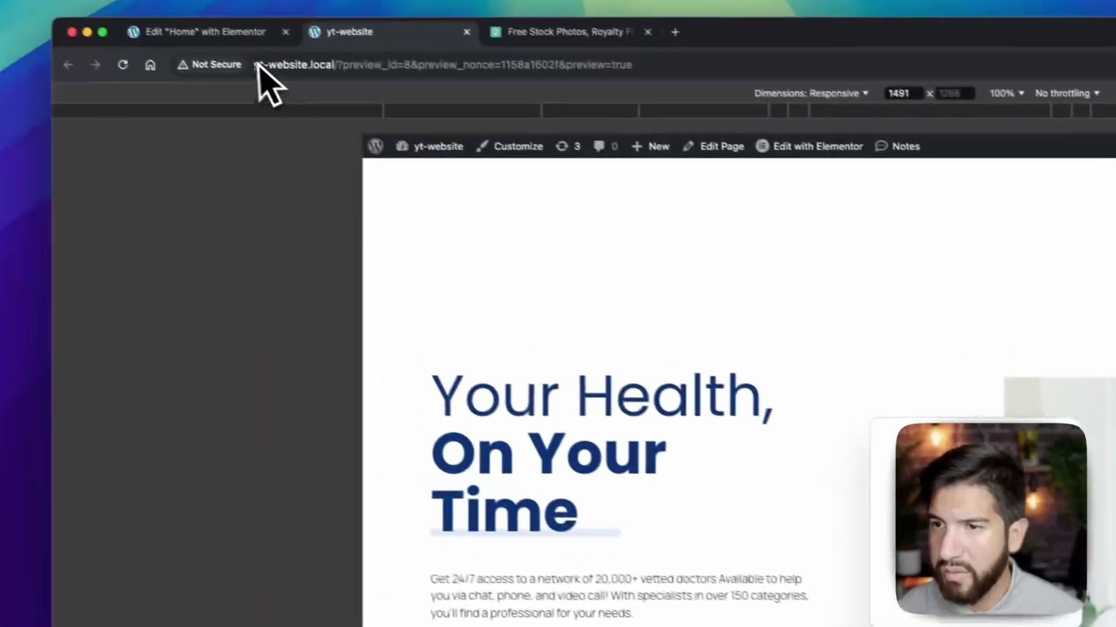
Try a 25% desktop width on the container holding the star rating and review count, and check it in the narrowed live preview.
{"action": "left_click", "coordinate": [264, 40]}
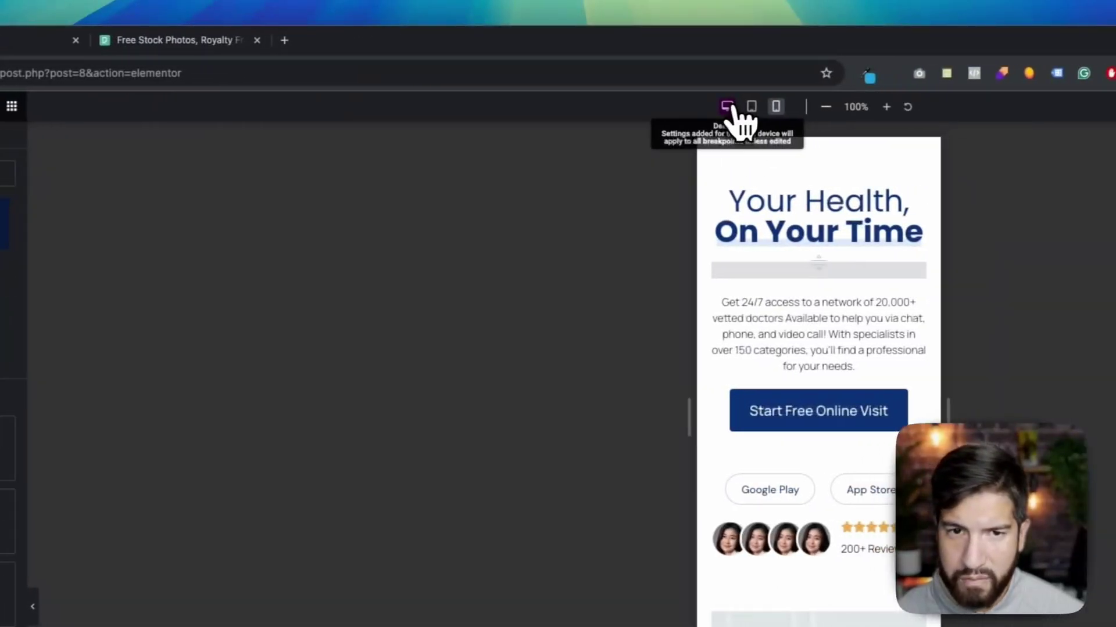
{"action": "left_click", "coordinate": [818, 106]}
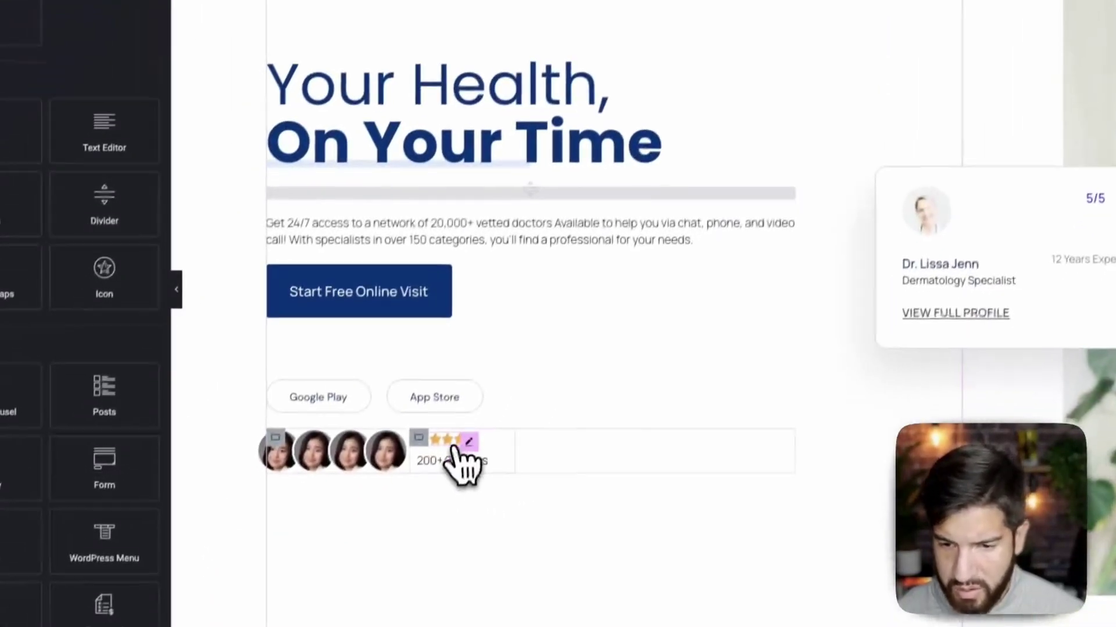
{"action": "left_click", "coordinate": [352, 593]}
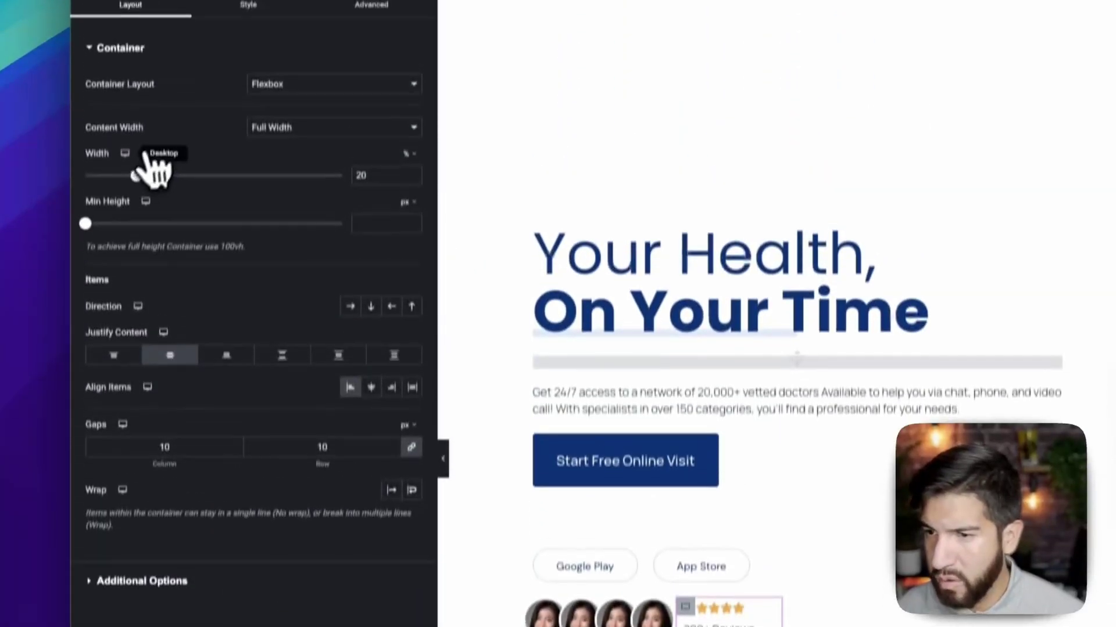
{"action": "left_click", "coordinate": [146, 176]}
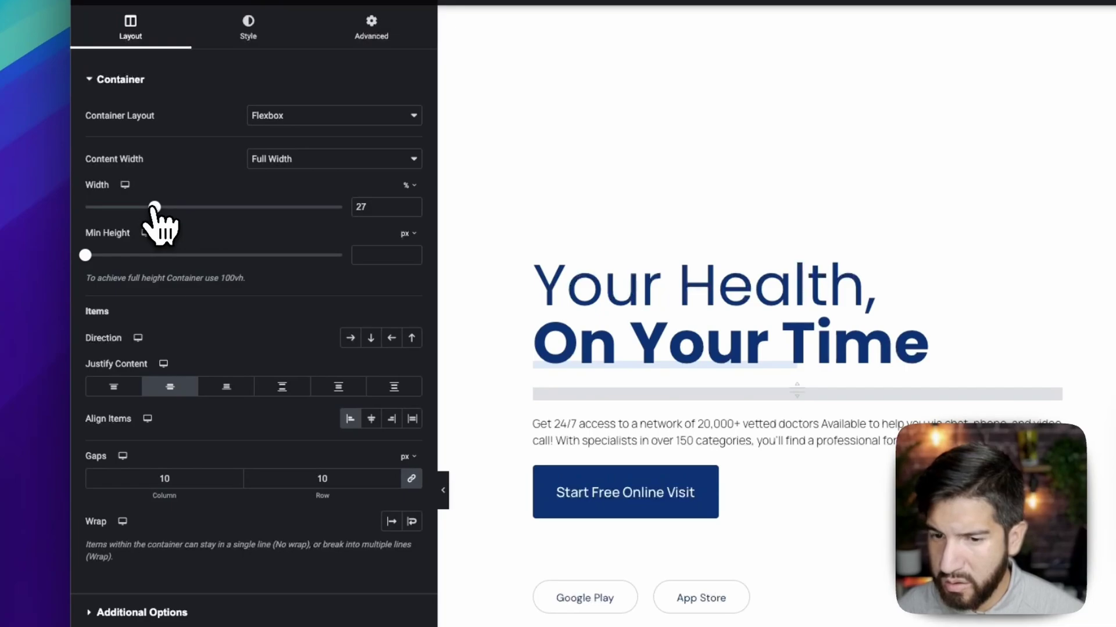
{"action": "left_click", "coordinate": [341, 610]}
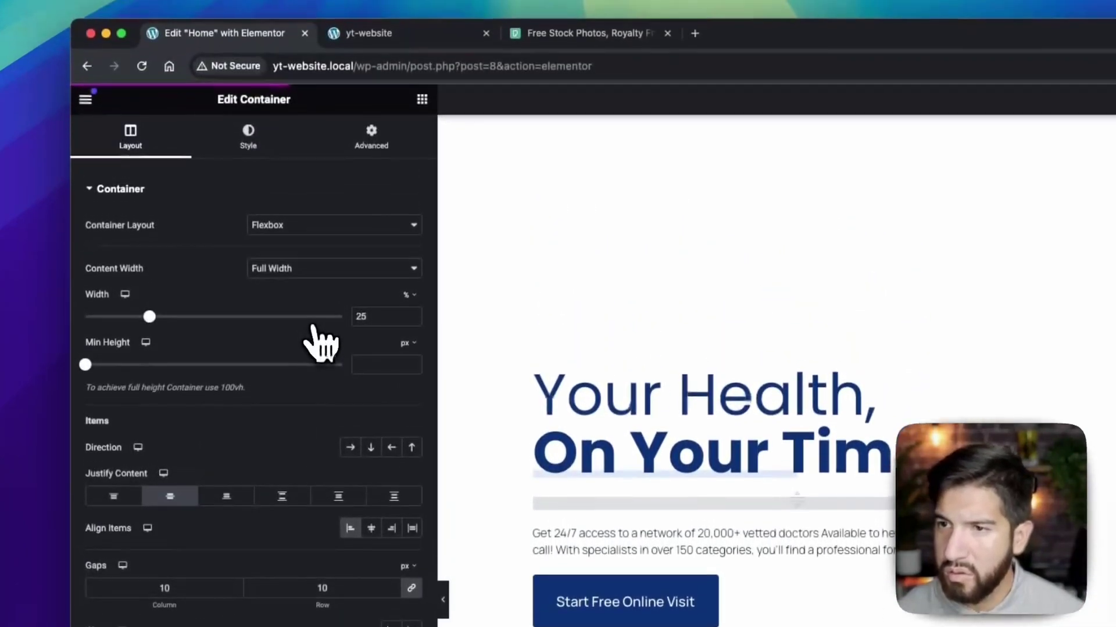
{"action": "left_click", "coordinate": [406, 39]}
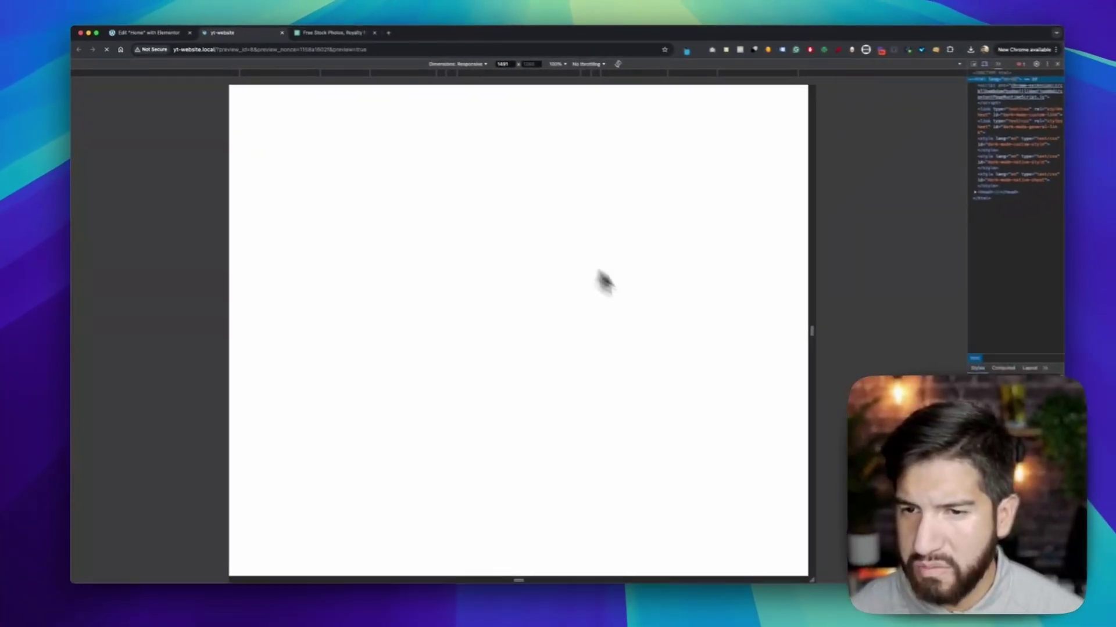
{"action": "left_click_drag", "start_coordinate": [798, 294], "coordinate": [745, 292]}
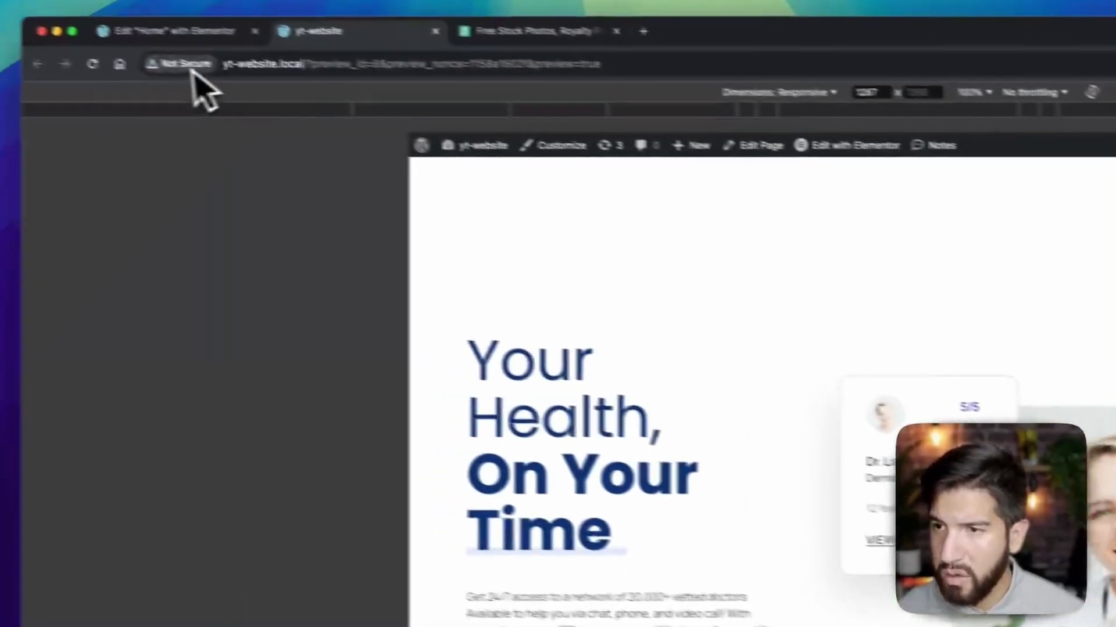
Return to the page editor and set the desktop width of the container holding the rating and review count to 120 px.
{"action": "left_click", "coordinate": [145, 32]}
{"action": "left_click", "coordinate": [402, 301]}
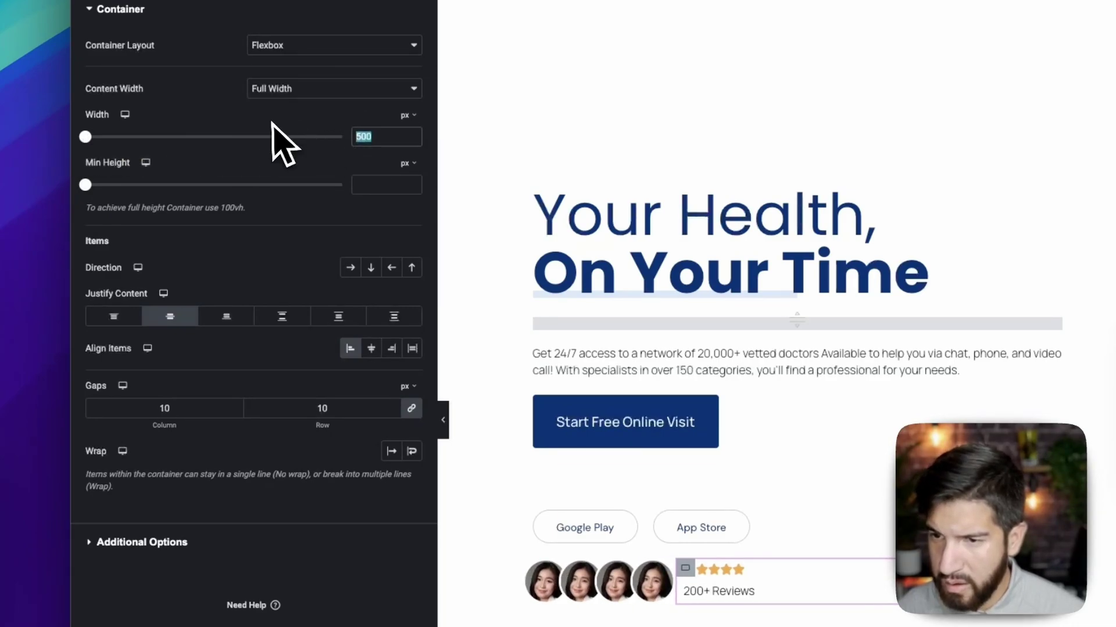
{"action": "type", "text": "120"}
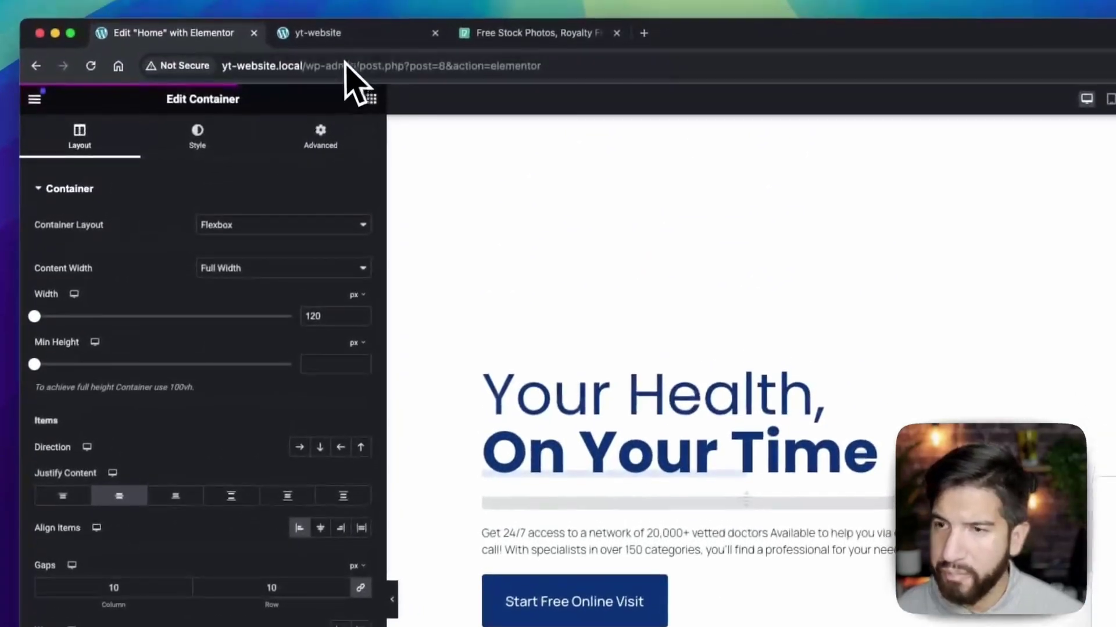
Check the reviews row in the live preview at narrower and wider viewport widths and close the developer tools.
{"action": "left_click", "coordinate": [352, 42]}
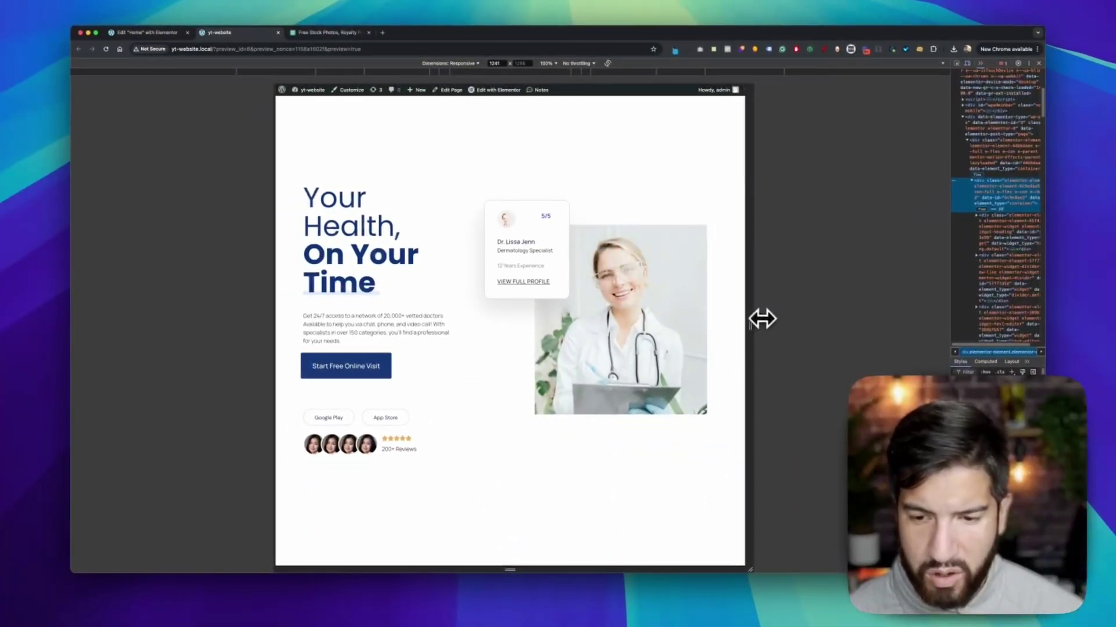
{"action": "mouse_move", "coordinate": [762, 319]}
{"action": "left_mouse_down"}
{"action": "mouse_move", "coordinate": [697, 319]}
{"action": "mouse_move", "coordinate": [747, 329]}
{"action": "left_mouse_up"}
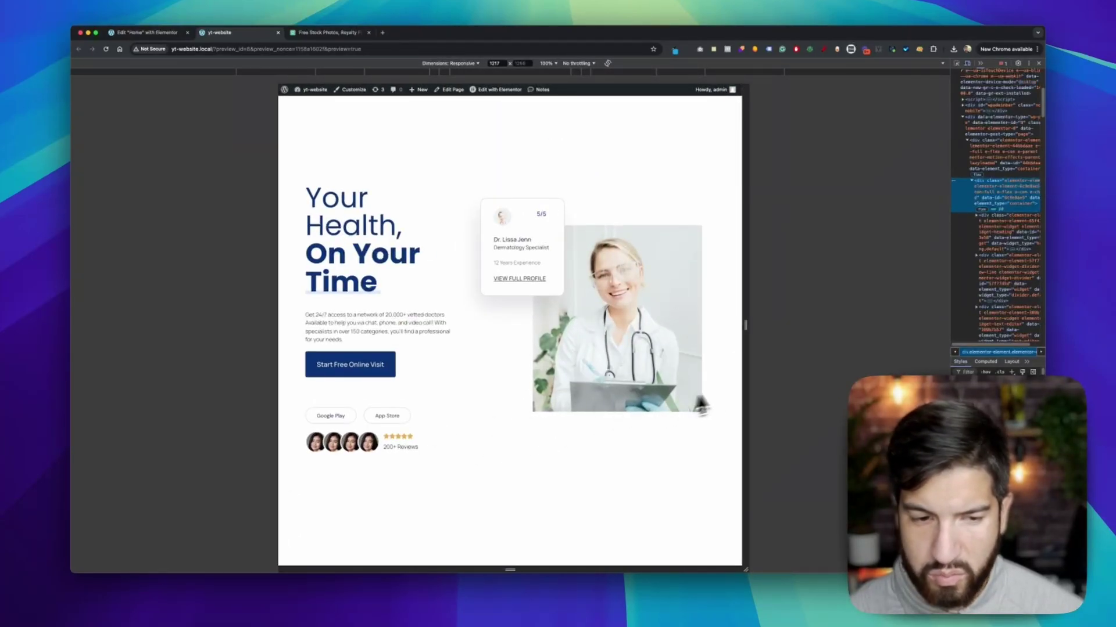
{"action": "left_click_drag", "start_coordinate": [760, 377], "coordinate": [936, 410]}
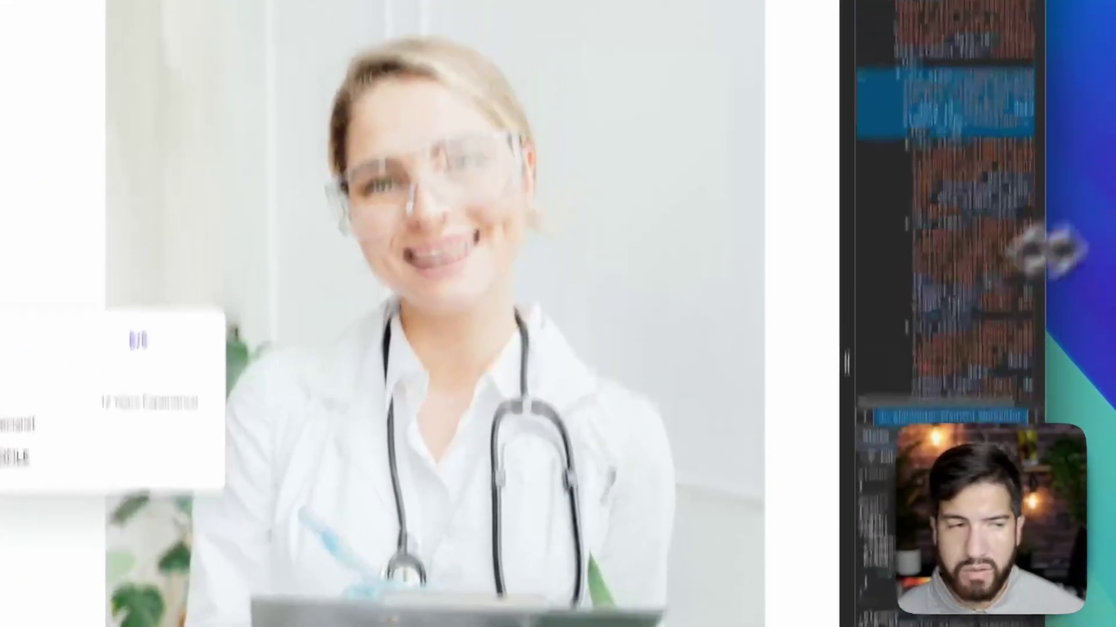
{"action": "left_click", "coordinate": [1038, 105]}
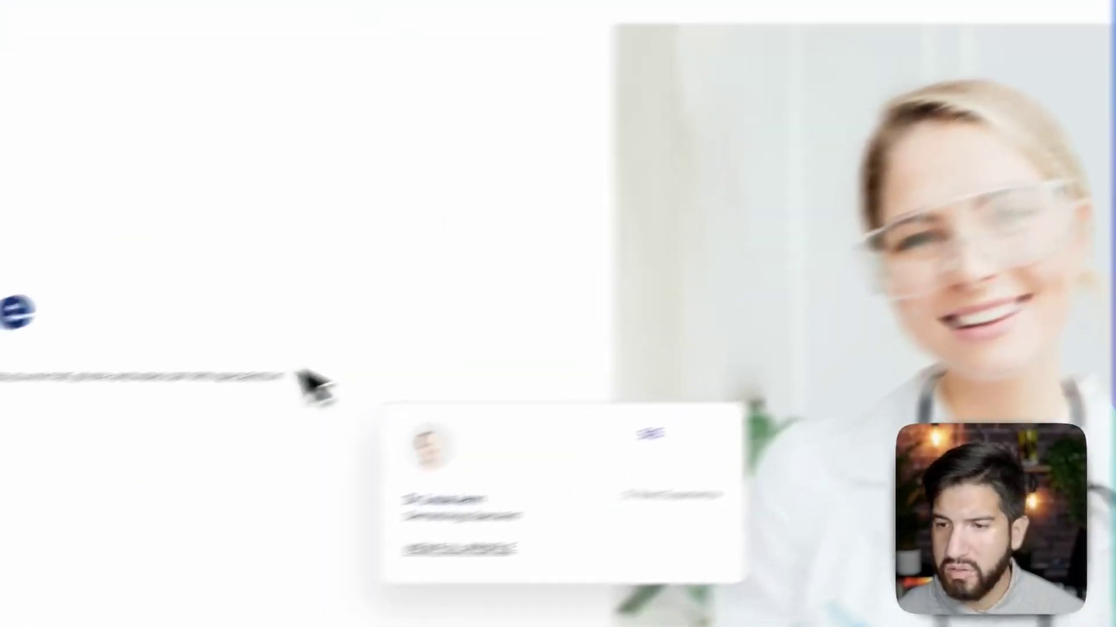